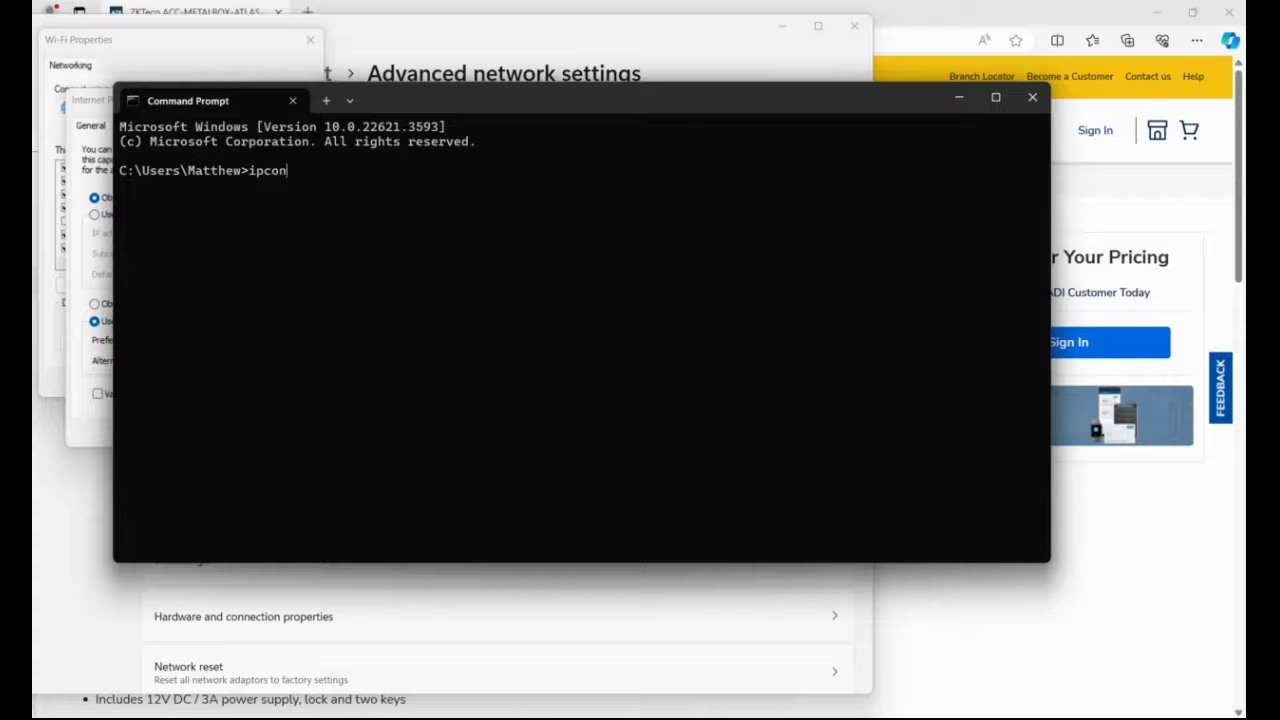
# Run ipconfig to read IPv4 192.168.1.223 and gateway 192.168.1.254, then close Command Prompt.
pyautogui.press('Return')
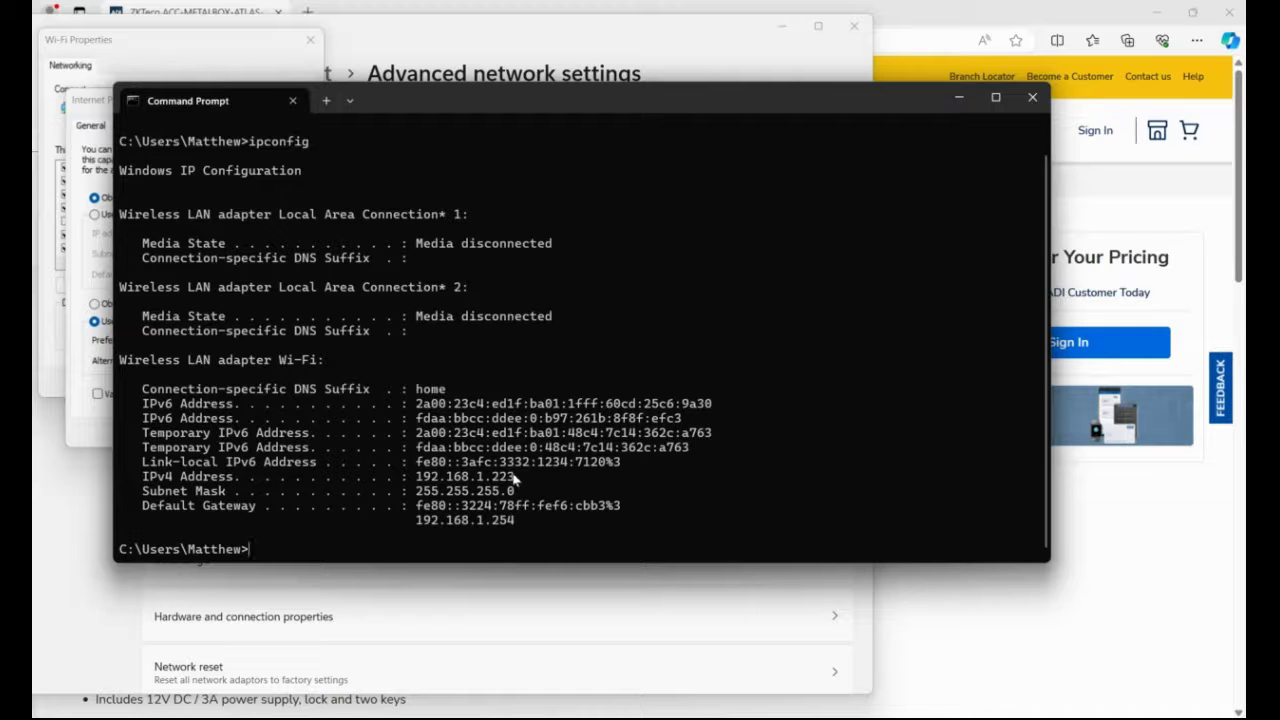
pyautogui.click(1033, 97)
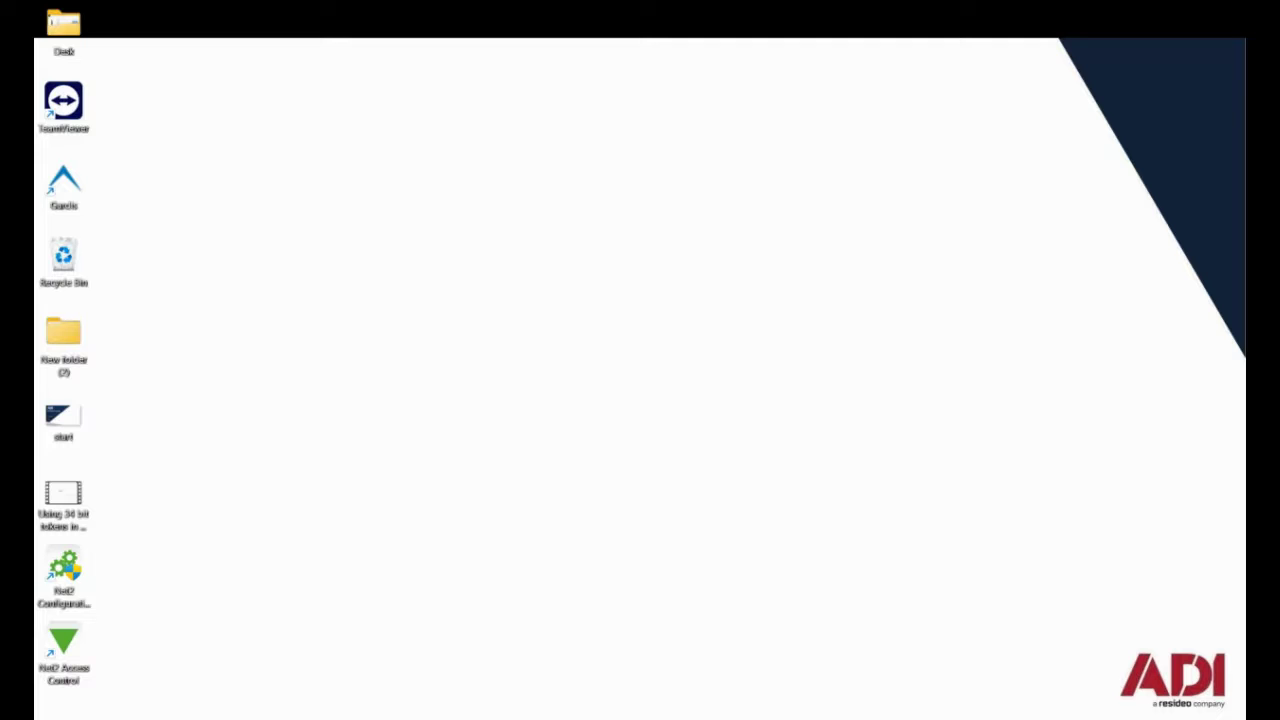
# Load the Atlas controller's login page at 169.254.202.242 in Chrome.
pyautogui.click(885, 645)
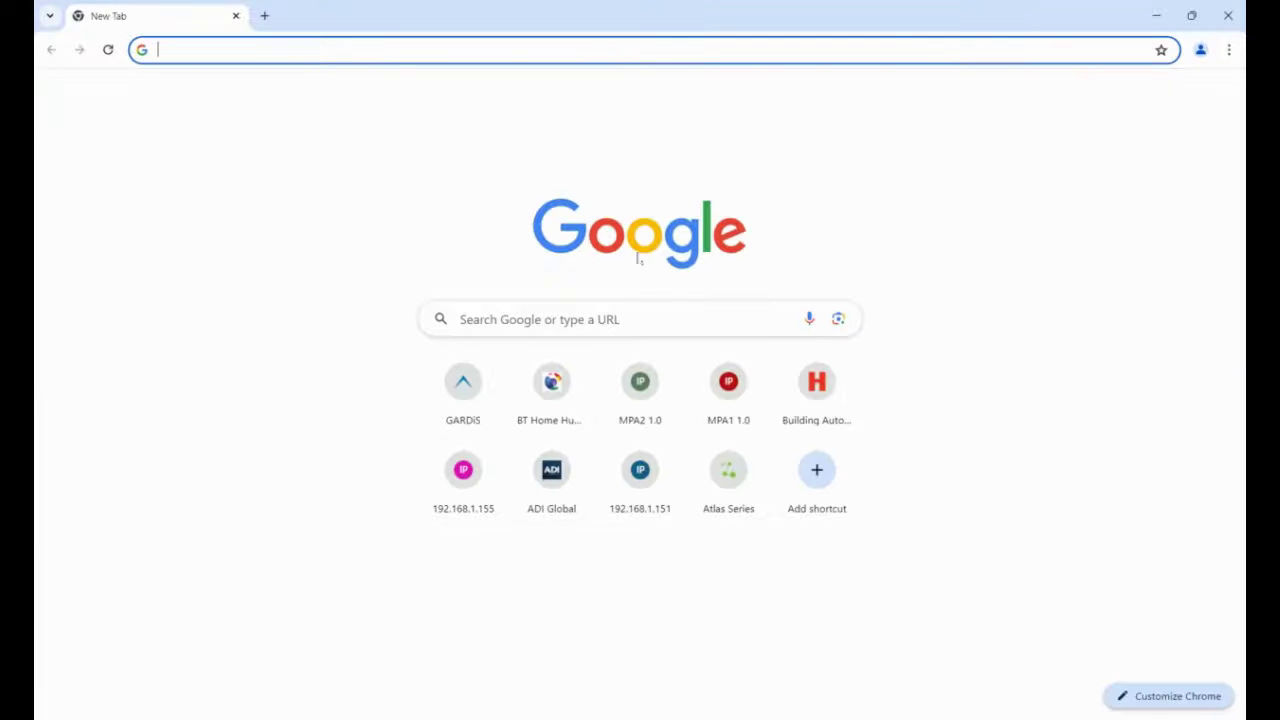
pyautogui.click(374, 52)
pyautogui.write('169.254.202.242')
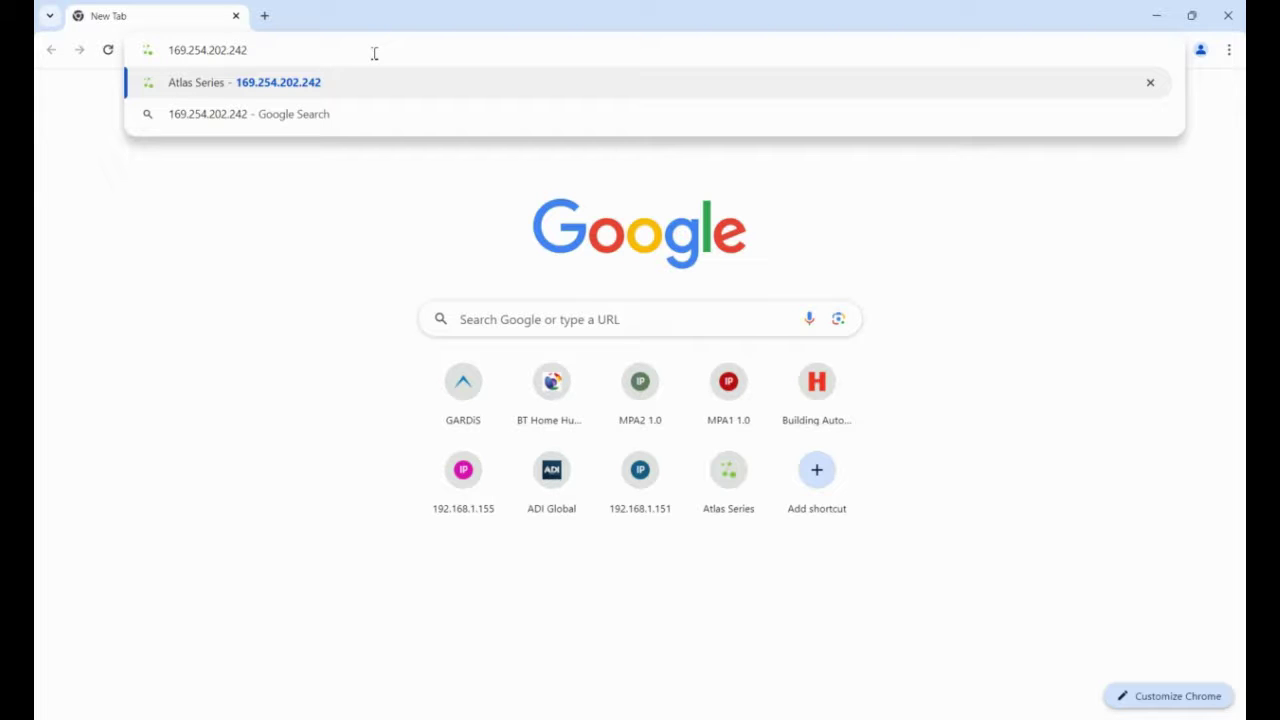
pyautogui.press('Return')
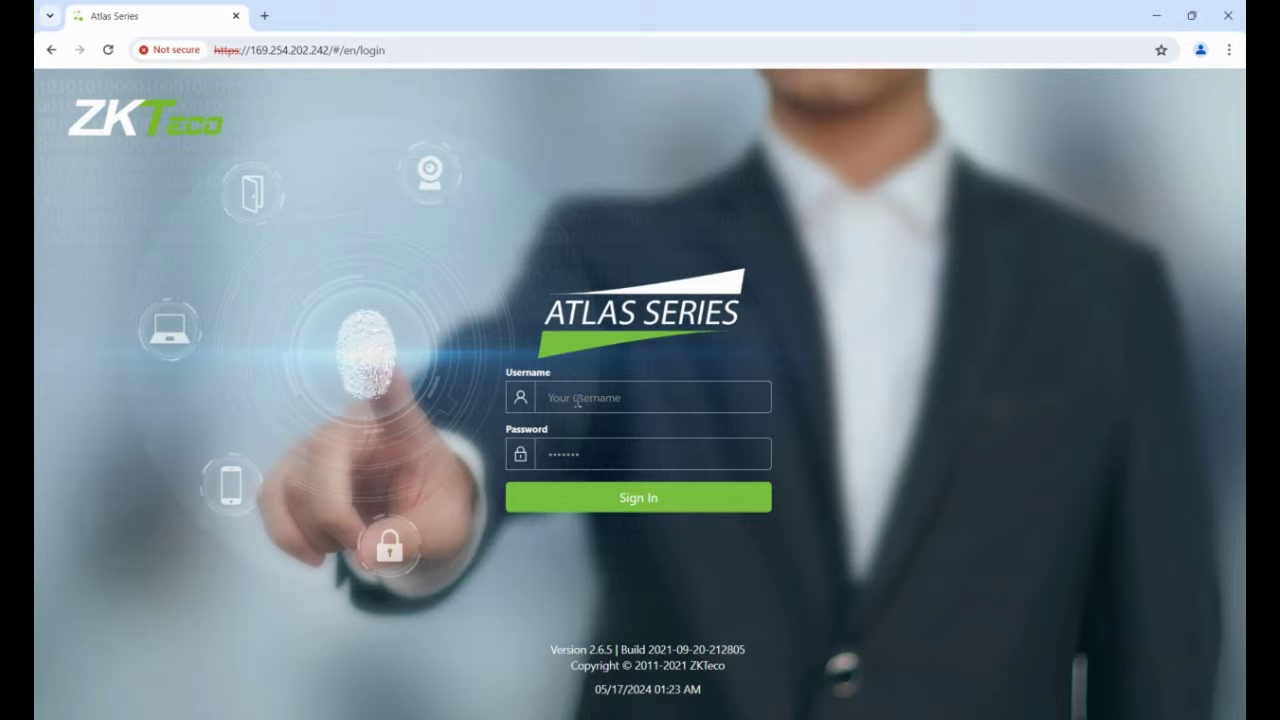
pyautogui.click(577, 400)
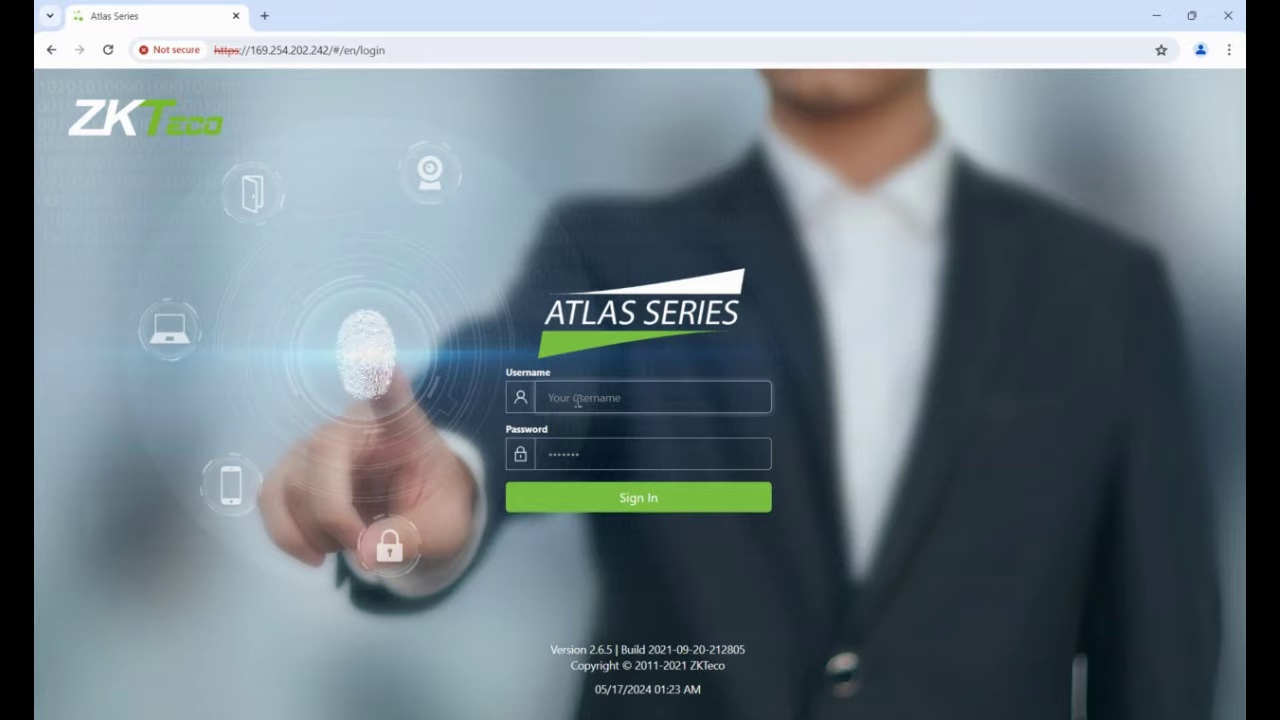
# Sign in with the administrator username and its password to start the Atlas 400 Setup Wizard.
pyautogui.press('Tab')
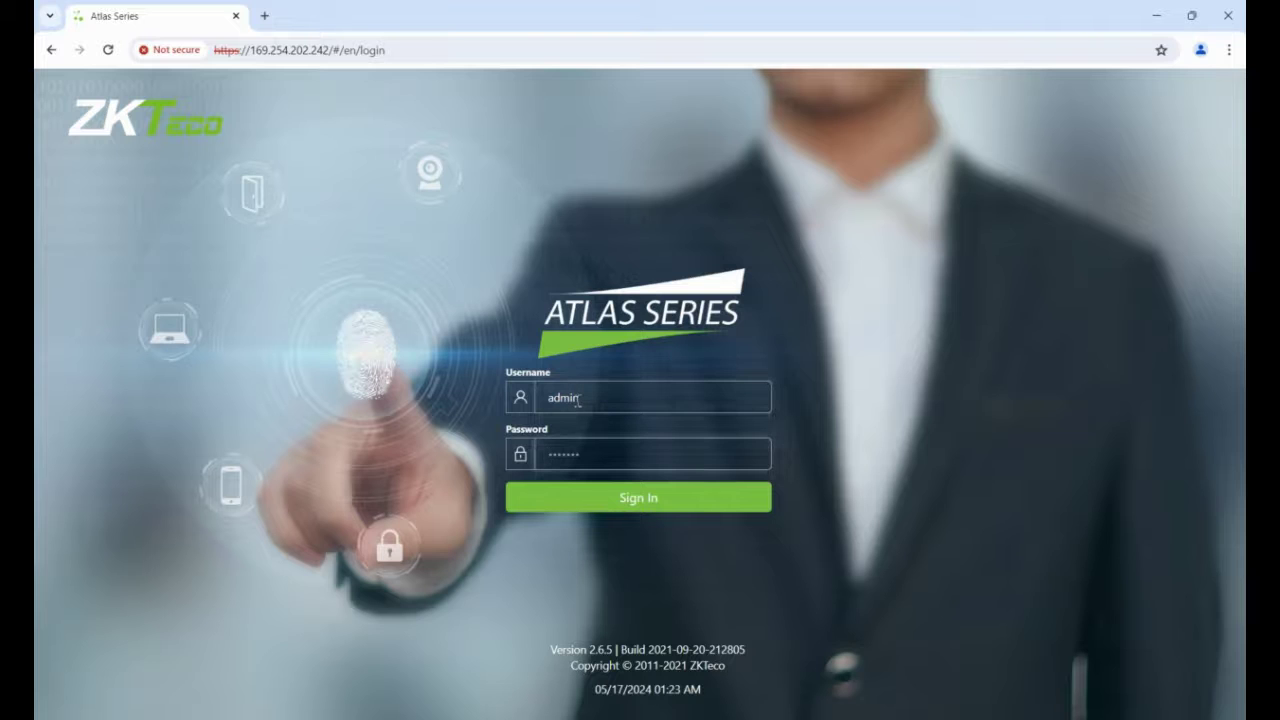
pyautogui.click(614, 508)
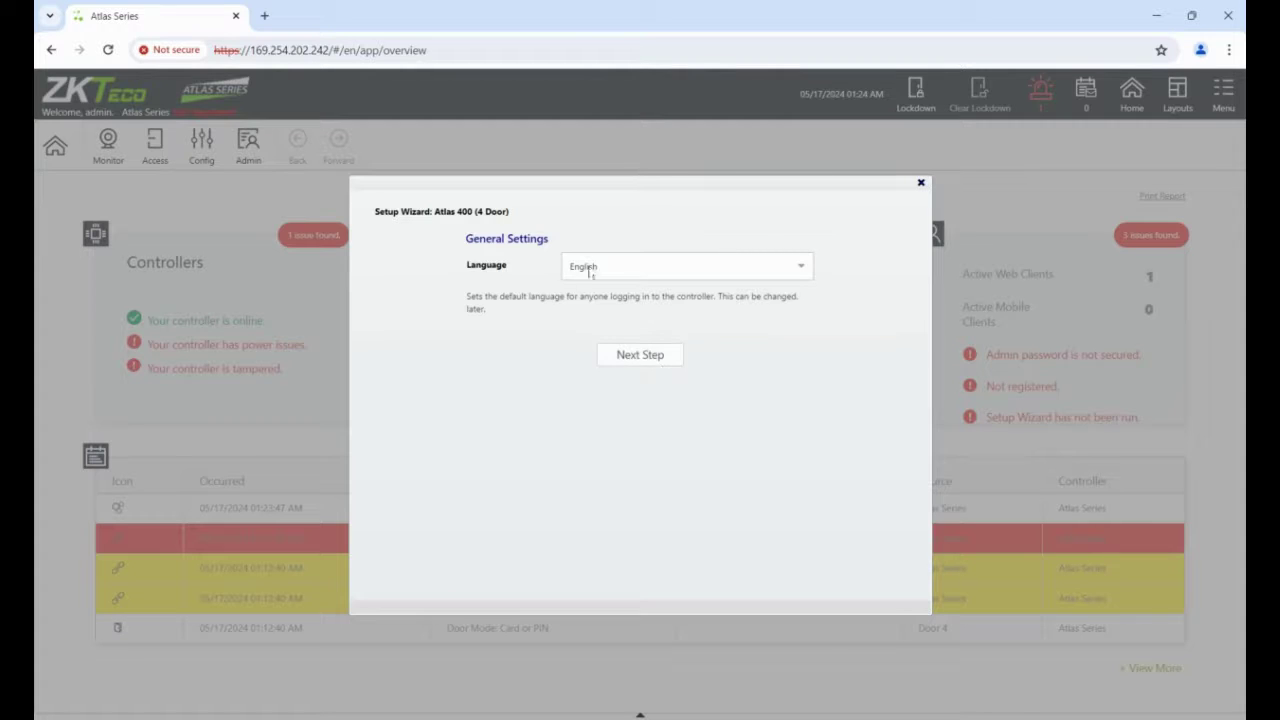
# Keep English and set the controller's function to Primary.
pyautogui.click(655, 356)
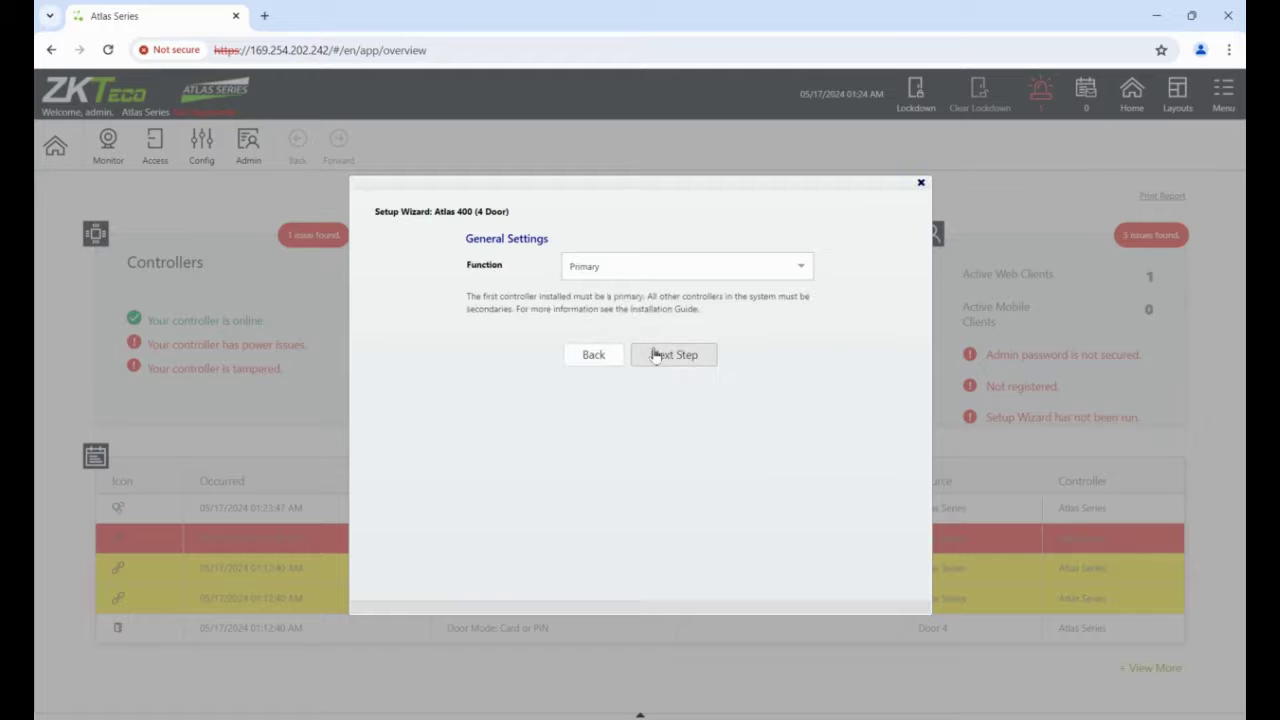
pyautogui.click(600, 266)
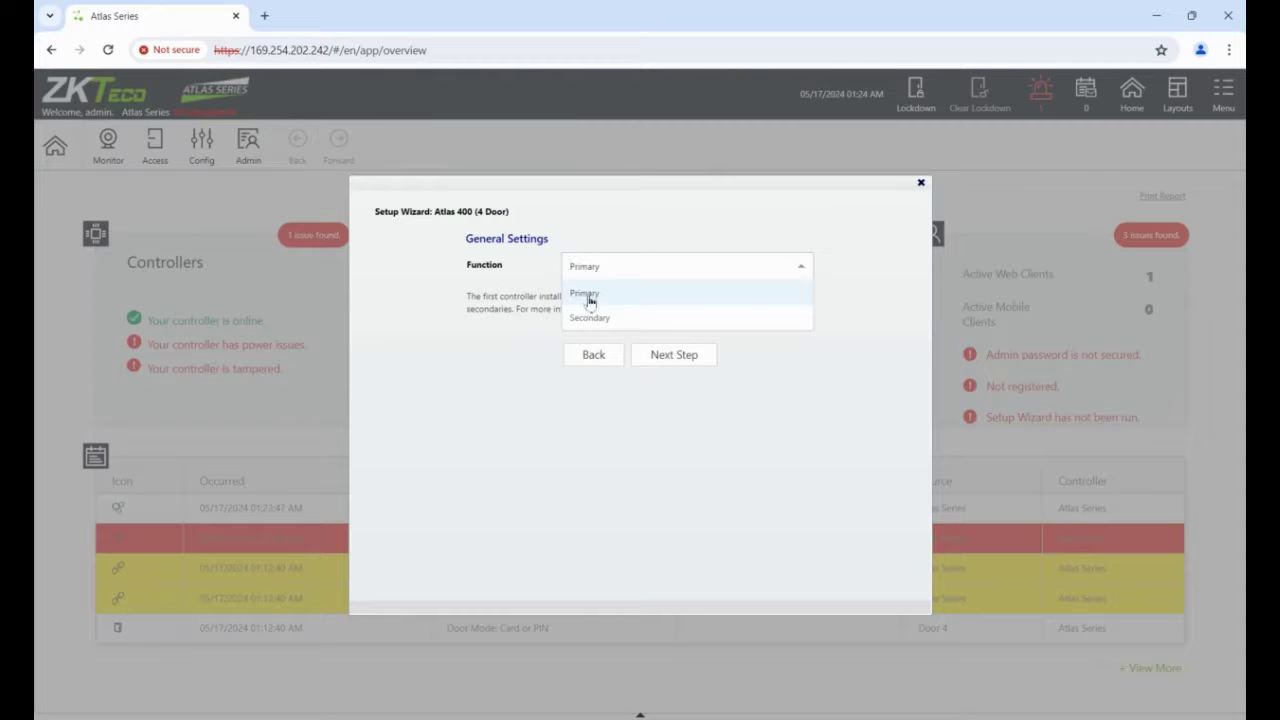
pyautogui.click(585, 294)
pyautogui.click(674, 357)
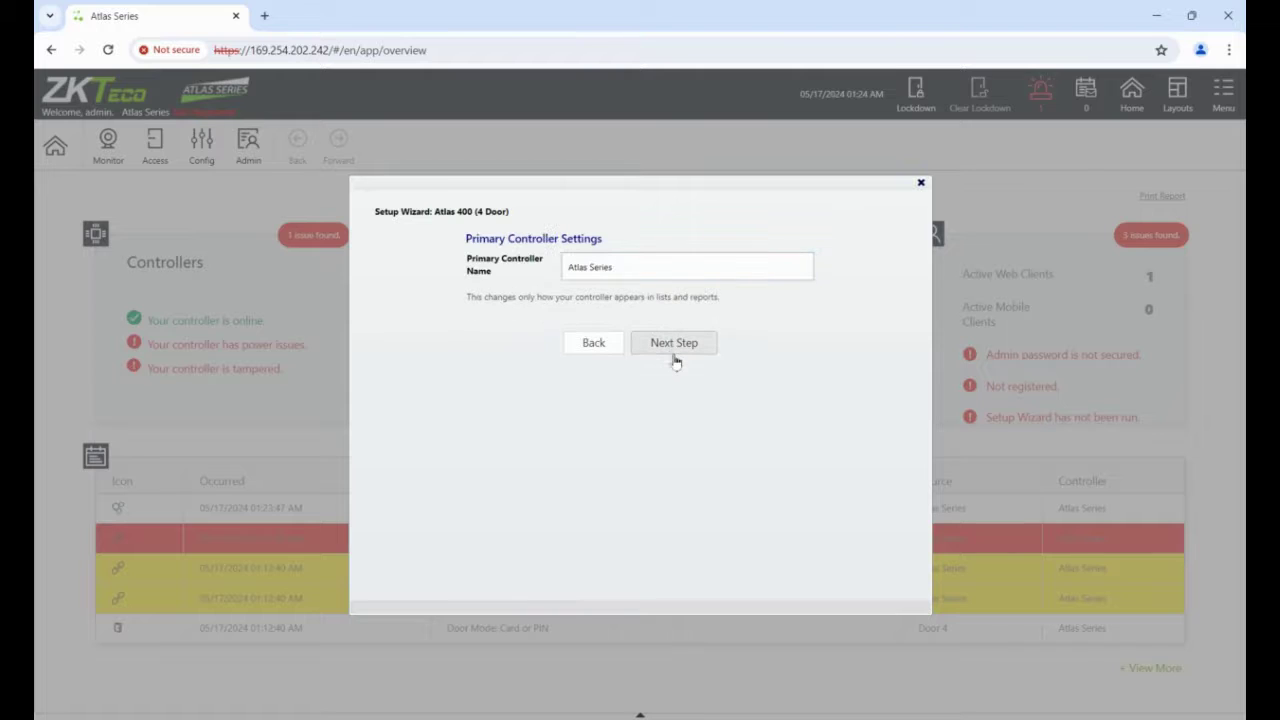
# Rename the controller from 'Atlas Series' to 'ADI Global'.
pyautogui.doubleClick(631, 270)
pyautogui.click(633, 270)
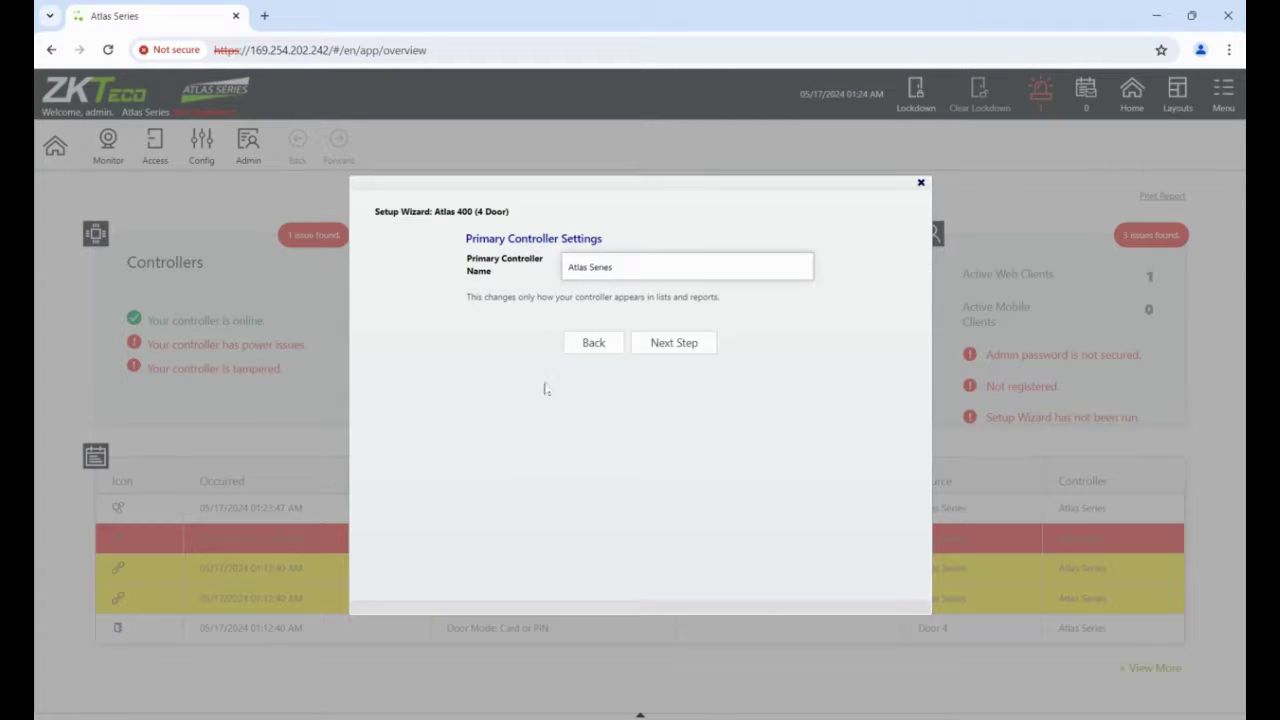
pyautogui.moveTo(626, 277); pyautogui.dragTo(546, 272)
pyautogui.write('ADI Global')
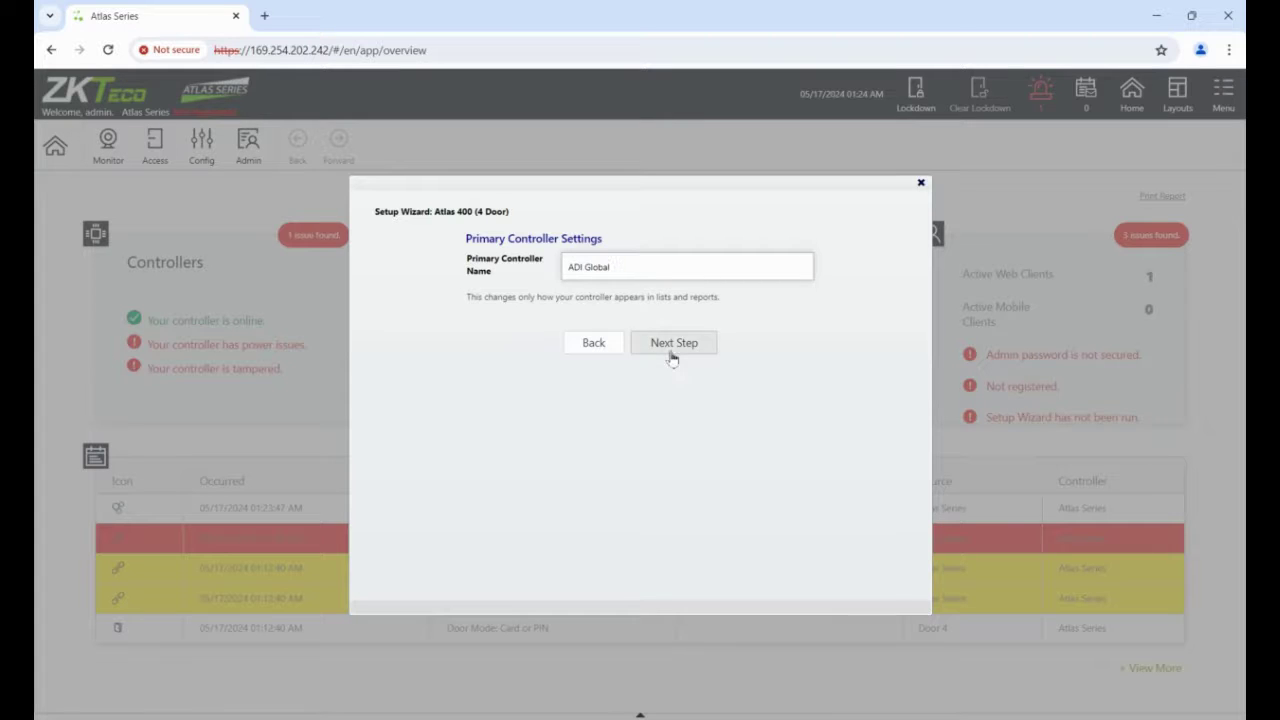
# Choose the 'Door 4 In/Out: Others In Only' door configuration.
pyautogui.click(670, 351)
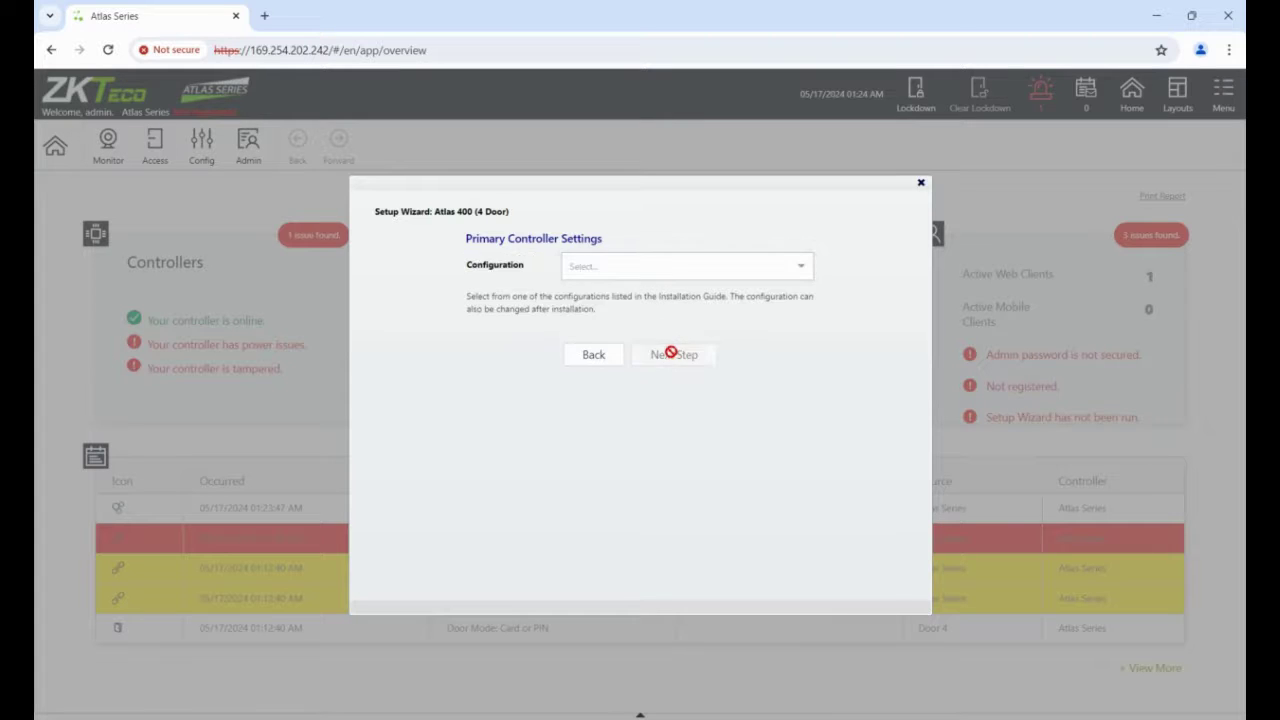
pyautogui.click(732, 268)
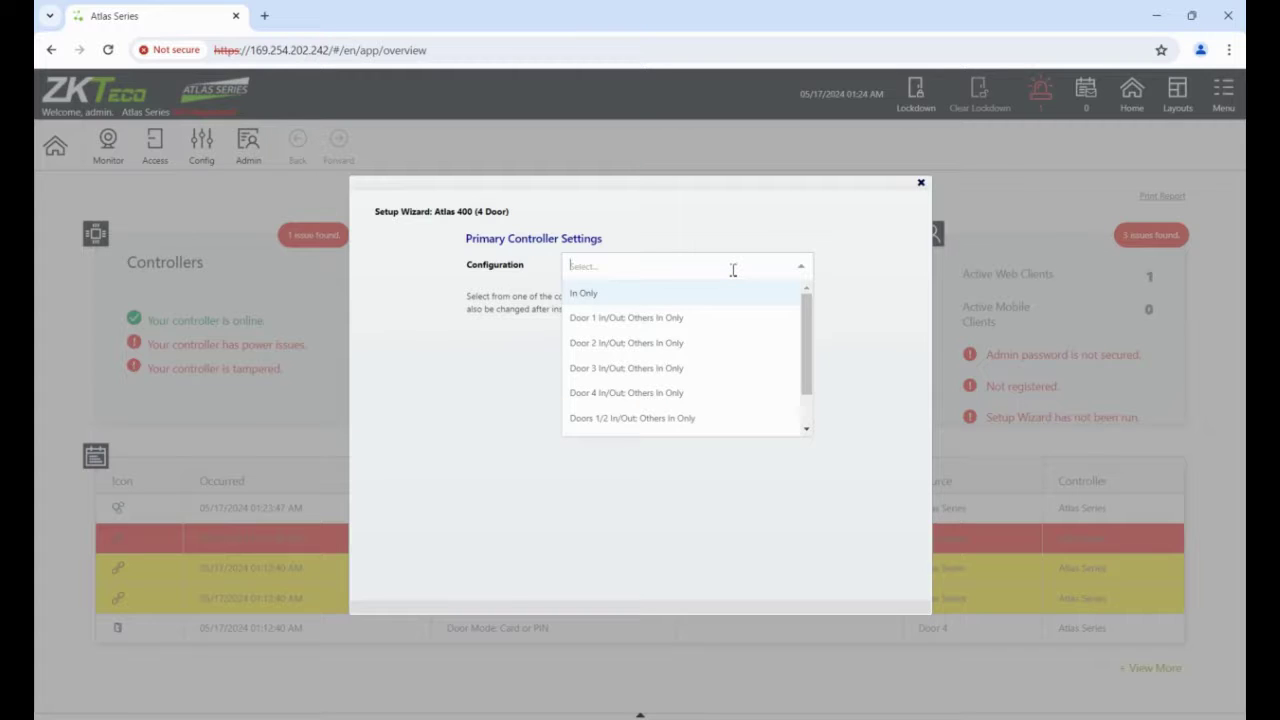
pyautogui.click(734, 398)
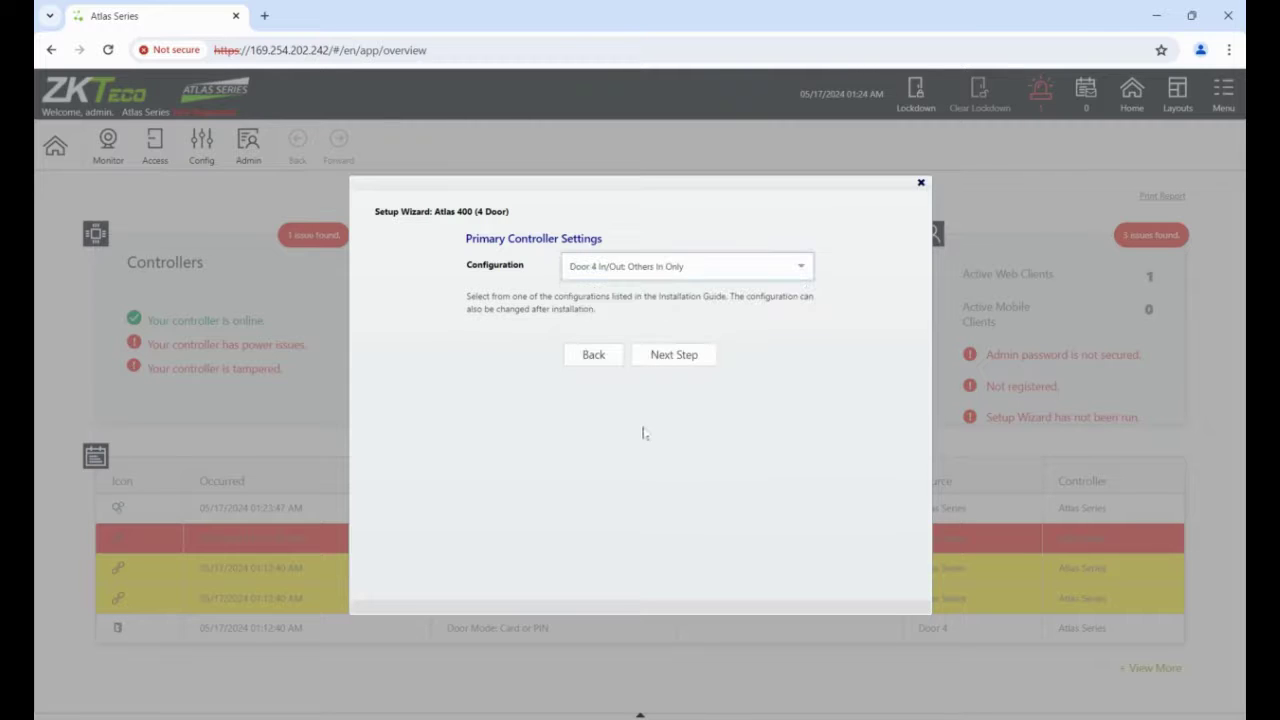
# Set the time zone to (UTC) Dublin, Edinburgh, Lisbon, London.
pyautogui.click(678, 357)
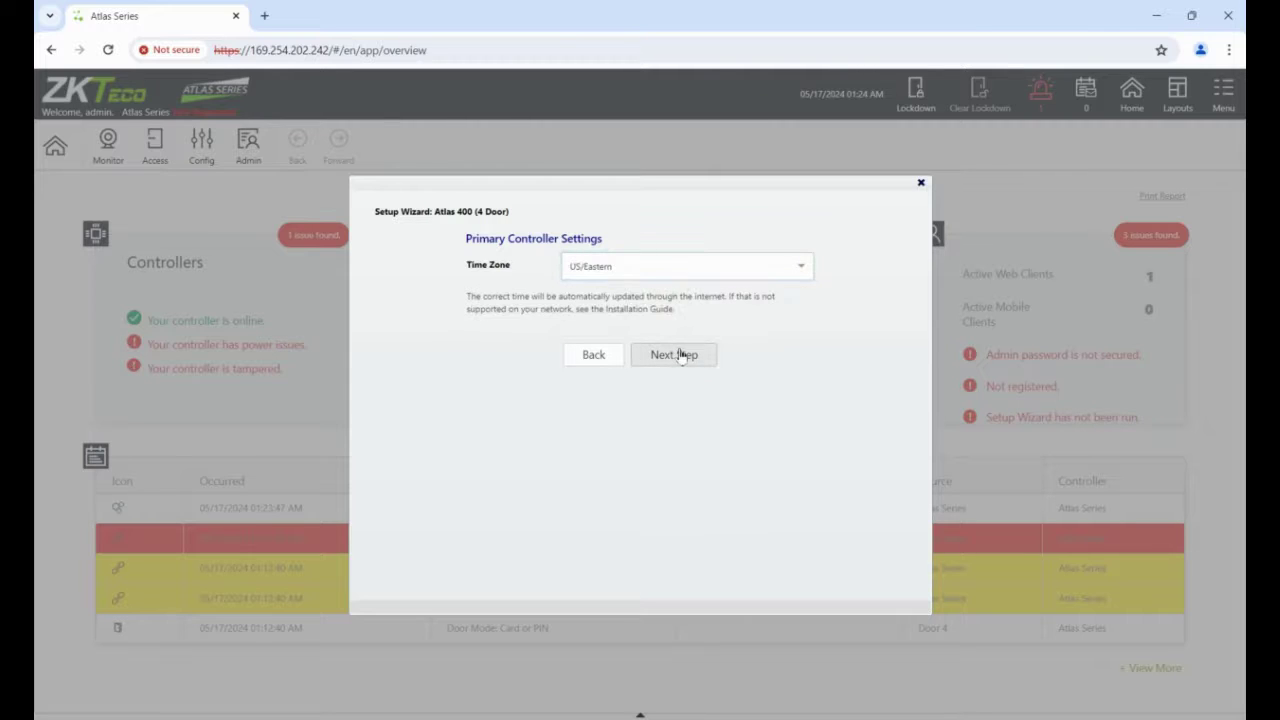
pyautogui.click(671, 273)
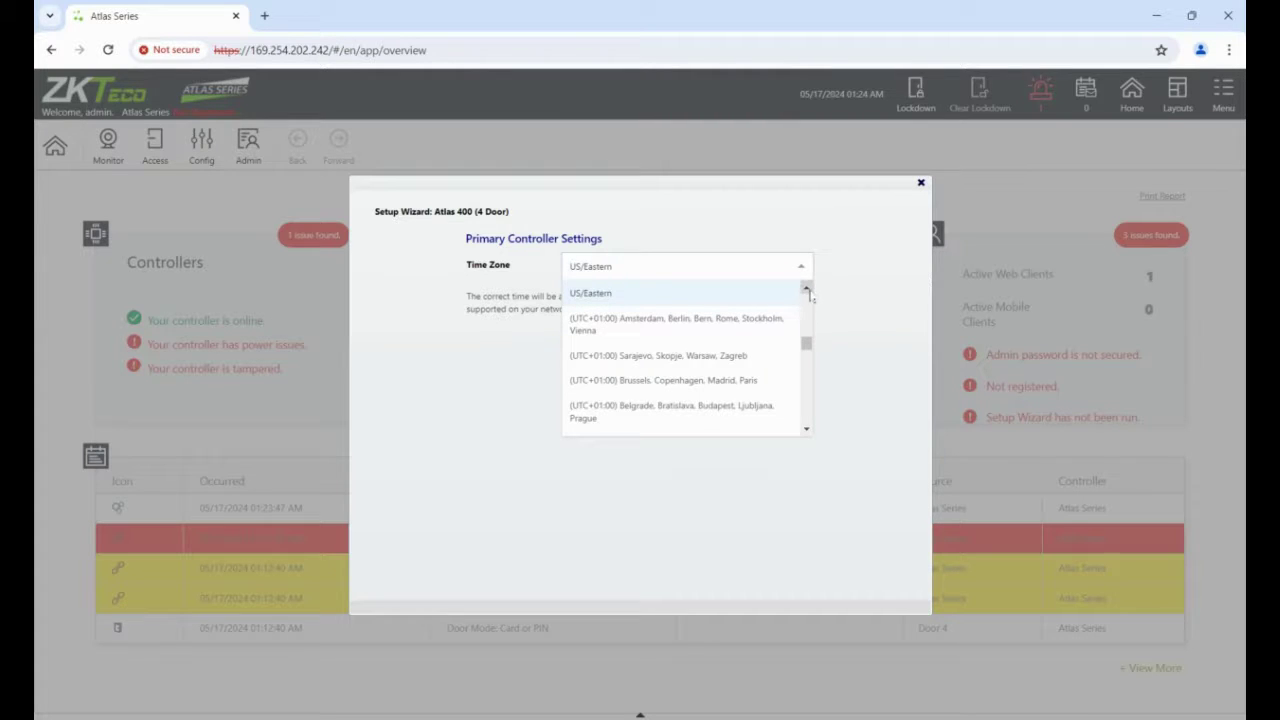
pyautogui.click(806, 289)
pyautogui.click(806, 289)
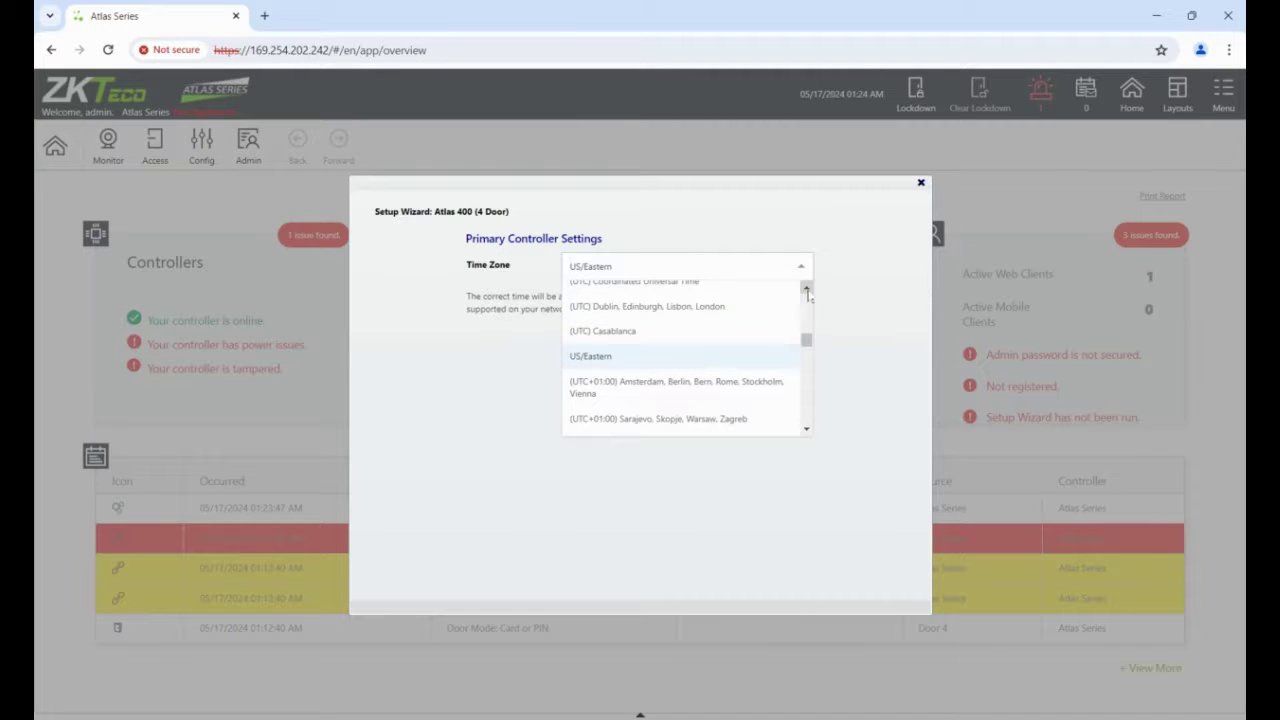
pyautogui.click(750, 307)
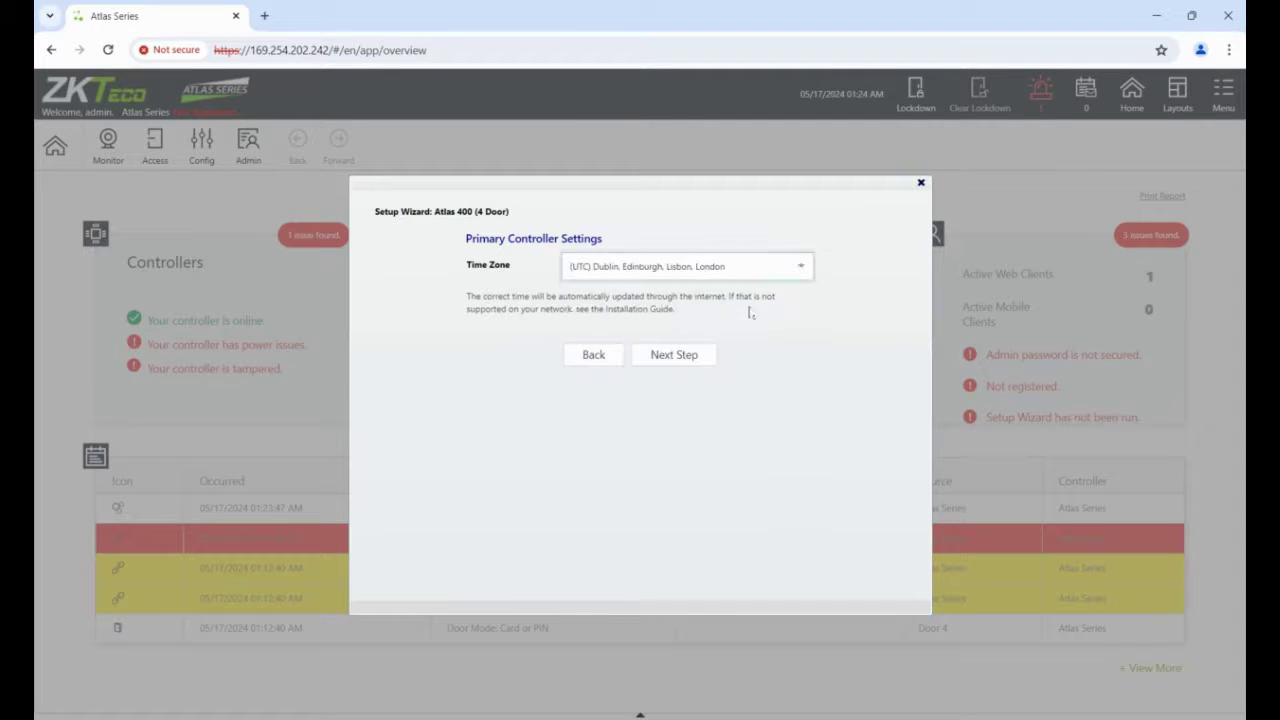
# Enter and confirm a new administrator password, reaching Network Interface Settings.
pyautogui.click(674, 355)
pyautogui.click(622, 270)
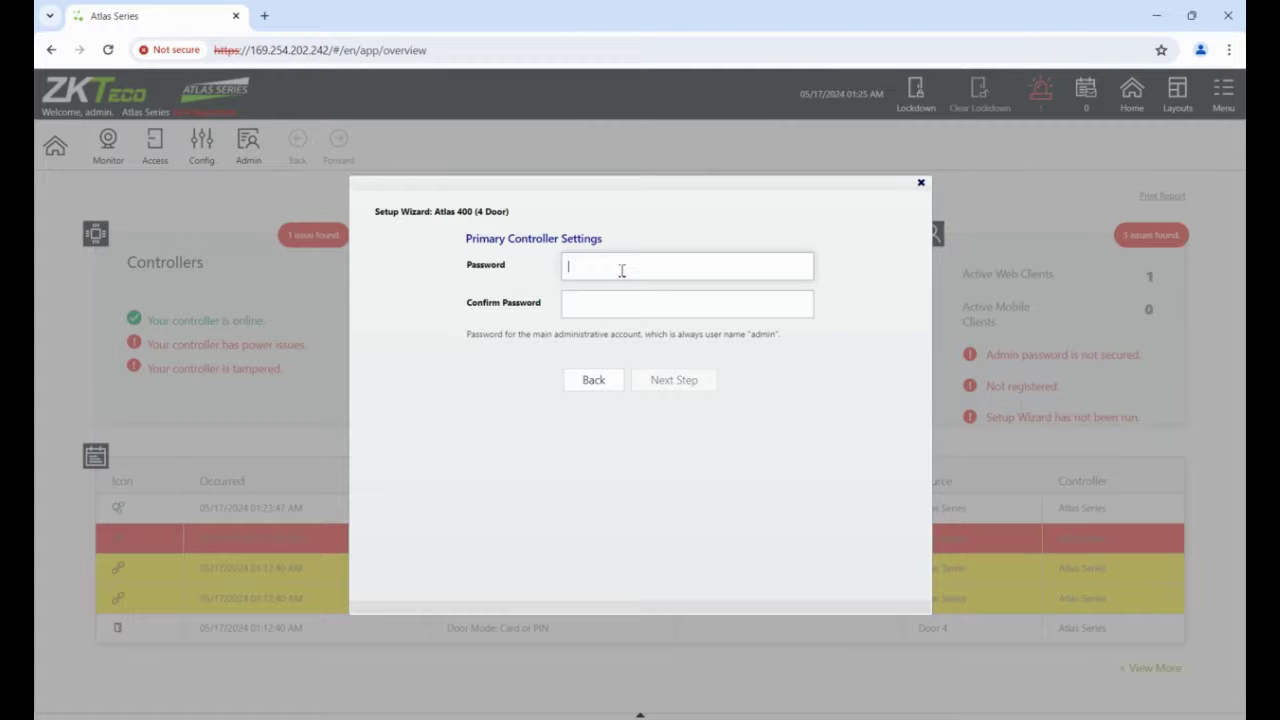
pyautogui.write('********')
pyautogui.click(597, 309)
pyautogui.write('********')
pyautogui.click(686, 380)
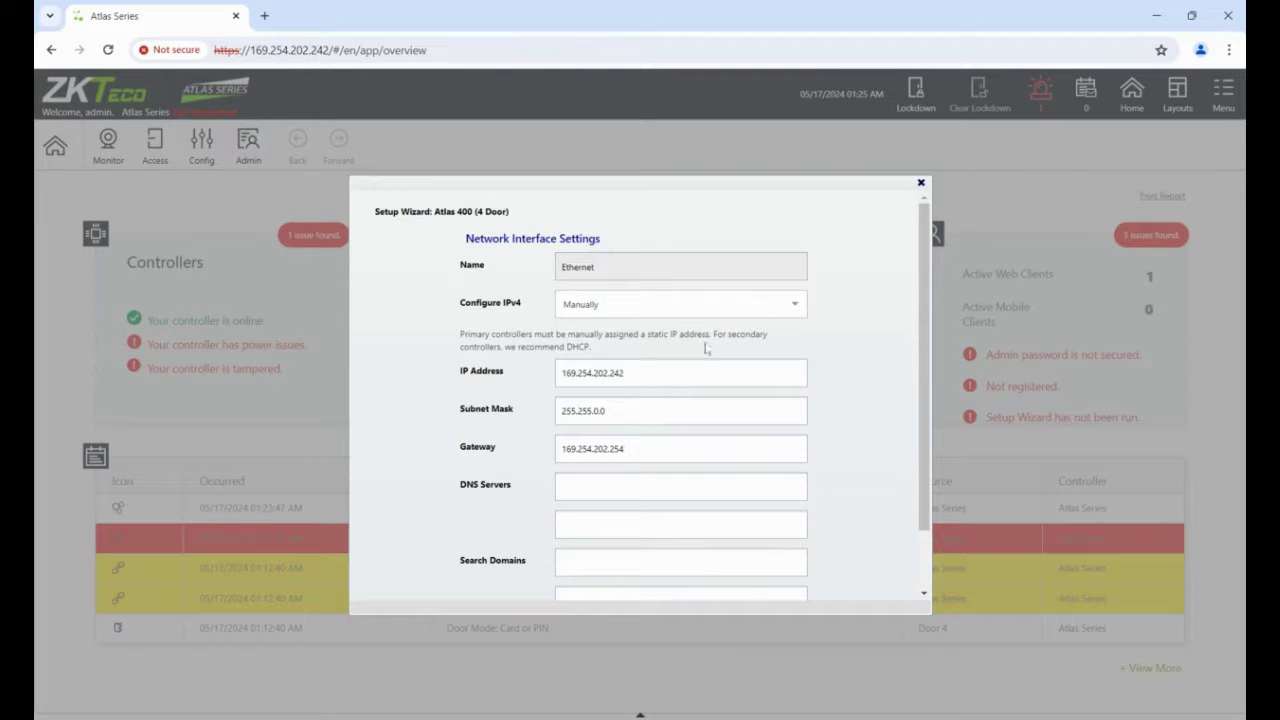
# Keep IPv4 configured manually and set the controller IP to 192.168.1.210.
pyautogui.click(595, 306)
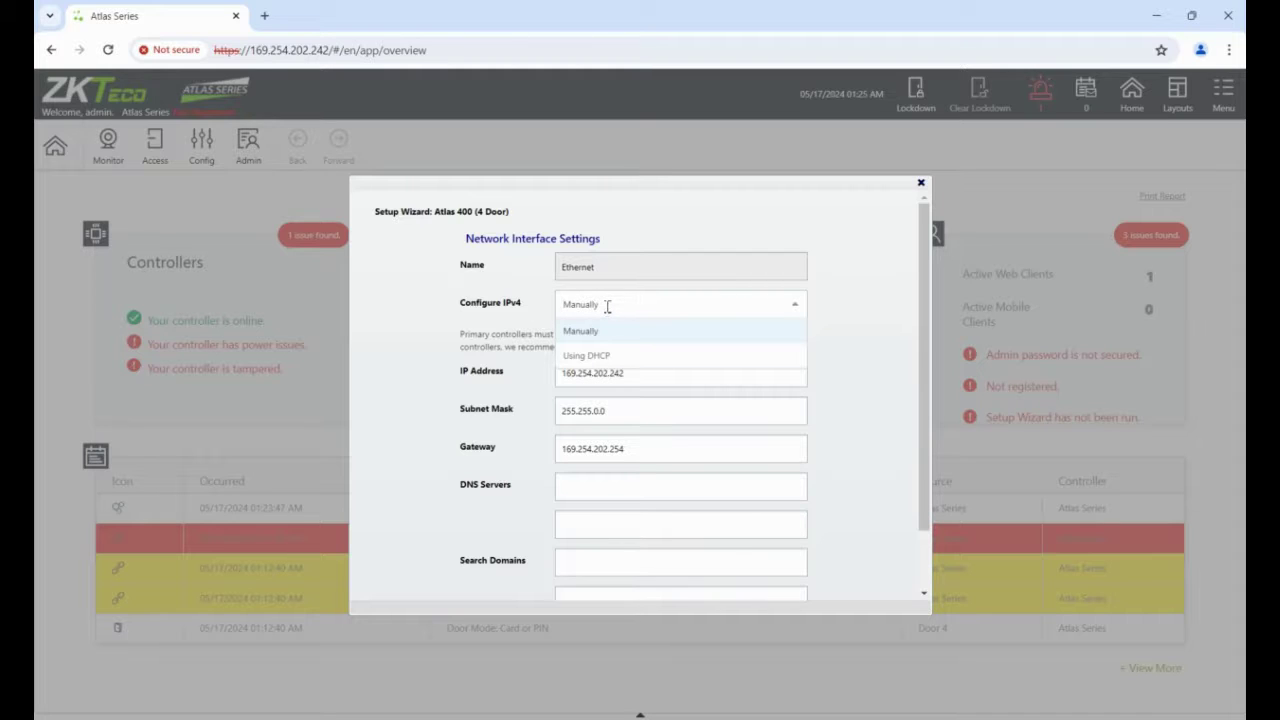
pyautogui.click(650, 332)
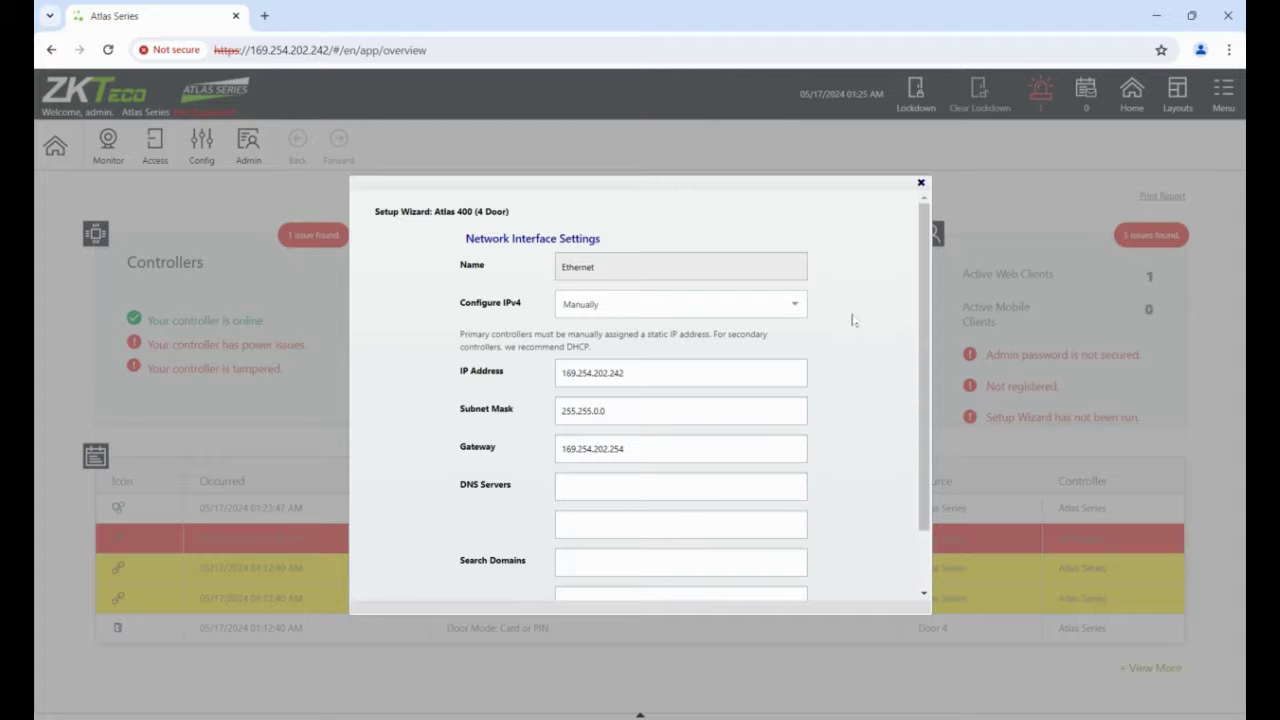
pyautogui.click(708, 379)
pyautogui.press('BackSpace')
pyautogui.press('BackSpace')
pyautogui.press('BackSpace')
pyautogui.press('BackSpace')
pyautogui.press('BackSpace')
pyautogui.press('BackSpace')
pyautogui.press('BackSpace')
pyautogui.press('BackSpace')
pyautogui.press('BackSpace')
pyautogui.press('BackSpace')
pyautogui.press('BackSpace')
pyautogui.press('BackSpace')
pyautogui.press('BackSpace')
pyautogui.press('BackSpace')
pyautogui.press('BackSpace')
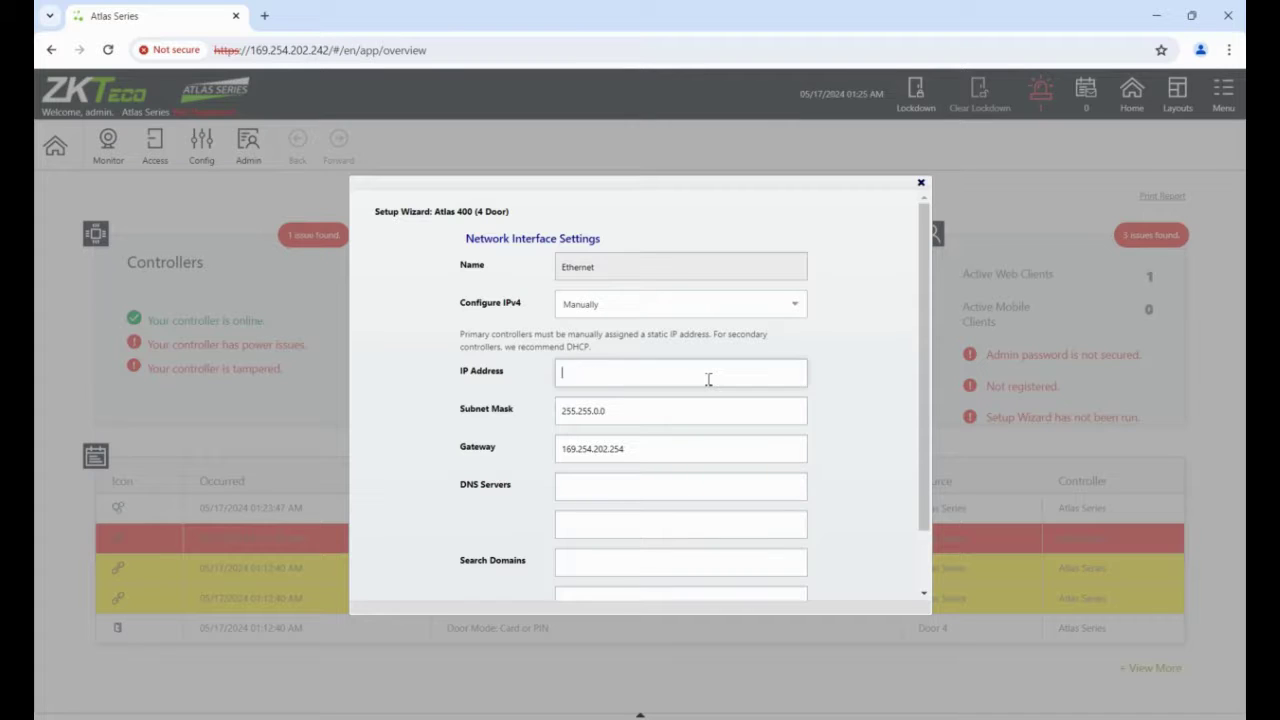
pyautogui.write('192.168.1.210')
# Set subnet mask 255.255.255.0 and gateway 192.168.1.254, then continue to Review.
pyautogui.click(631, 411)
pyautogui.press('BackSpace')
pyautogui.press('BackSpace')
pyautogui.press('BackSpace')
pyautogui.press('BackSpace')
pyautogui.write('255.0')
pyautogui.press('Tab')
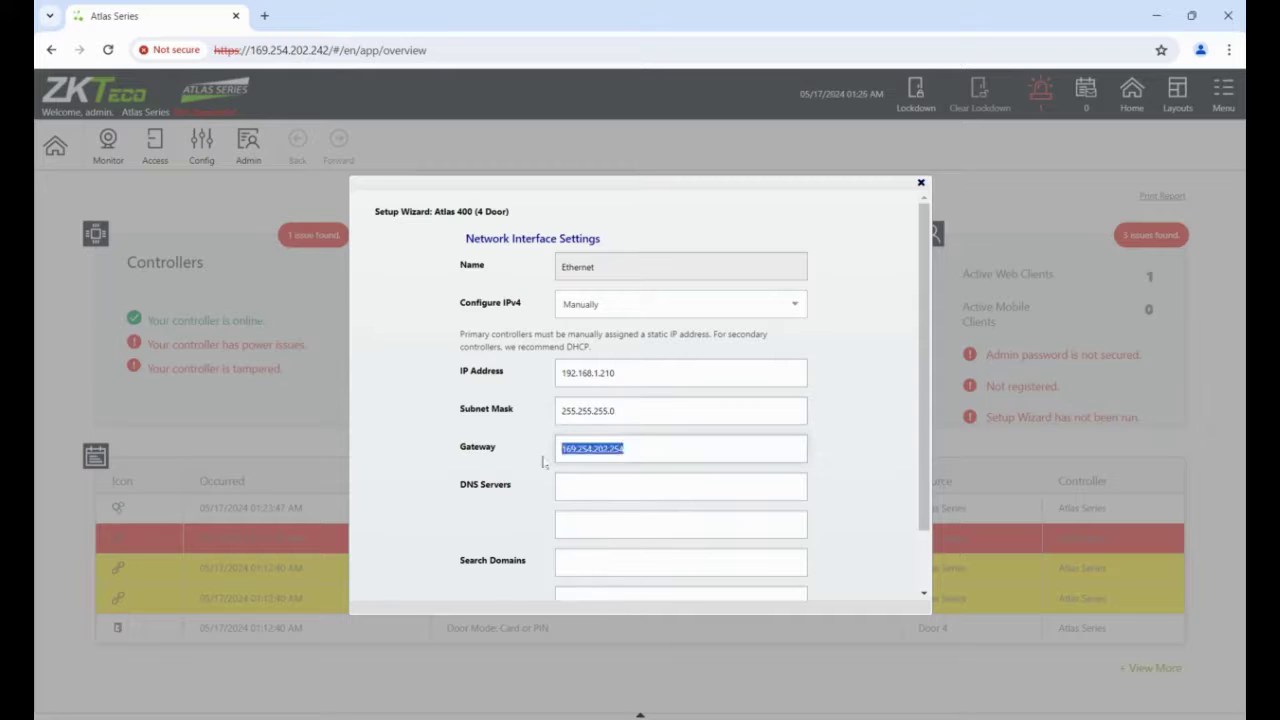
pyautogui.write('192.168.1.254')
pyautogui.scroll(-2, 832, 298)
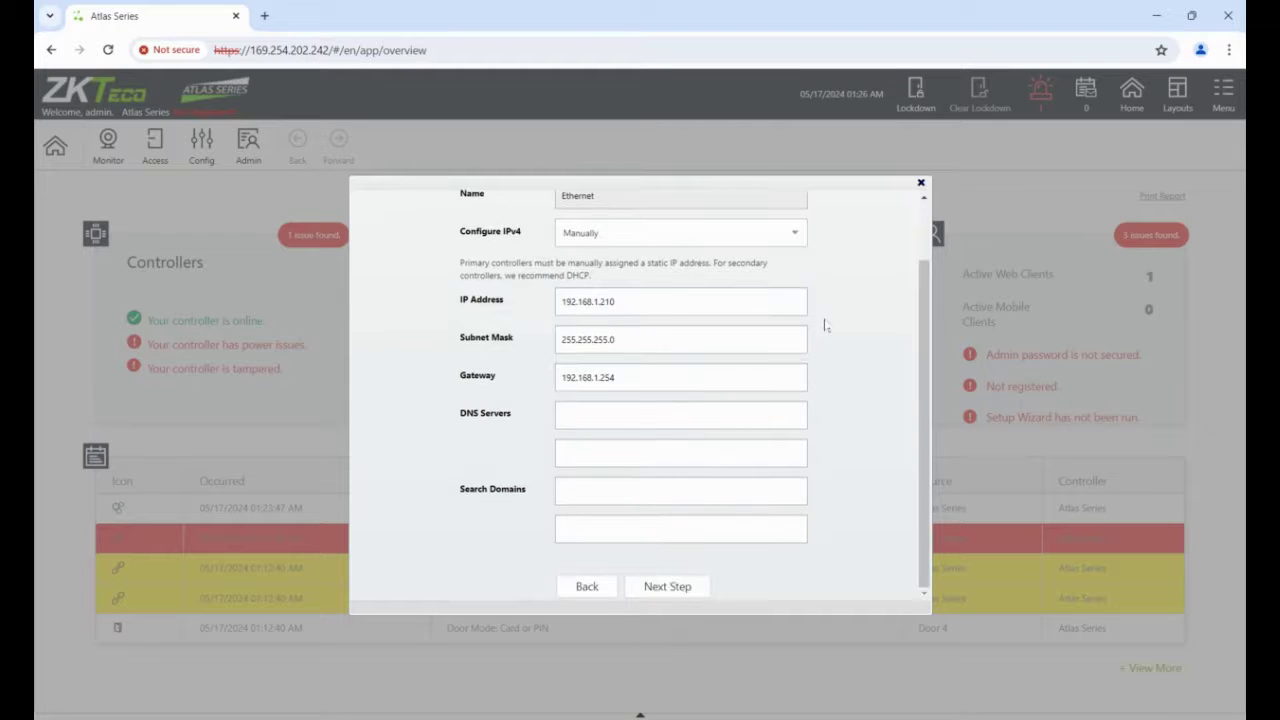
pyautogui.click(686, 589)
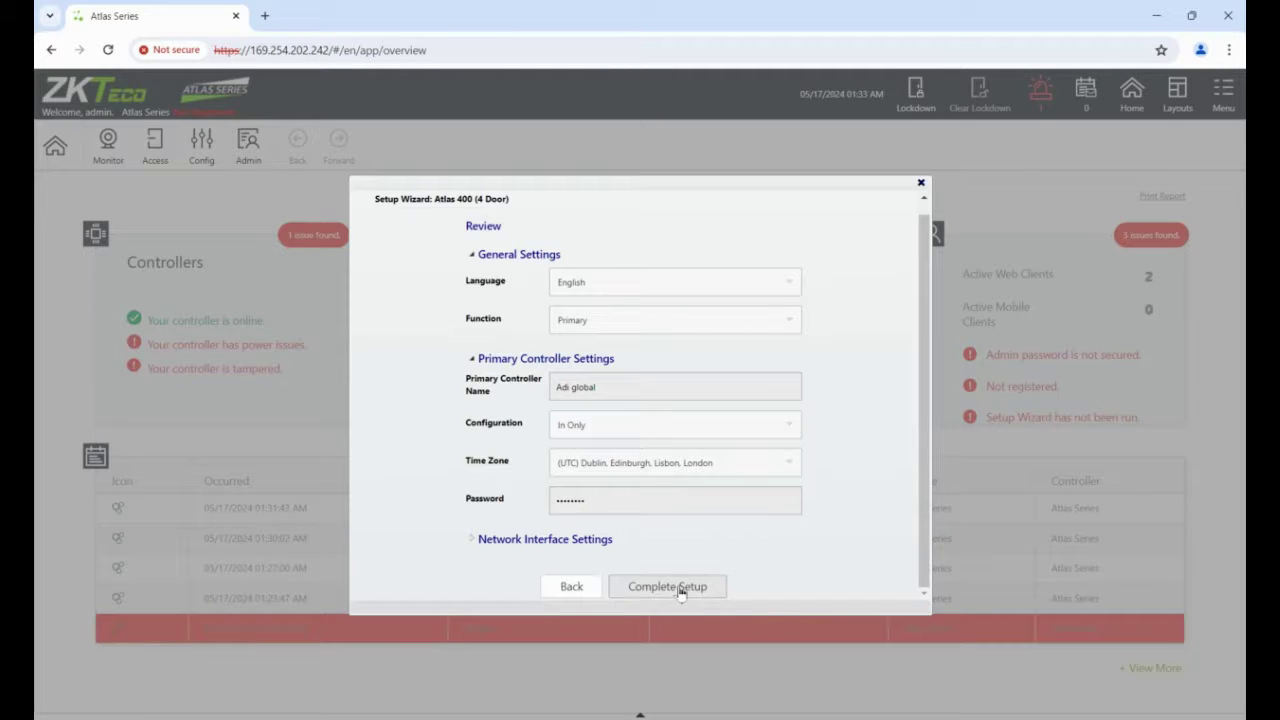
# Complete the setup so the controller reboots, then open Windows Network & internet settings.
pyautogui.click(678, 588)
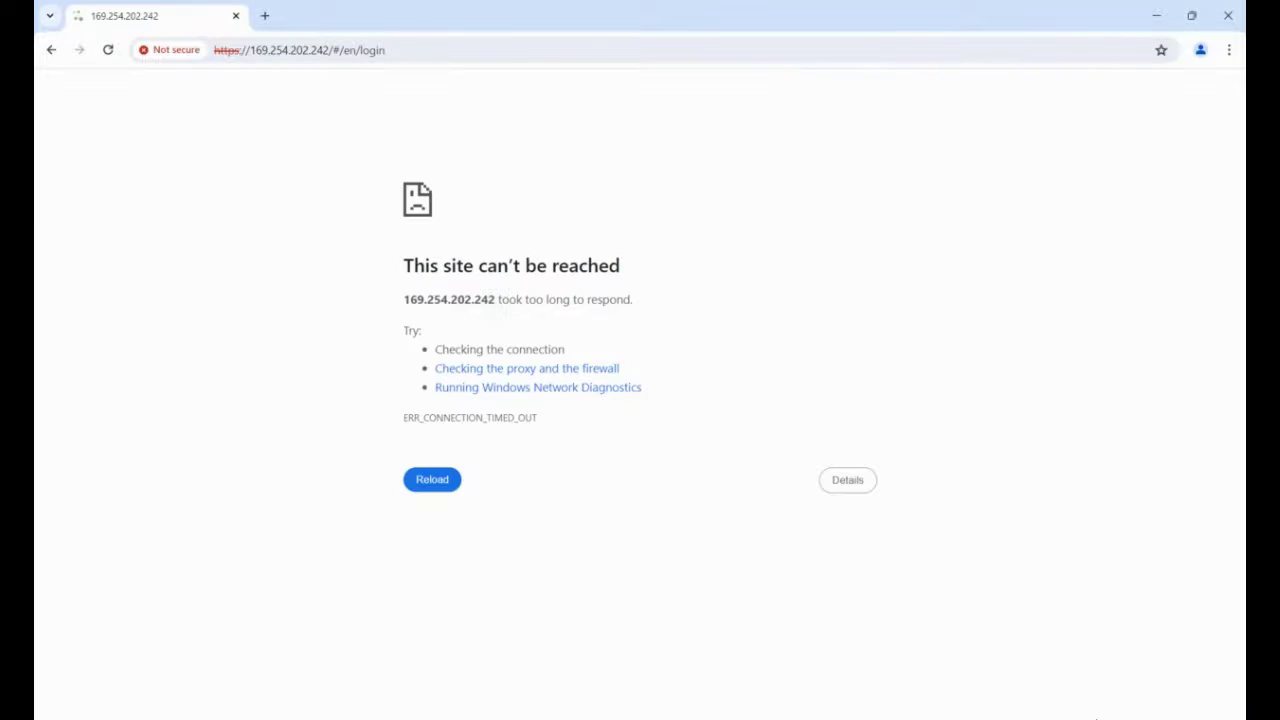
pyautogui.rightClick(1105, 719)
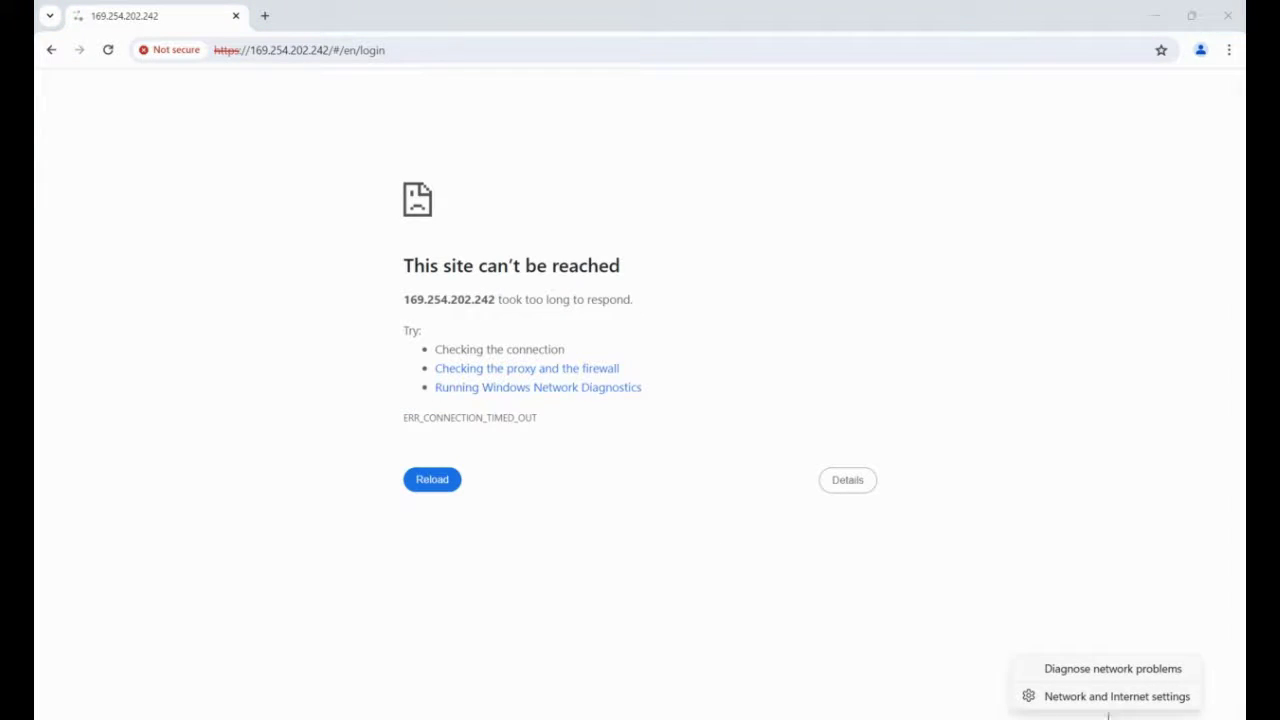
pyautogui.click(1103, 698)
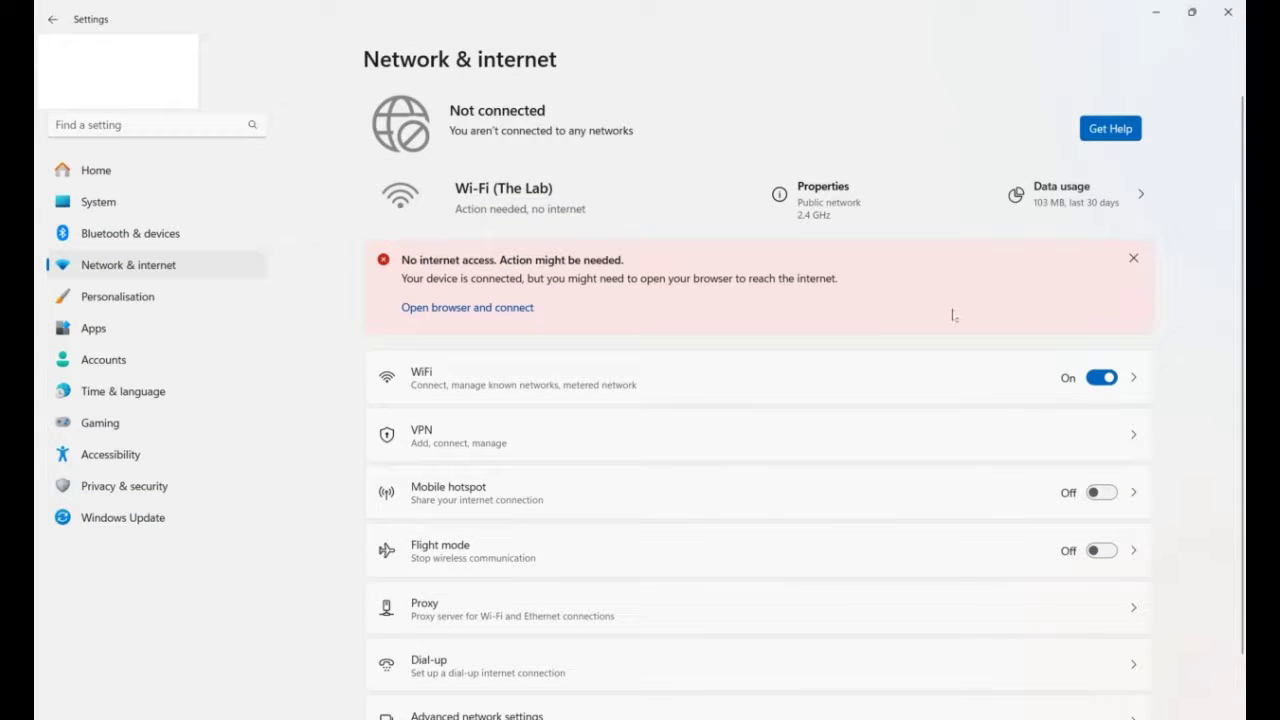
# Switch the Wi-Fi adapter's IPv4 from static 169.254.202.10 to obtain an address automatically.
pyautogui.click(537, 714)
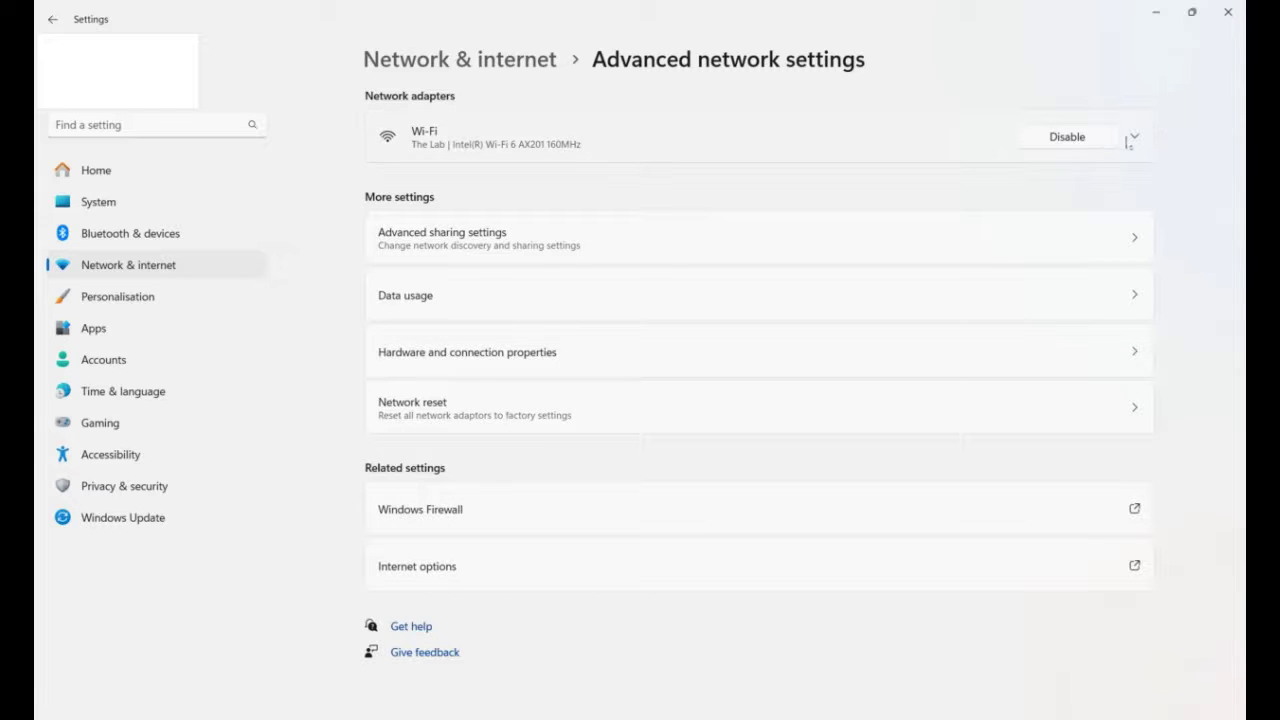
pyautogui.click(1134, 138)
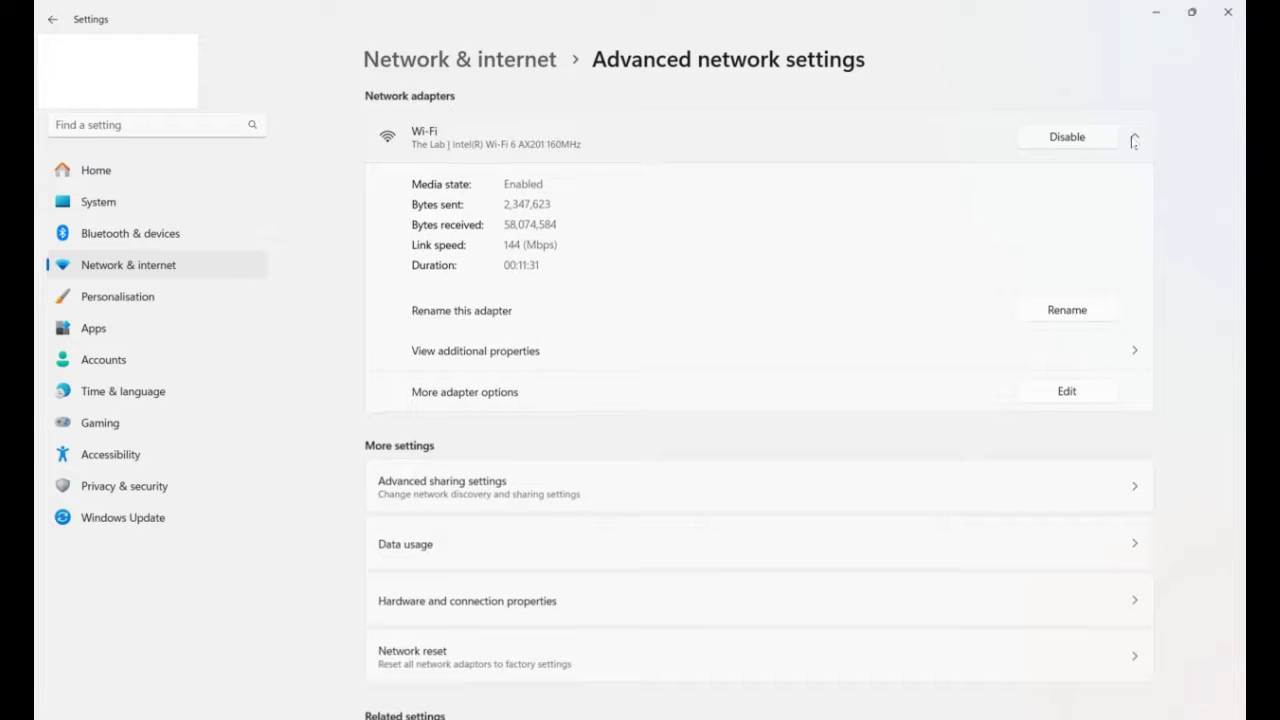
pyautogui.click(1066, 392)
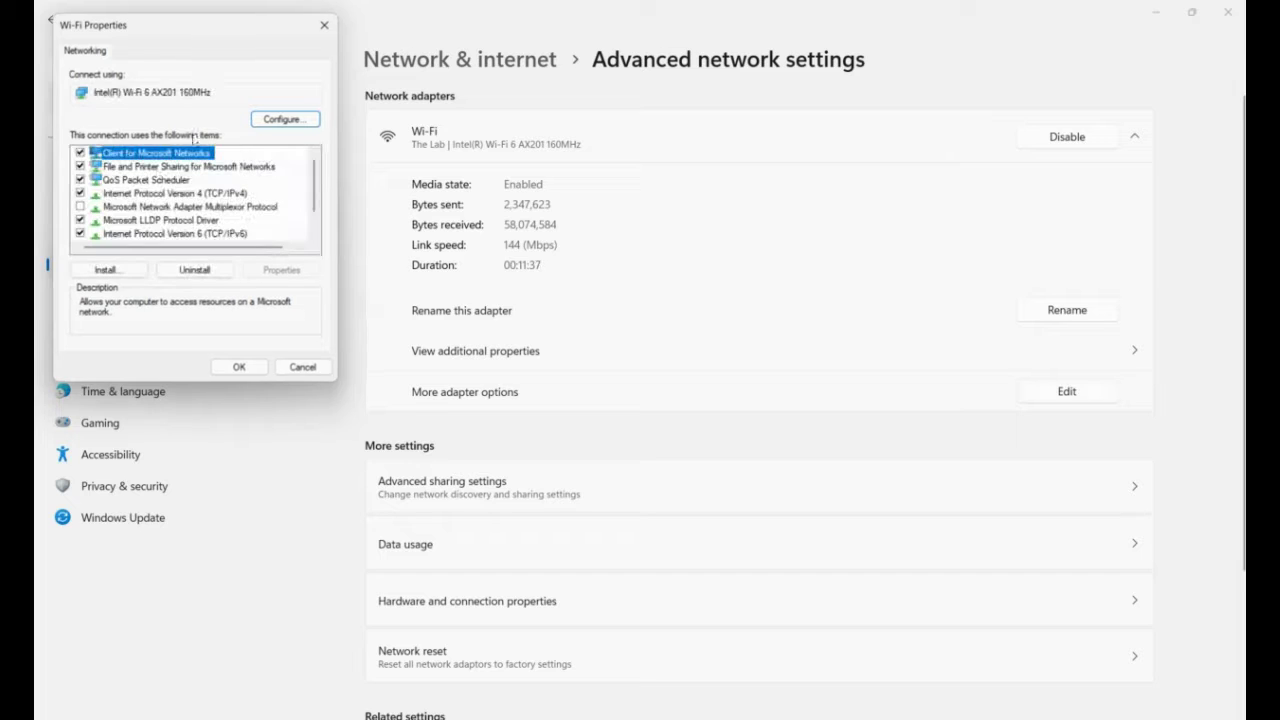
pyautogui.doubleClick(141, 195)
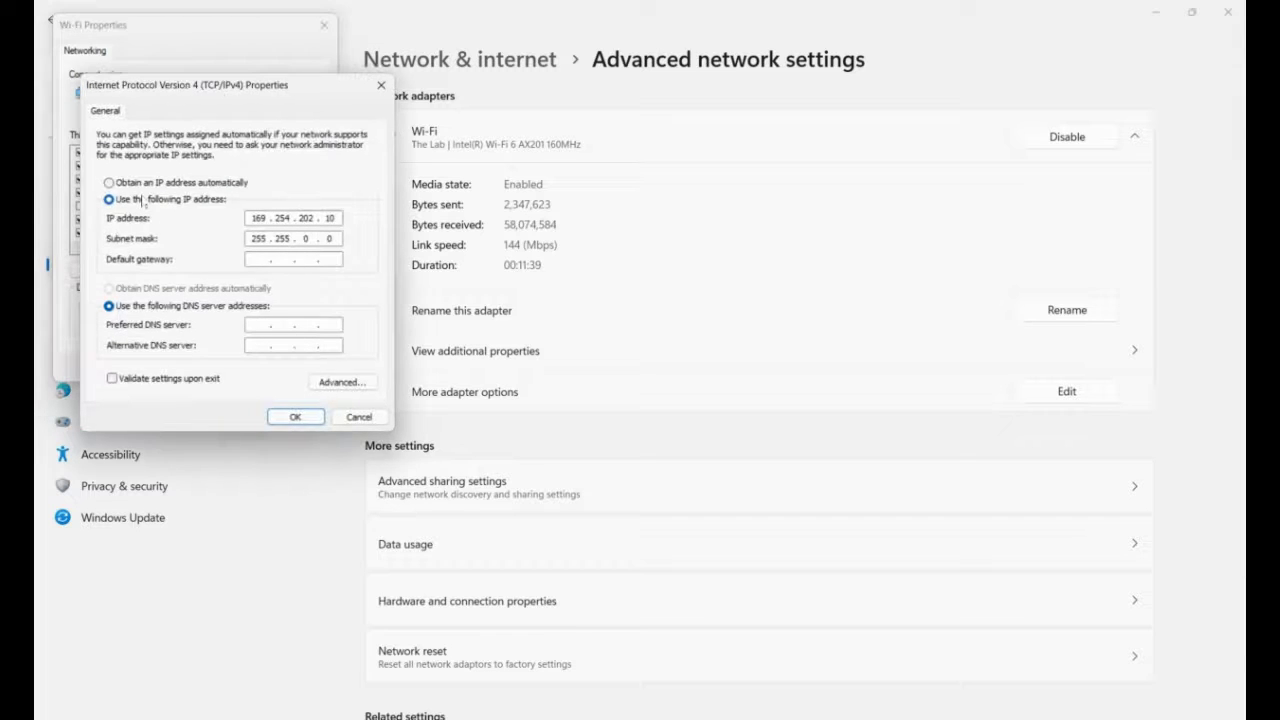
pyautogui.click(139, 183)
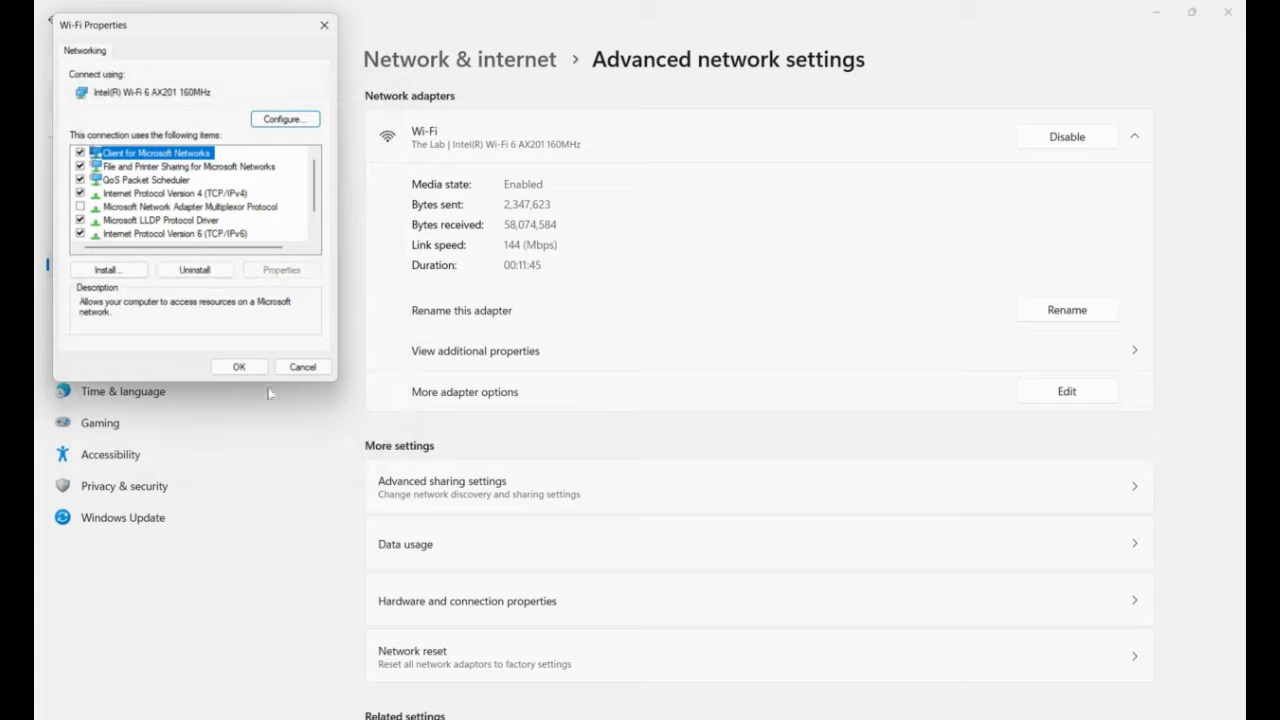
pyautogui.click(240, 366)
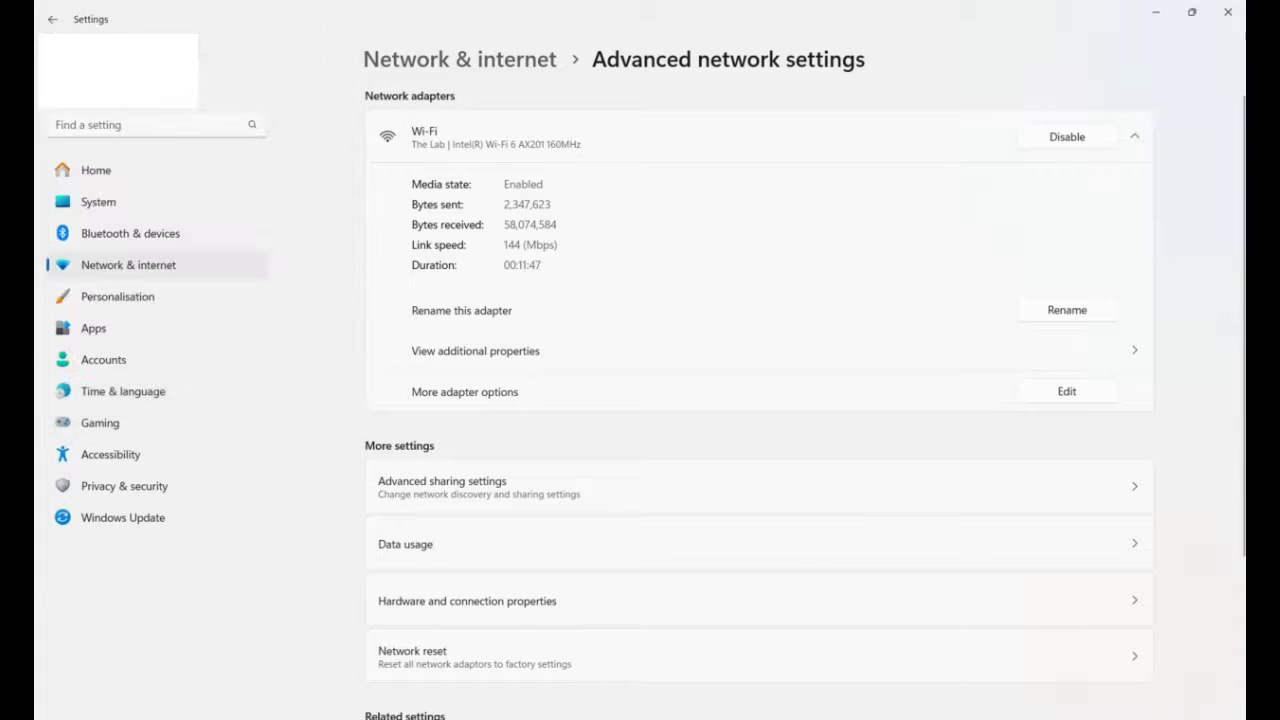
# Browse to 192.168.1.210 and proceed past the certificate warning to the Atlas login page.
pyautogui.click(1230, 15)
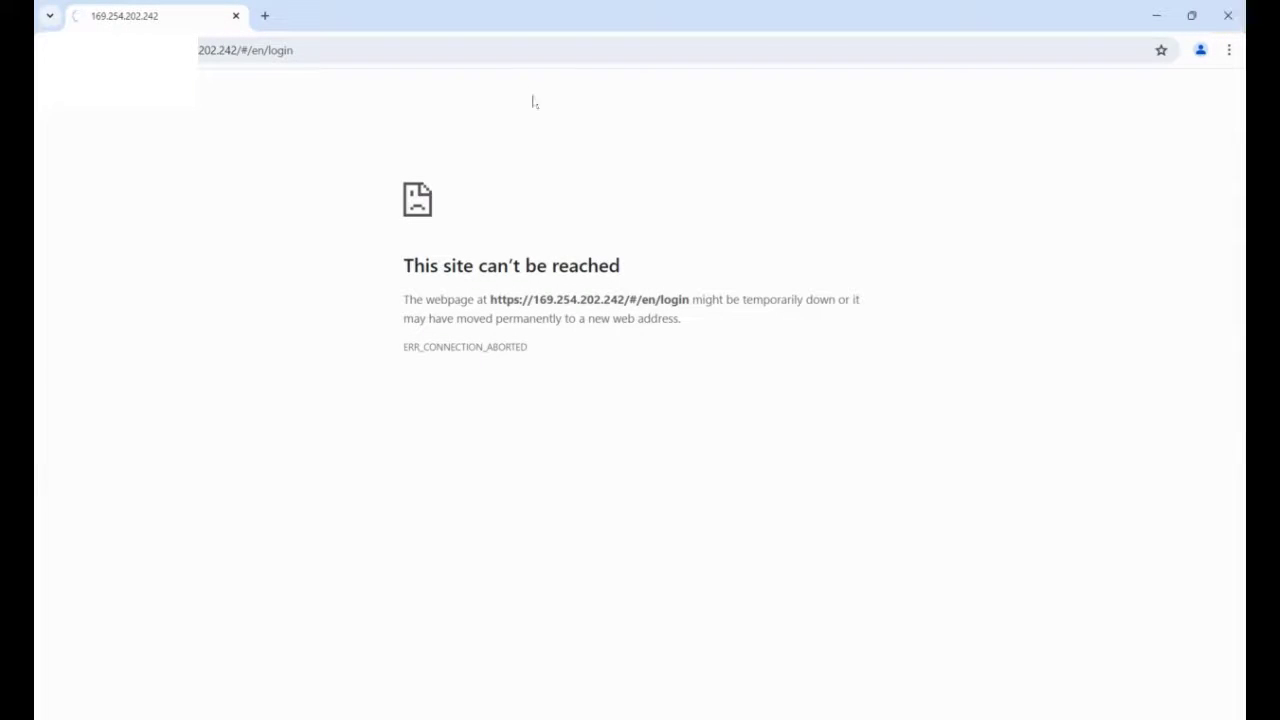
pyautogui.click(480, 47)
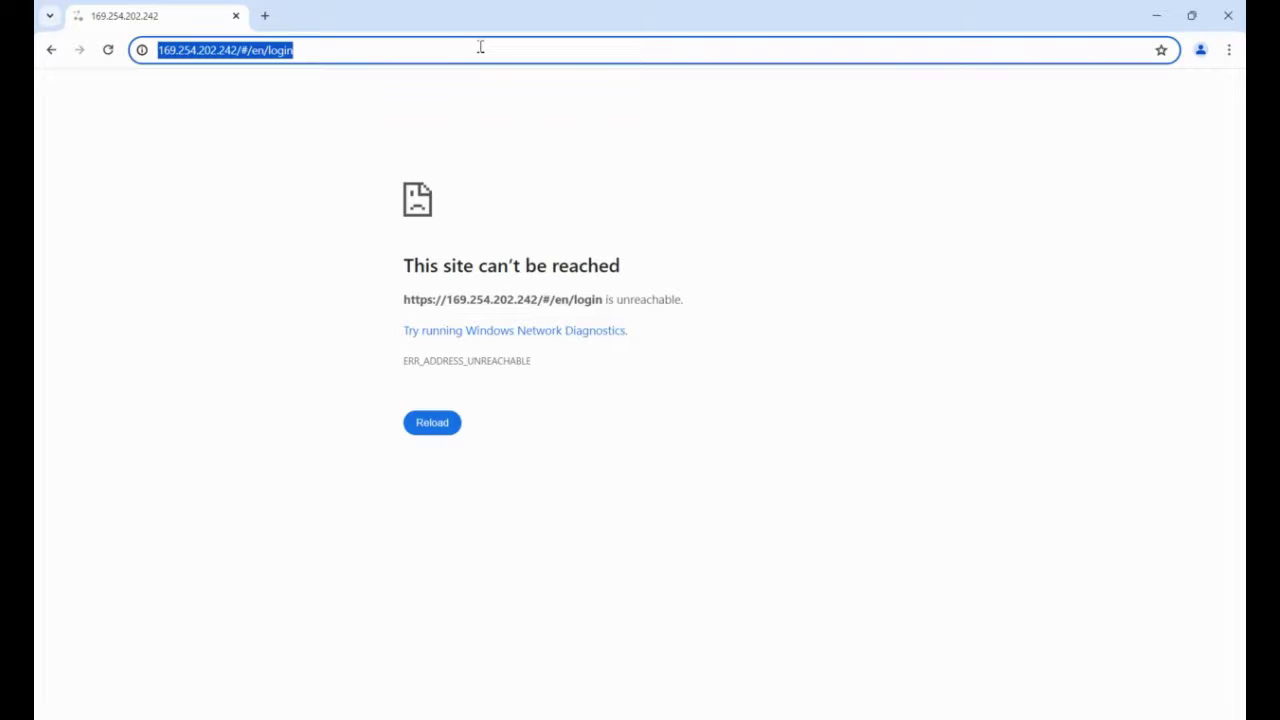
pyautogui.write('192')
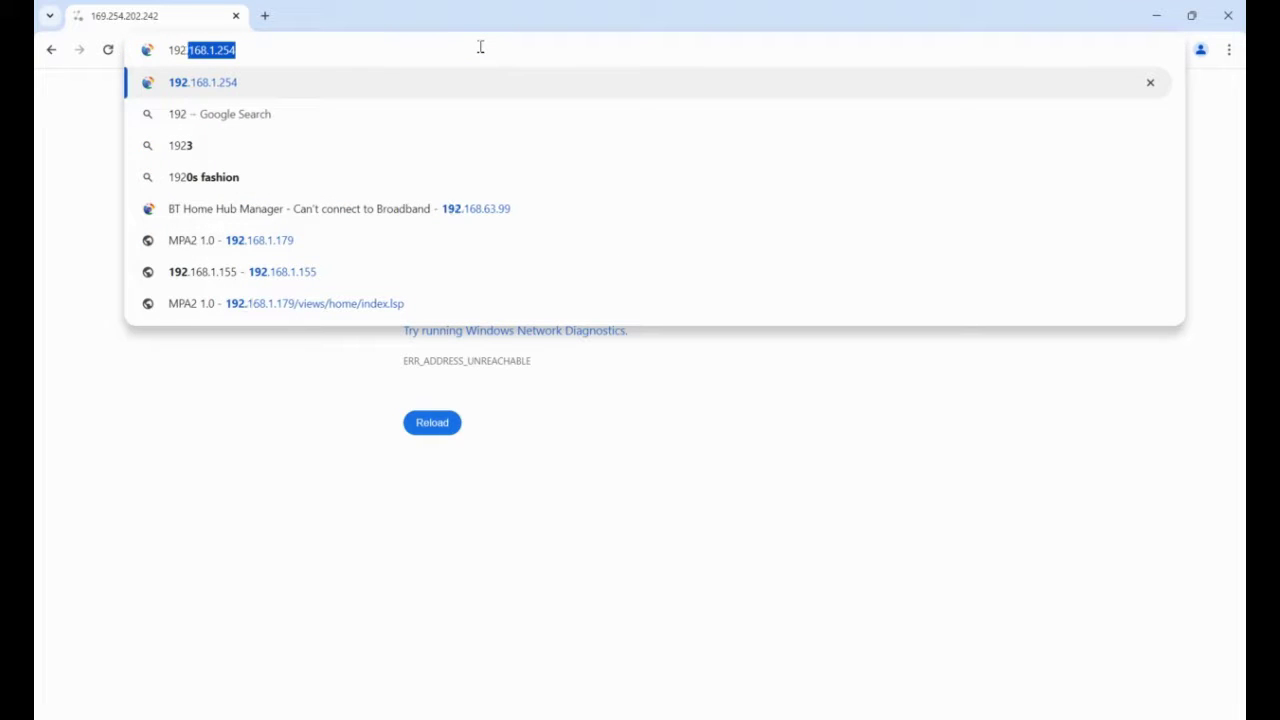
pyautogui.write('.168')
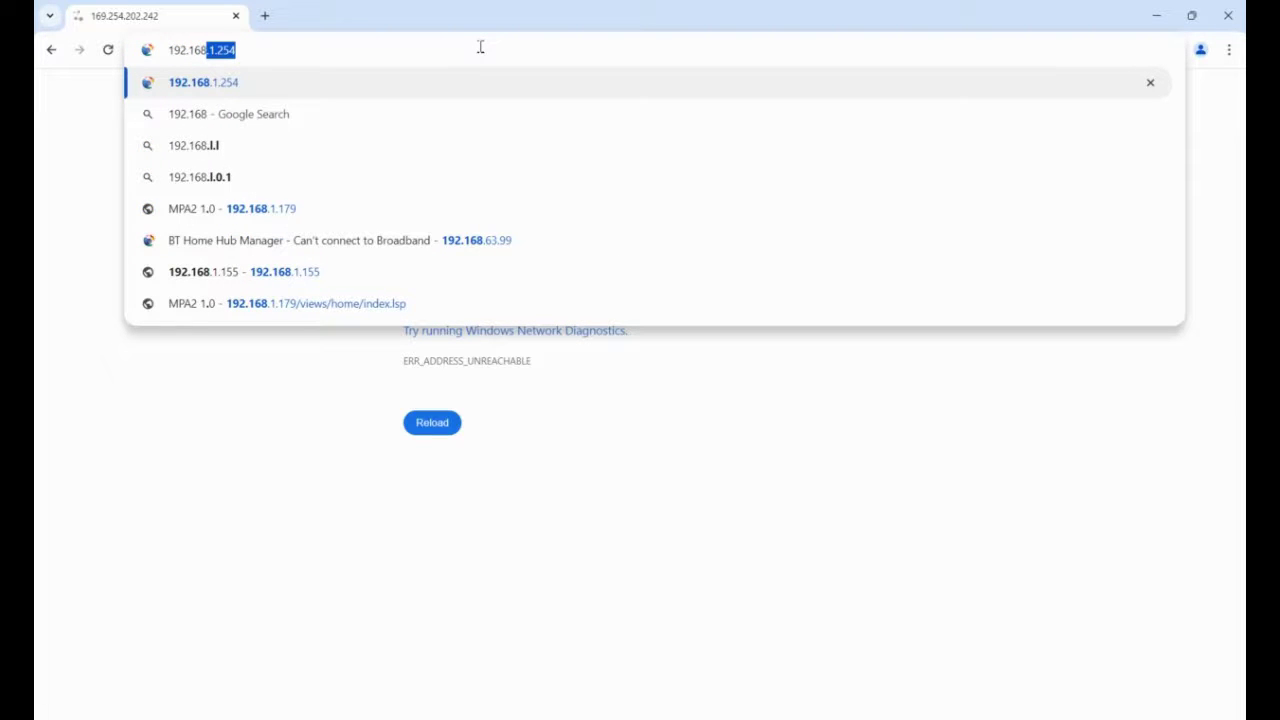
pyautogui.write('.1.')
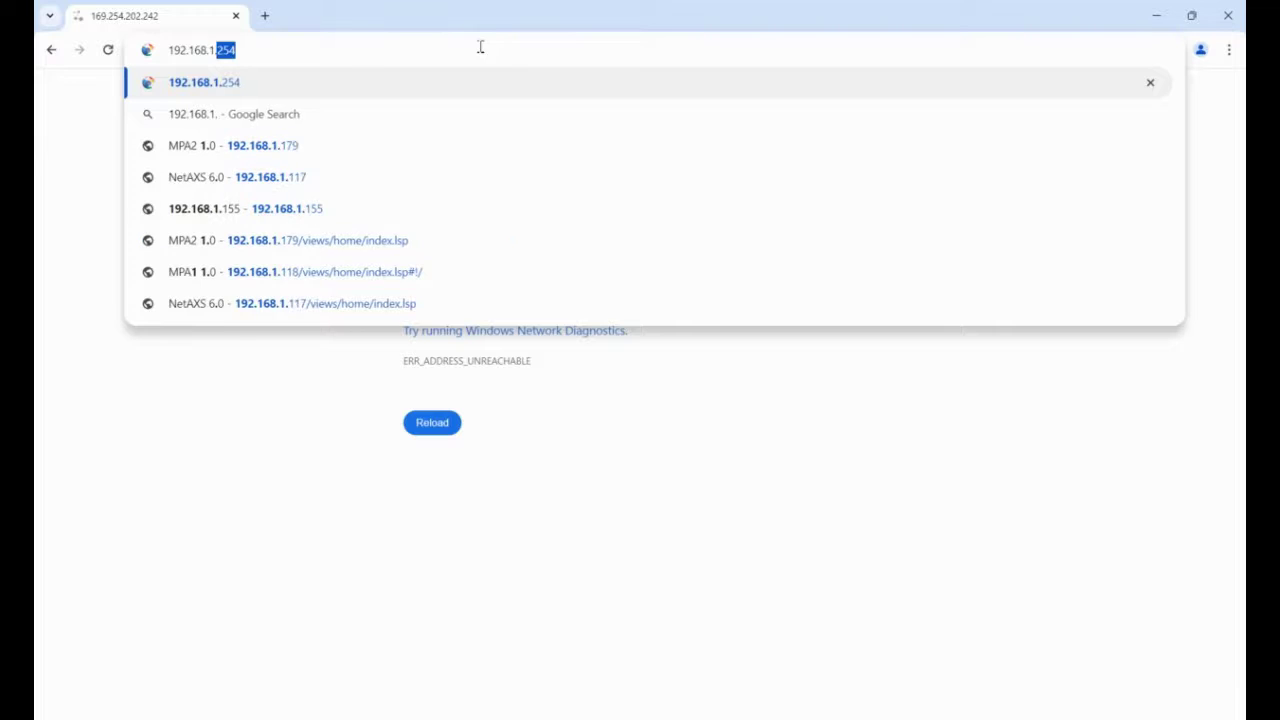
pyautogui.write('210')
pyautogui.press('Return')
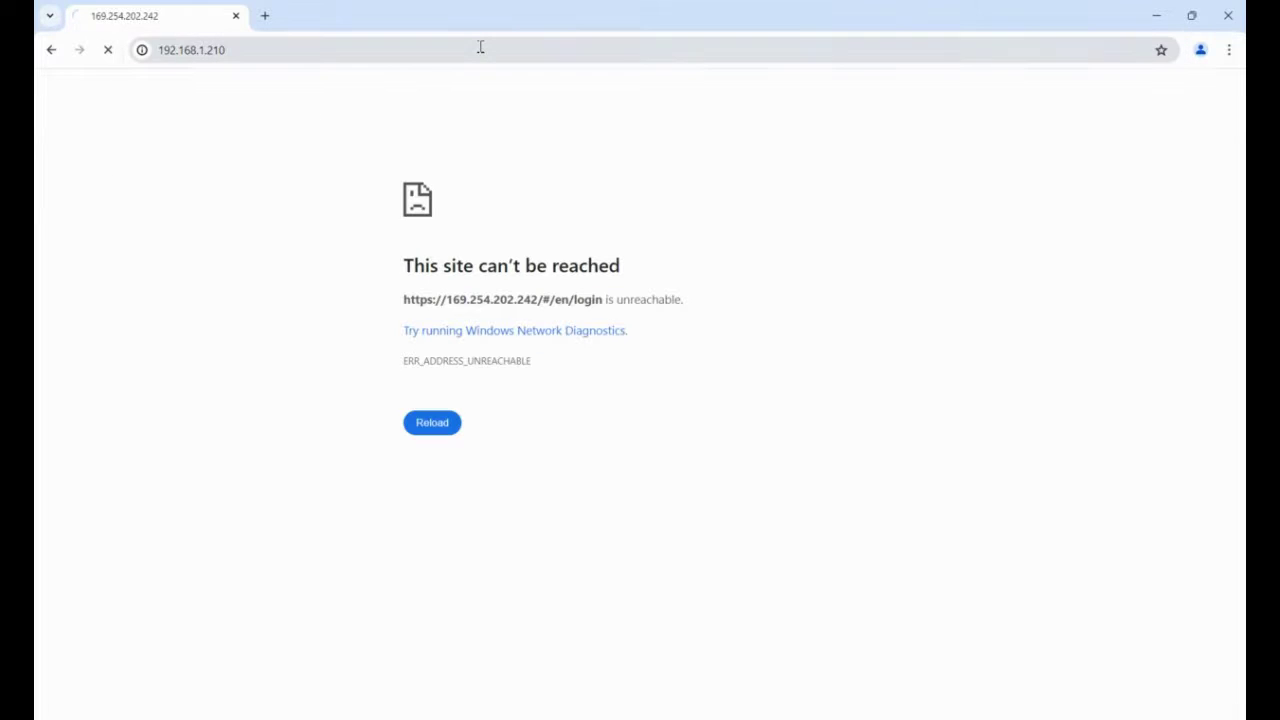
pyautogui.click(443, 486)
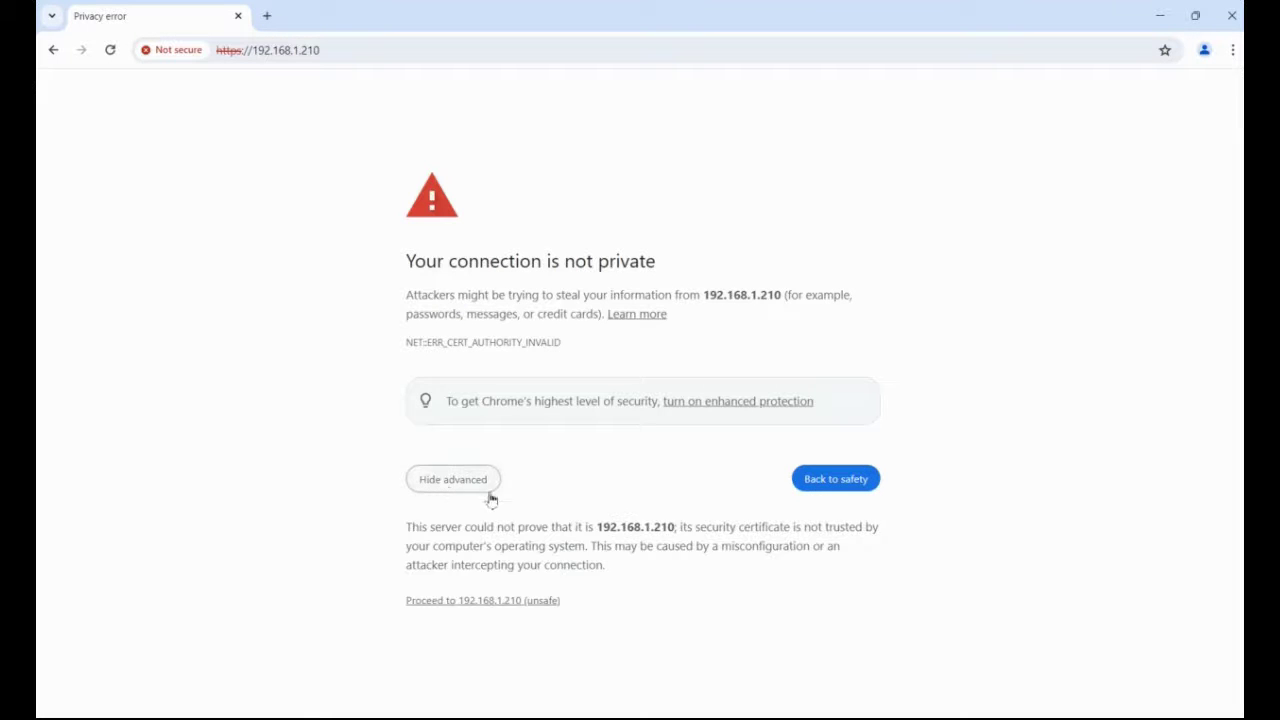
pyautogui.click(480, 603)
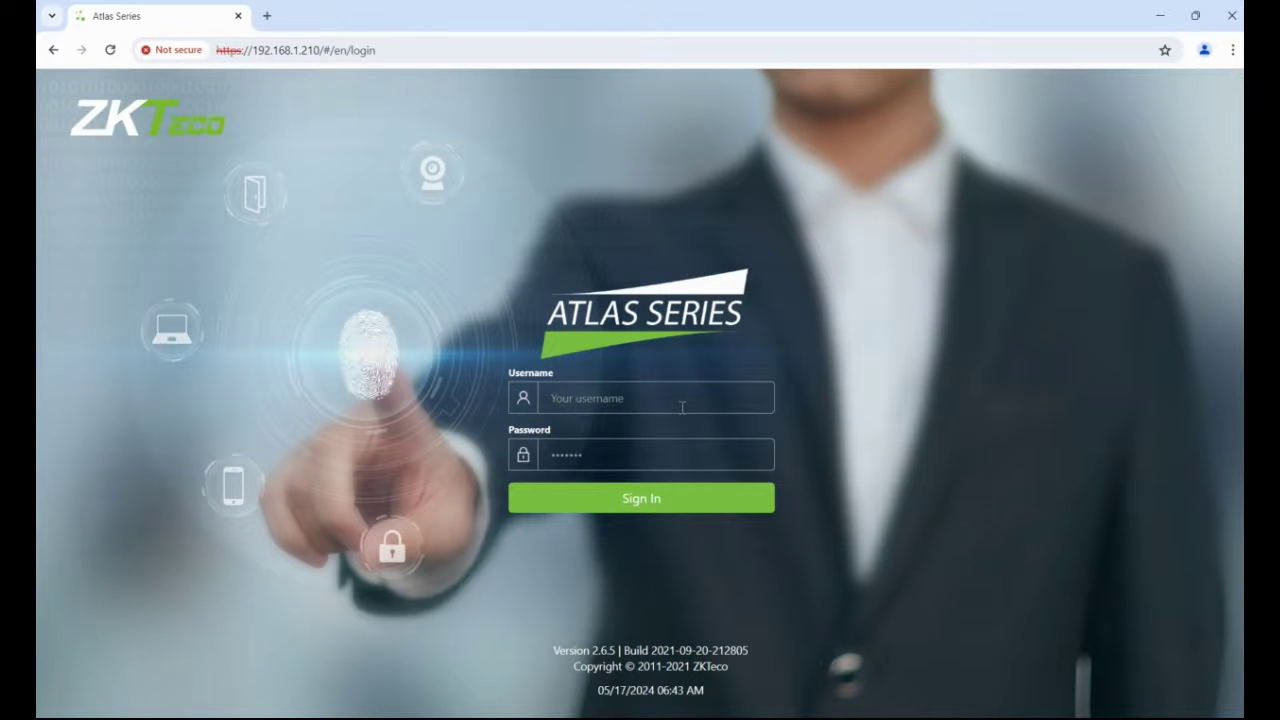
pyautogui.click(676, 406)
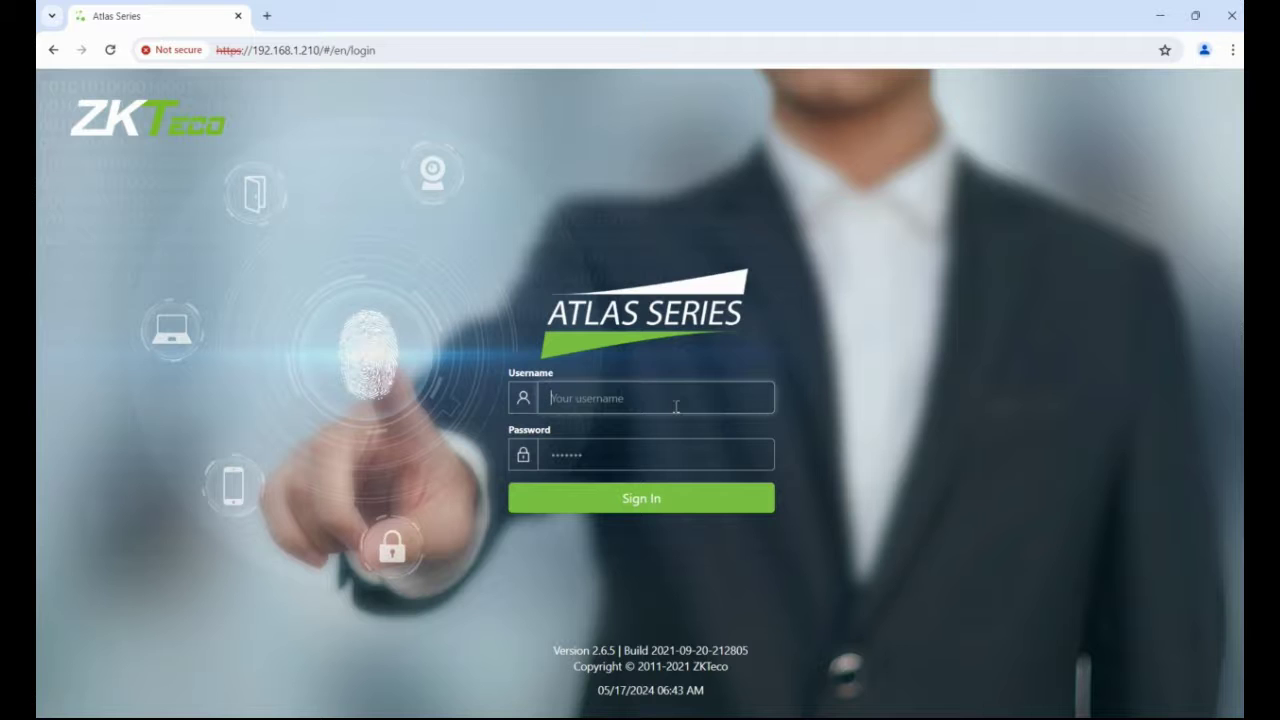
# Log in at 192.168.1.210 with the administrator username and password.
pyautogui.write('admin')
pyautogui.press('Tab')
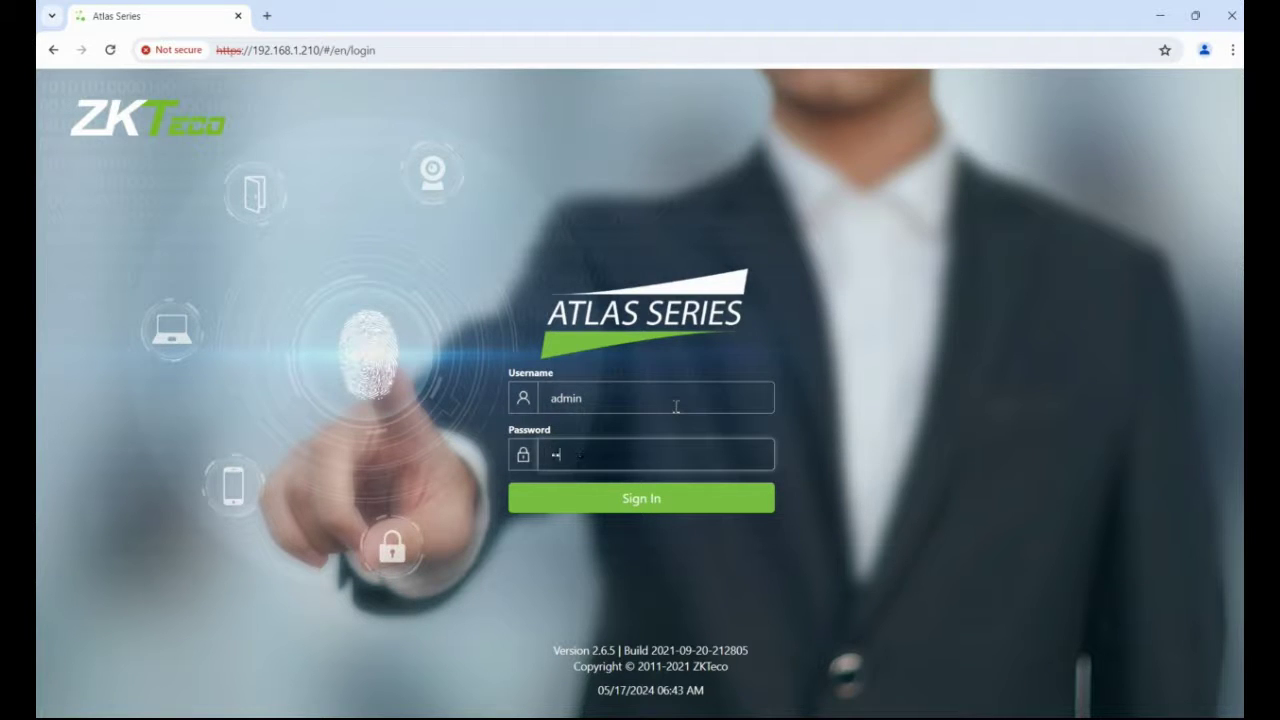
pyautogui.click(658, 508)
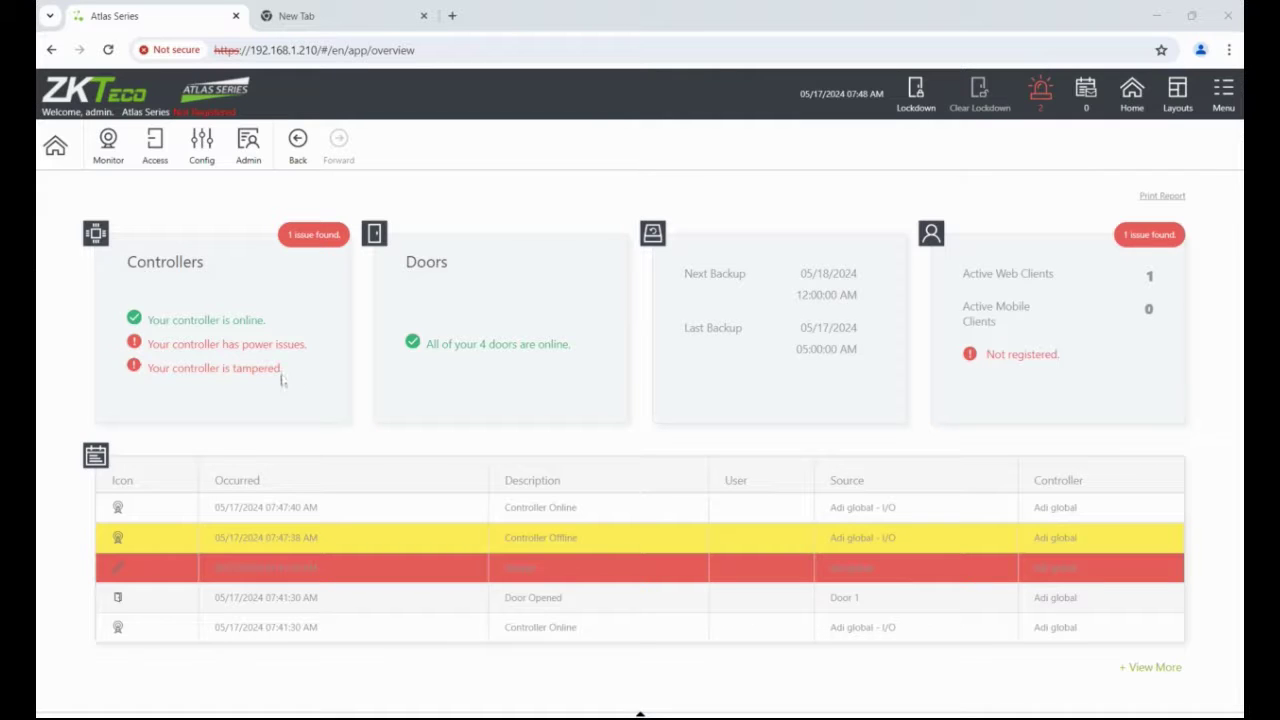
# Disable the Battery Fail, Tamper and AC Fail inputs on the Adi global I/O hardware page.
pyautogui.click(201, 157)
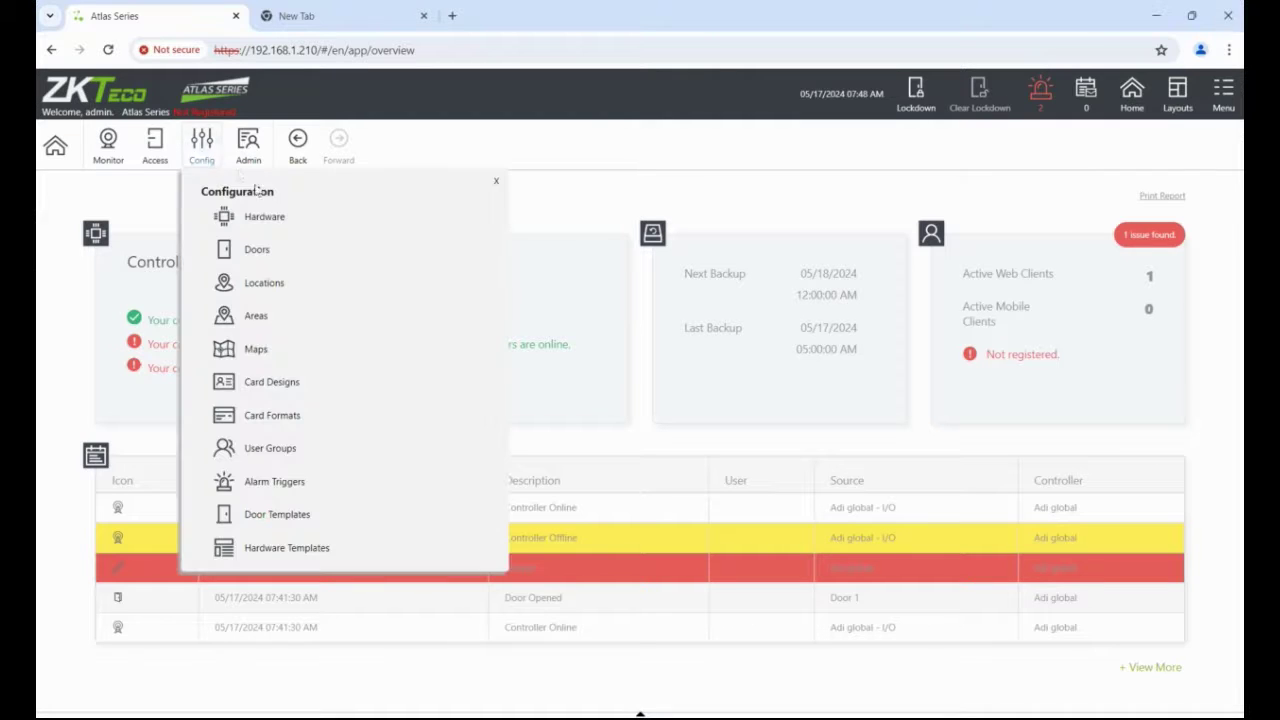
pyautogui.click(266, 217)
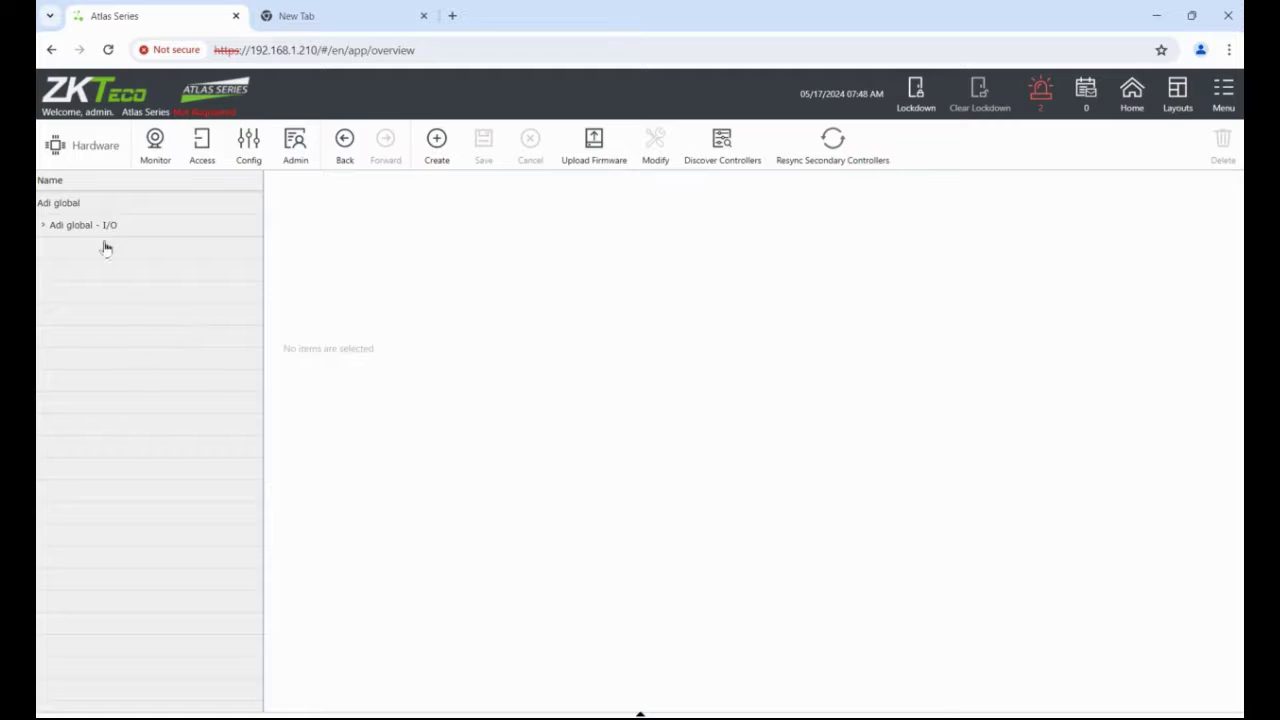
pyautogui.click(83, 230)
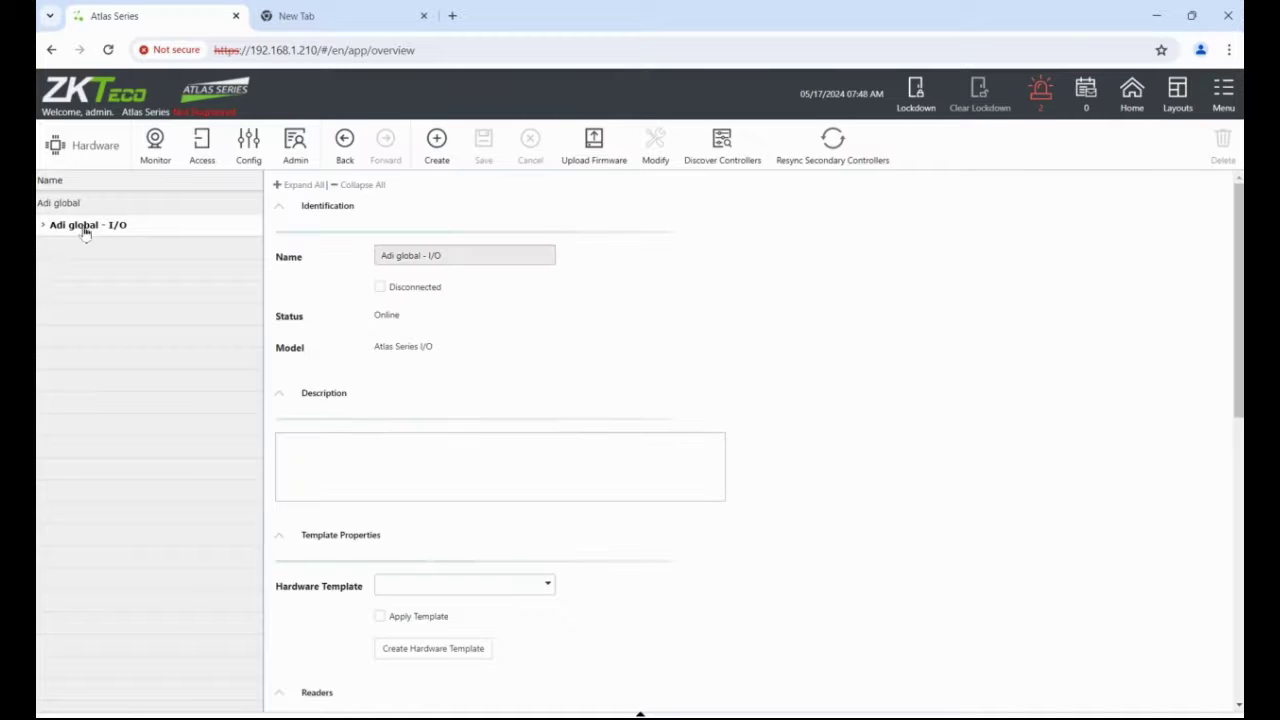
pyautogui.moveTo(1237, 251); pyautogui.dragTo(1237, 517)
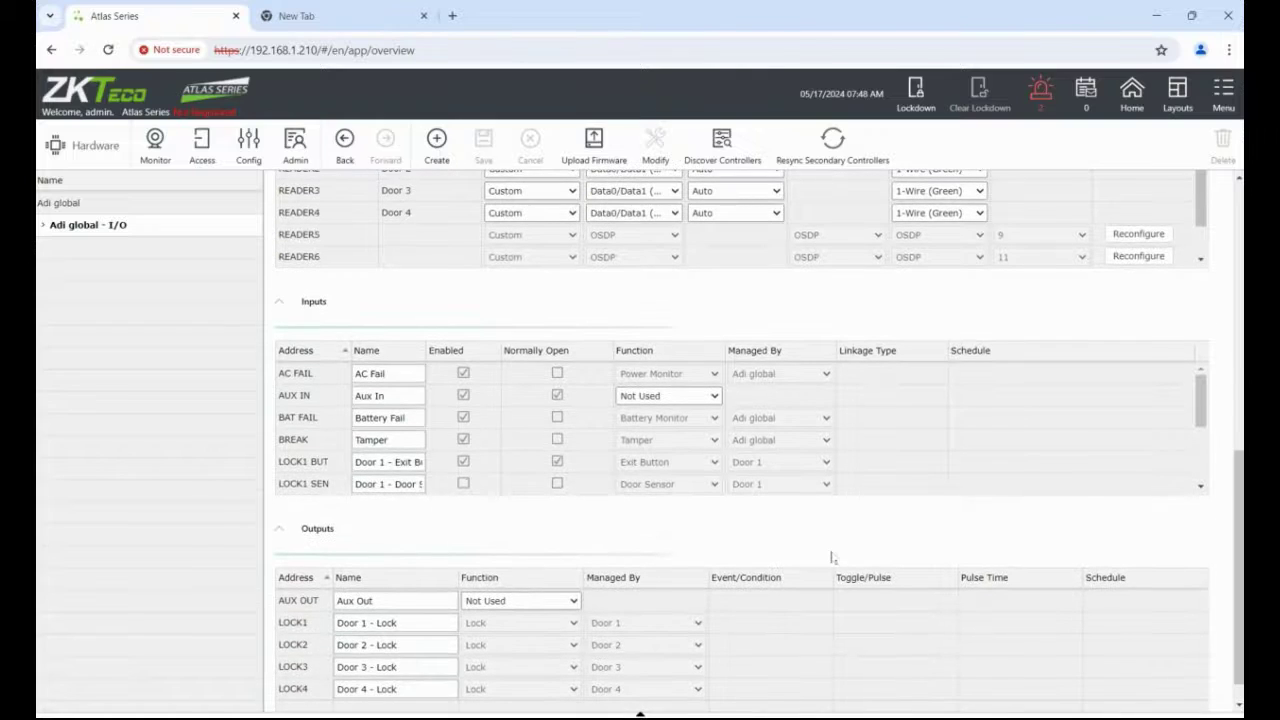
pyautogui.click(463, 419)
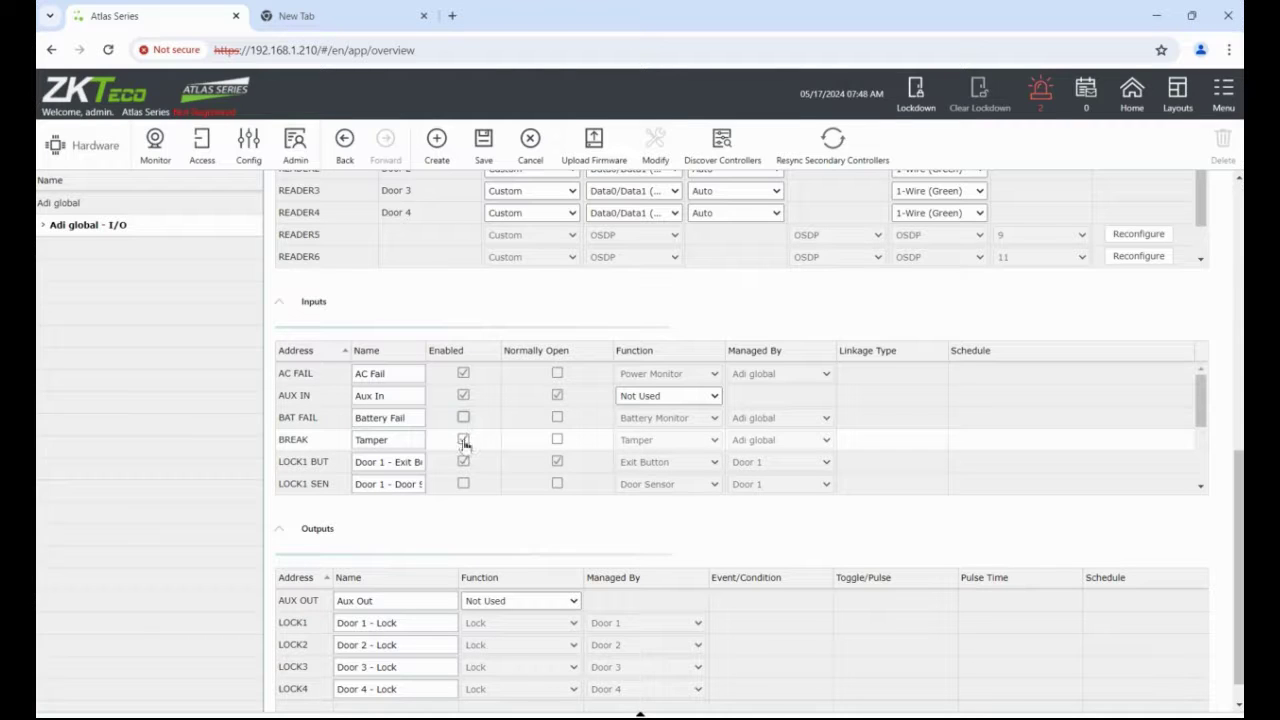
pyautogui.click(463, 440)
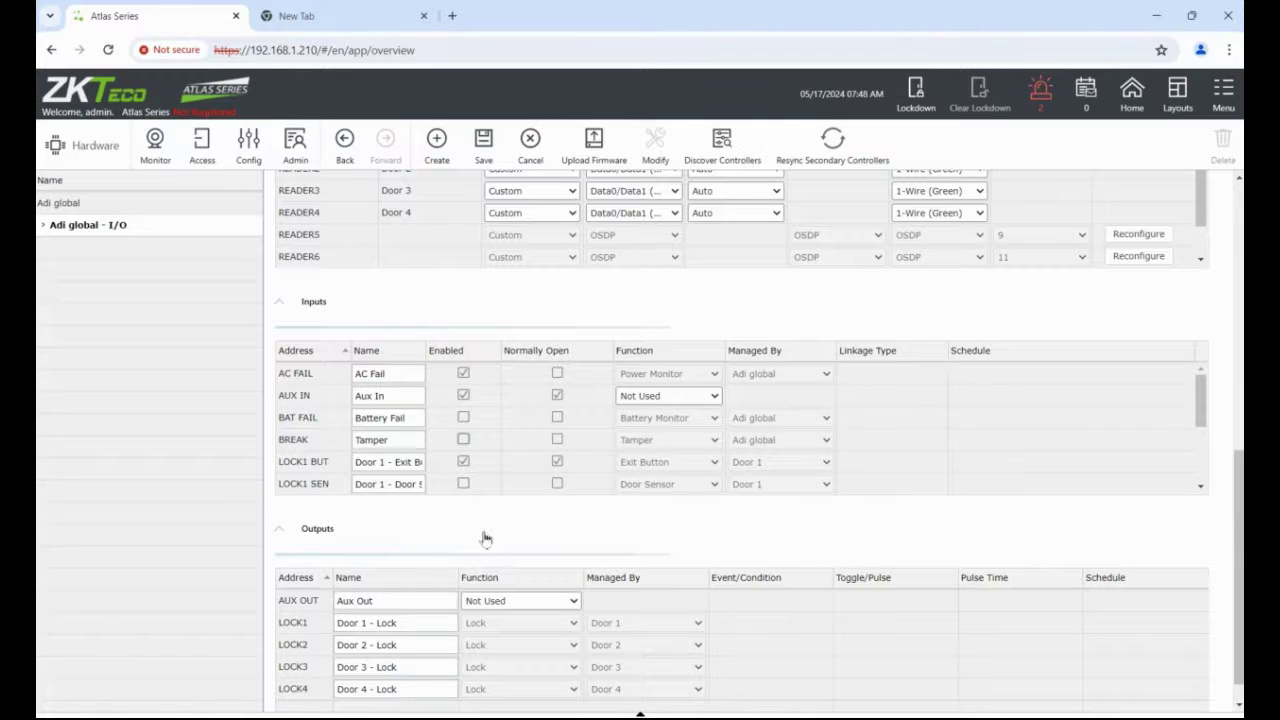
pyautogui.click(463, 374)
# Save the I/O input changes to the controller and go back to the overview dashboard.
pyautogui.click(483, 142)
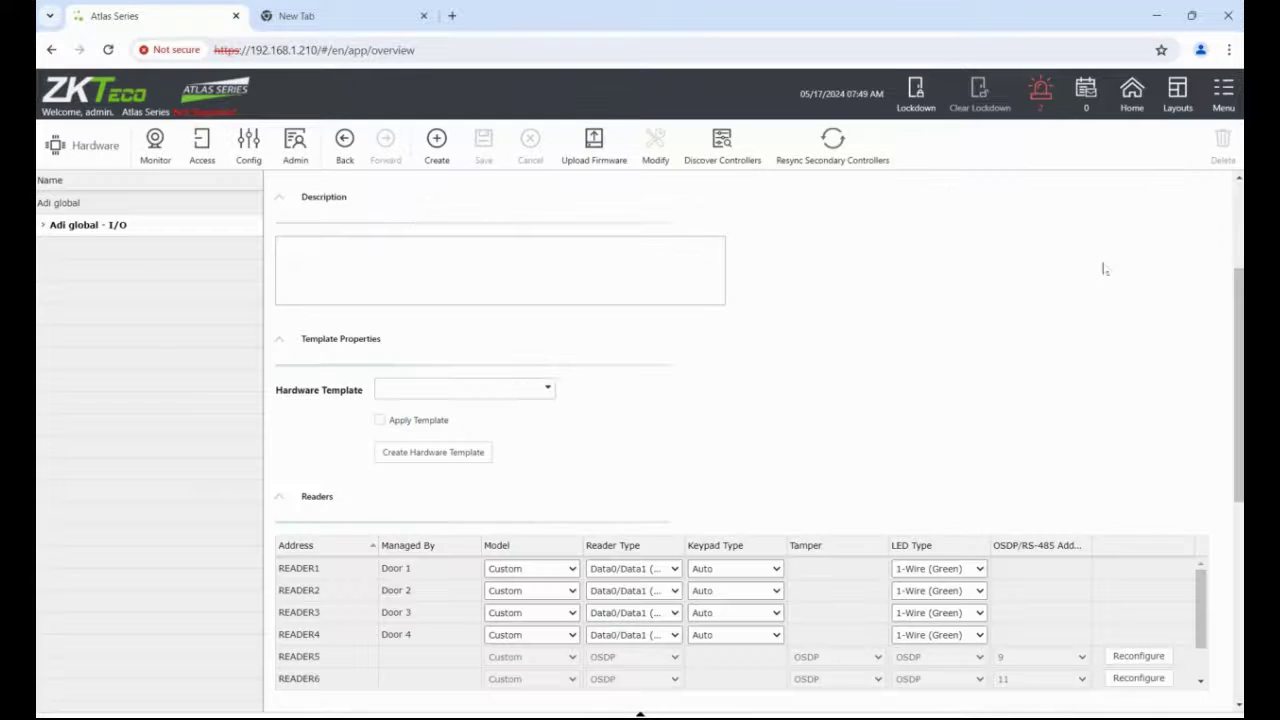
pyautogui.click(1130, 98)
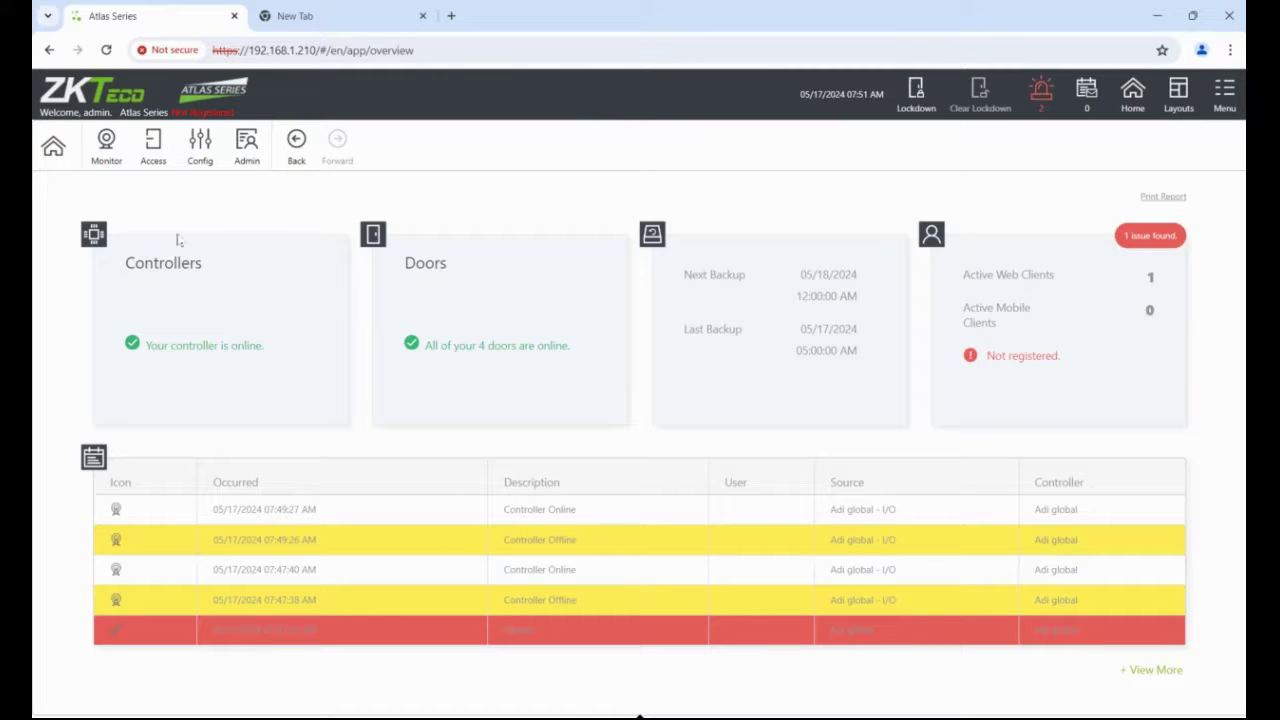
# Create and save access level 'Door' containing Doors 1–4 on 24/7, then return home.
pyautogui.click(153, 143)
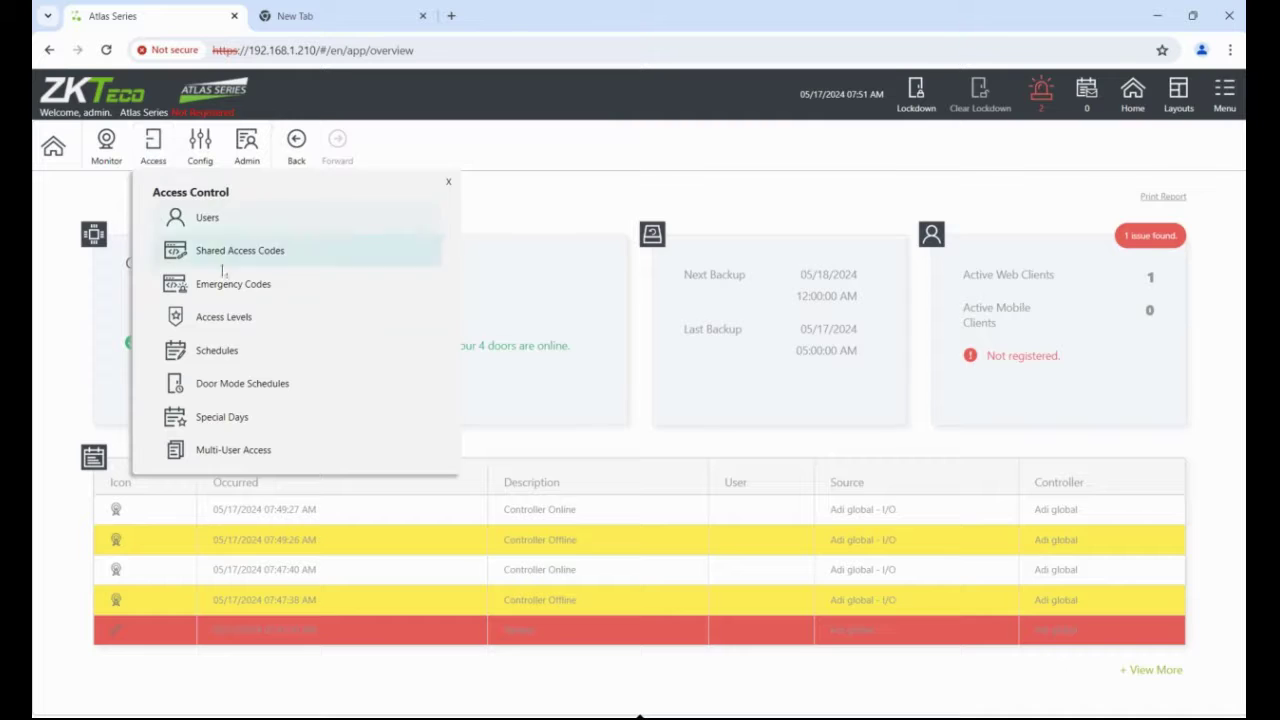
pyautogui.click(218, 318)
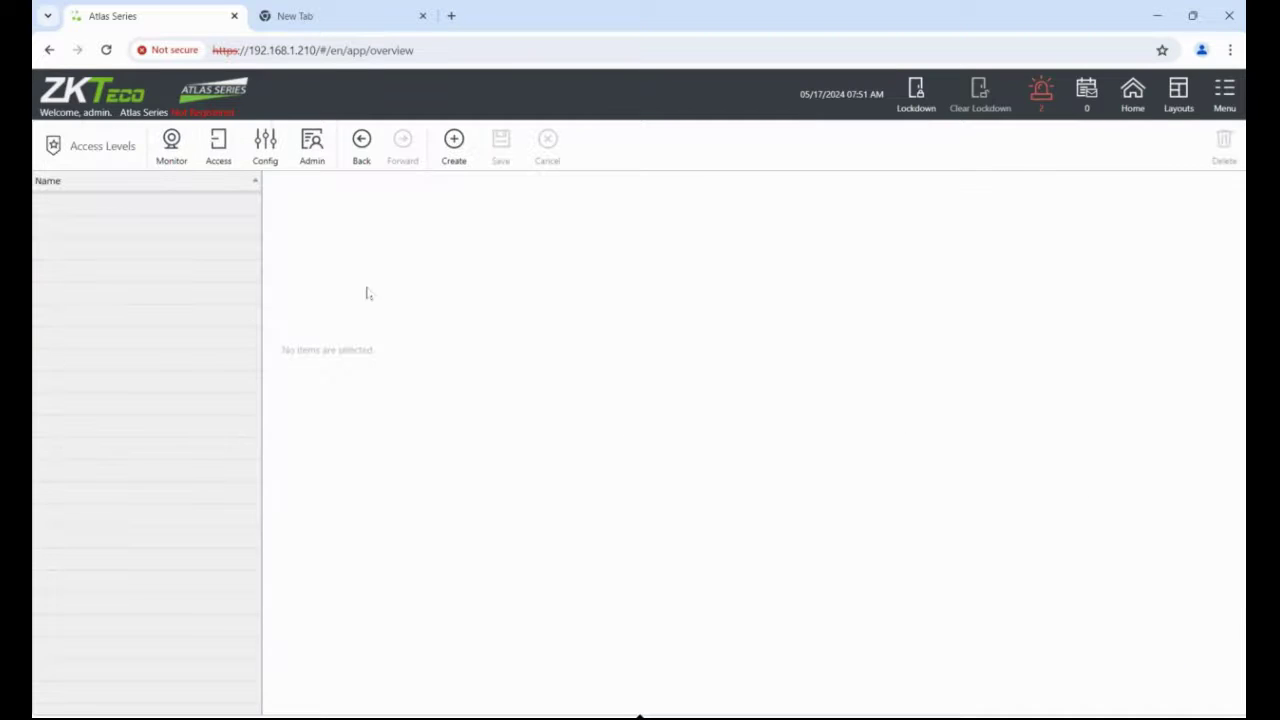
pyautogui.click(455, 145)
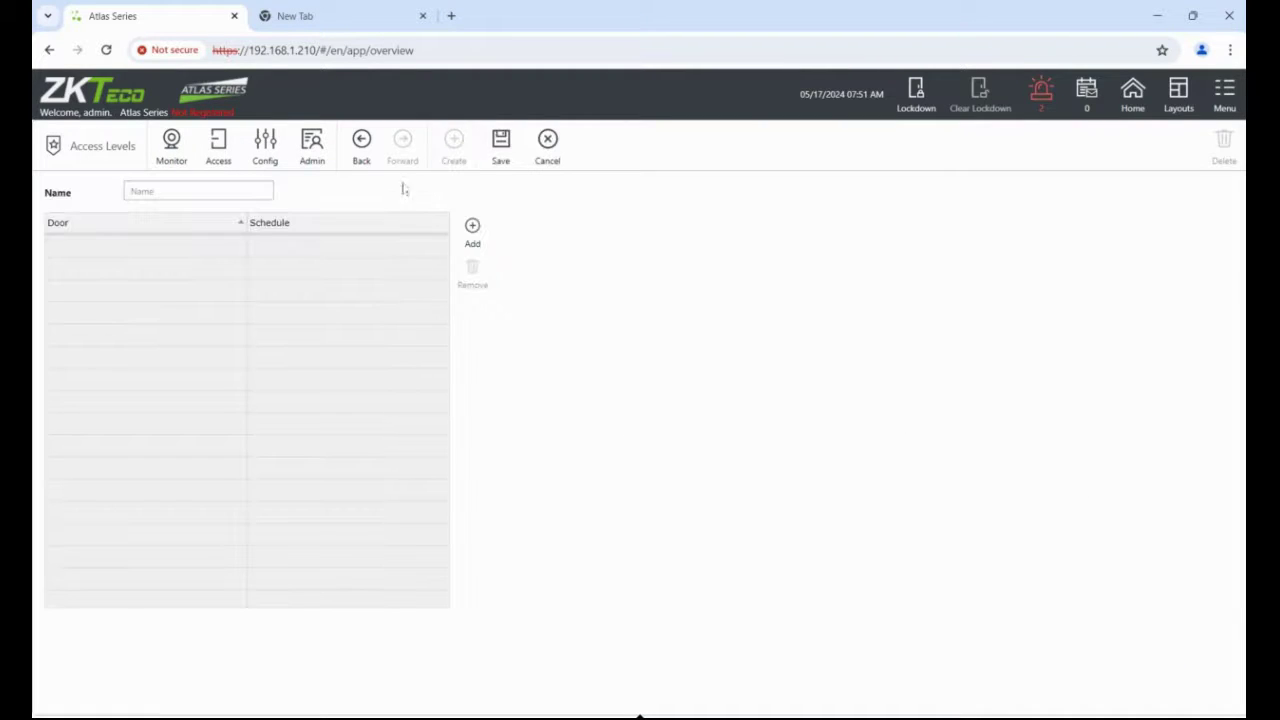
pyautogui.click(245, 190)
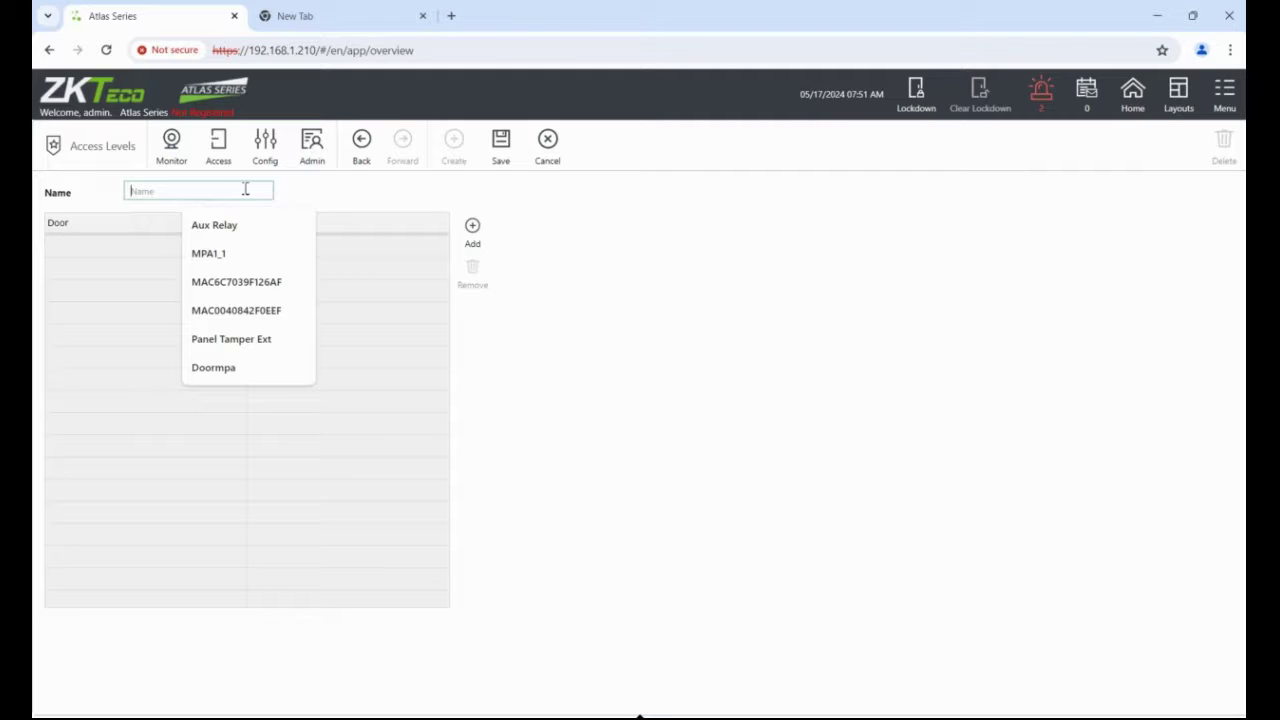
pyautogui.write('Door')
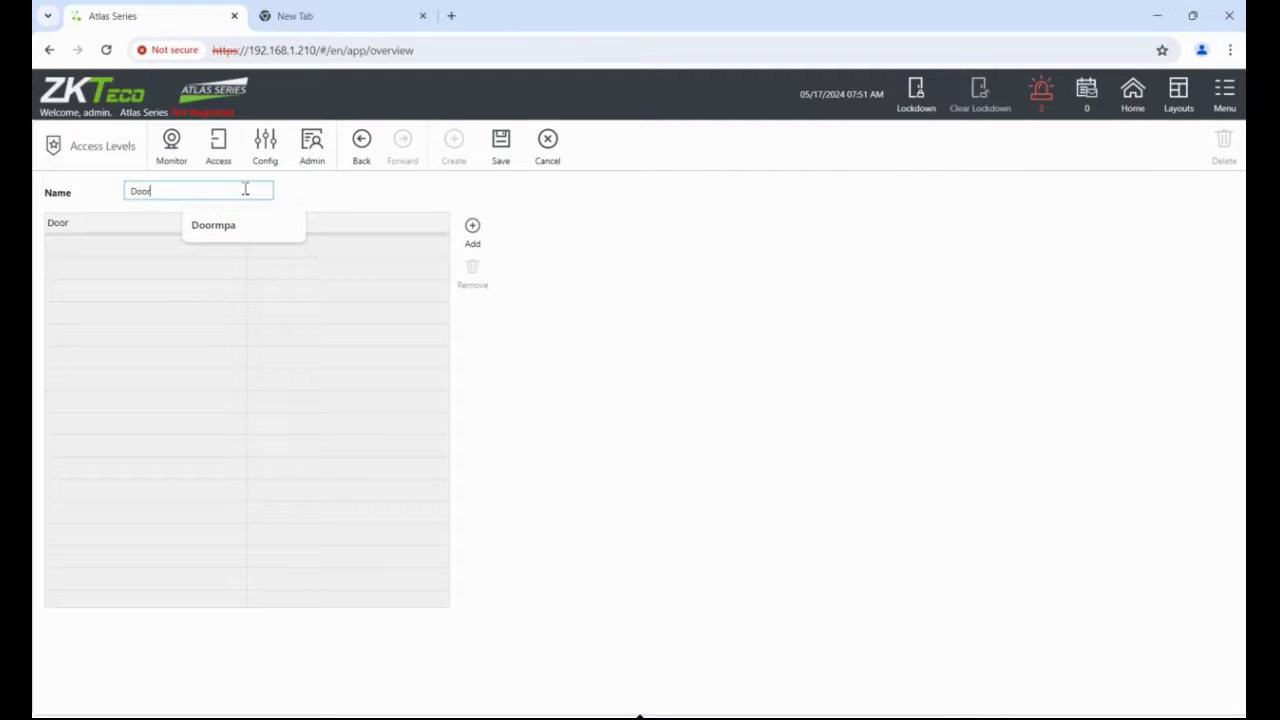
pyautogui.click(472, 226)
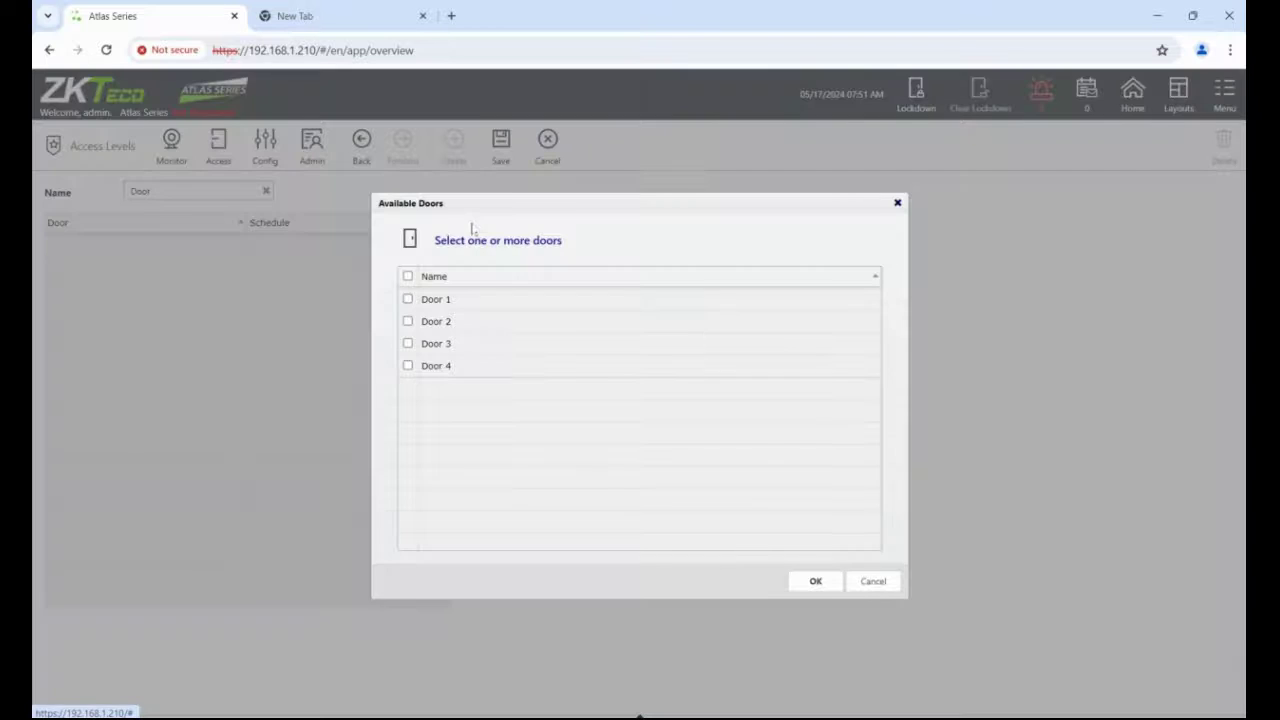
pyautogui.click(408, 277)
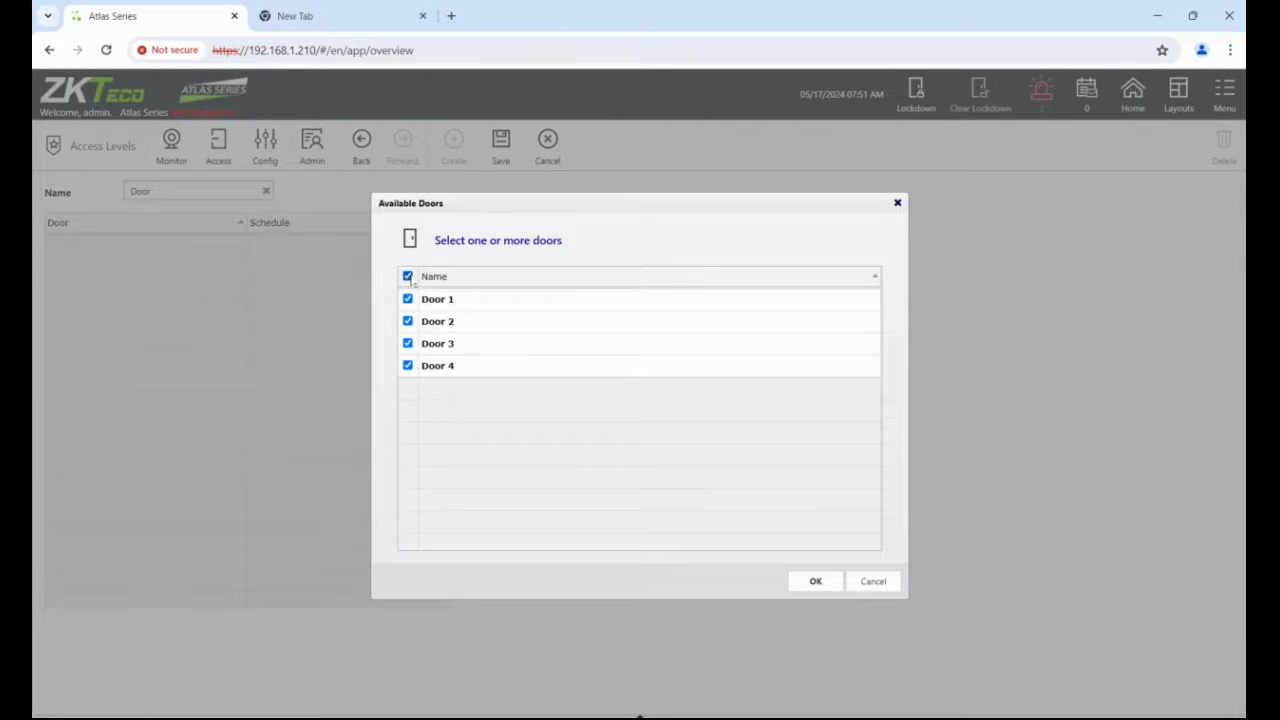
pyautogui.click(815, 582)
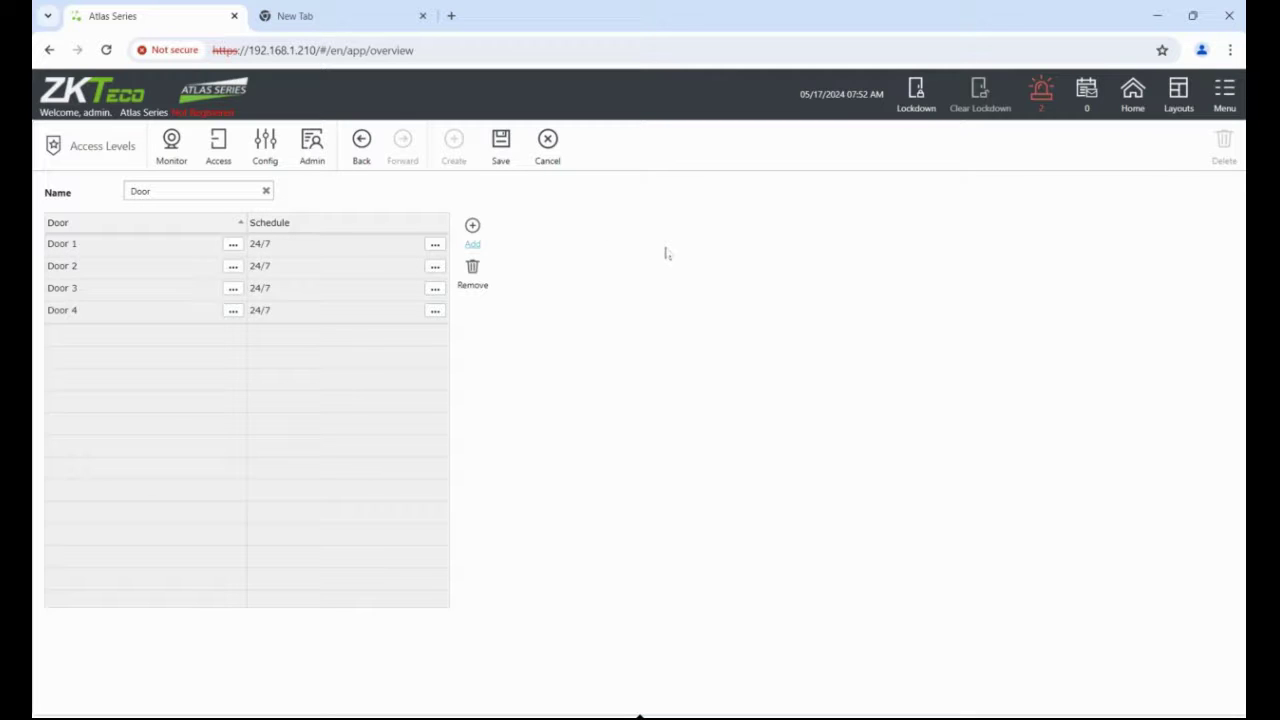
pyautogui.click(506, 152)
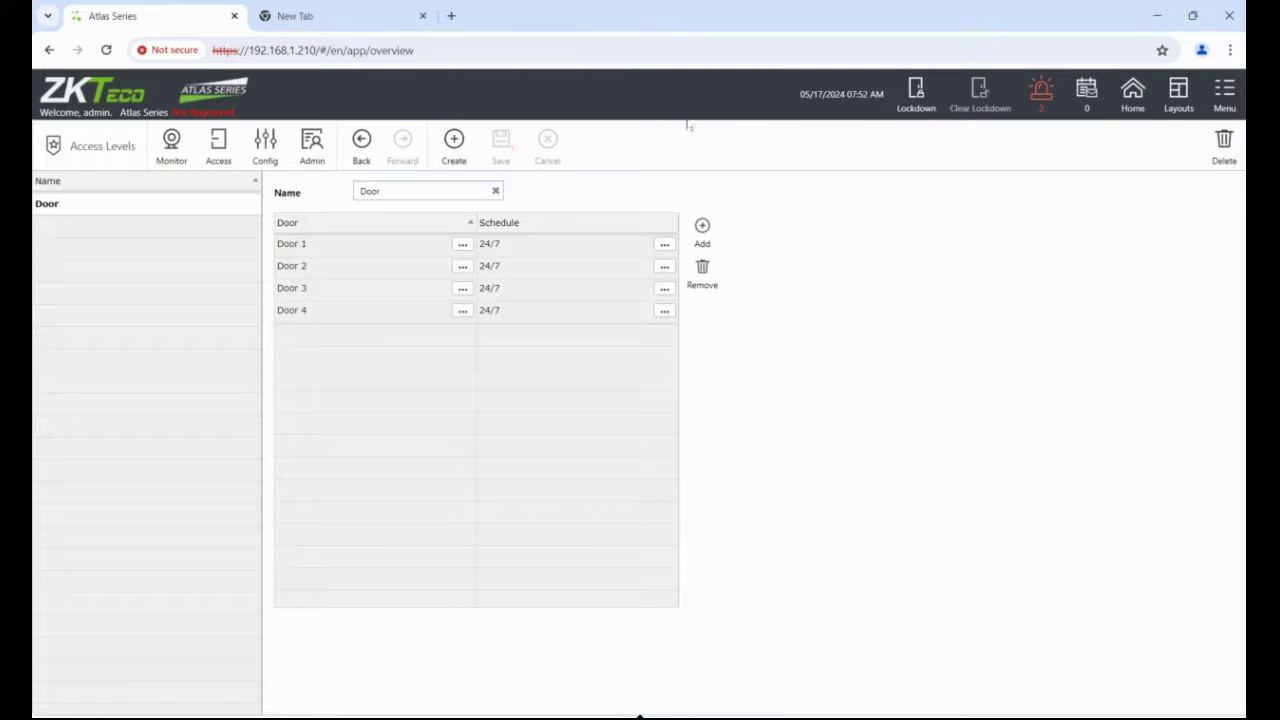
pyautogui.click(1133, 100)
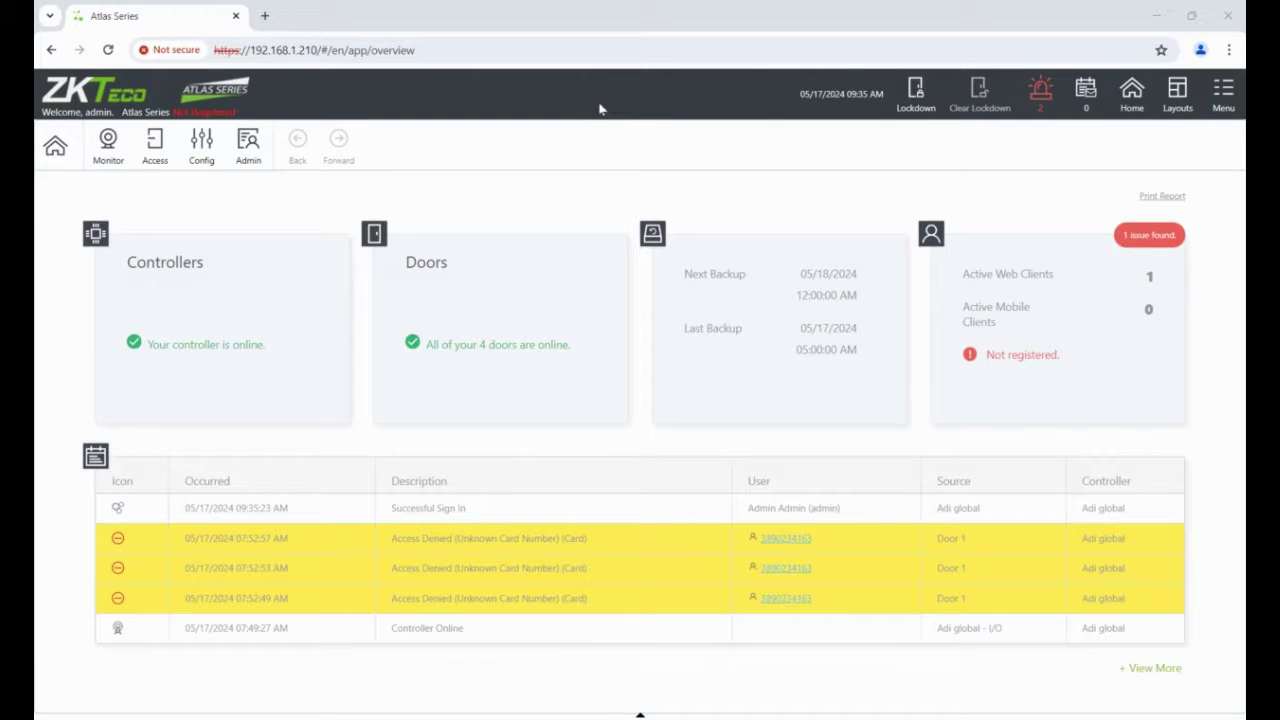
# Turn off automatic network time updates, set server time to the browser's time, and save.
pyautogui.click(250, 145)
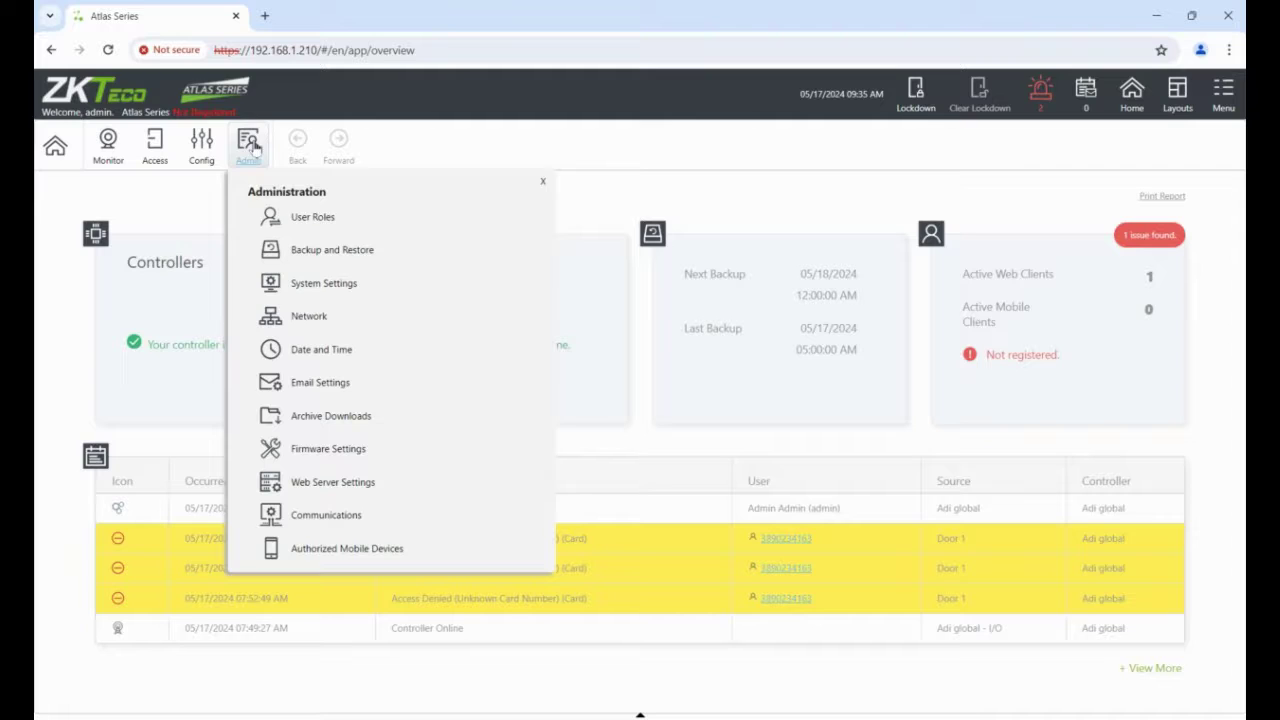
pyautogui.click(329, 349)
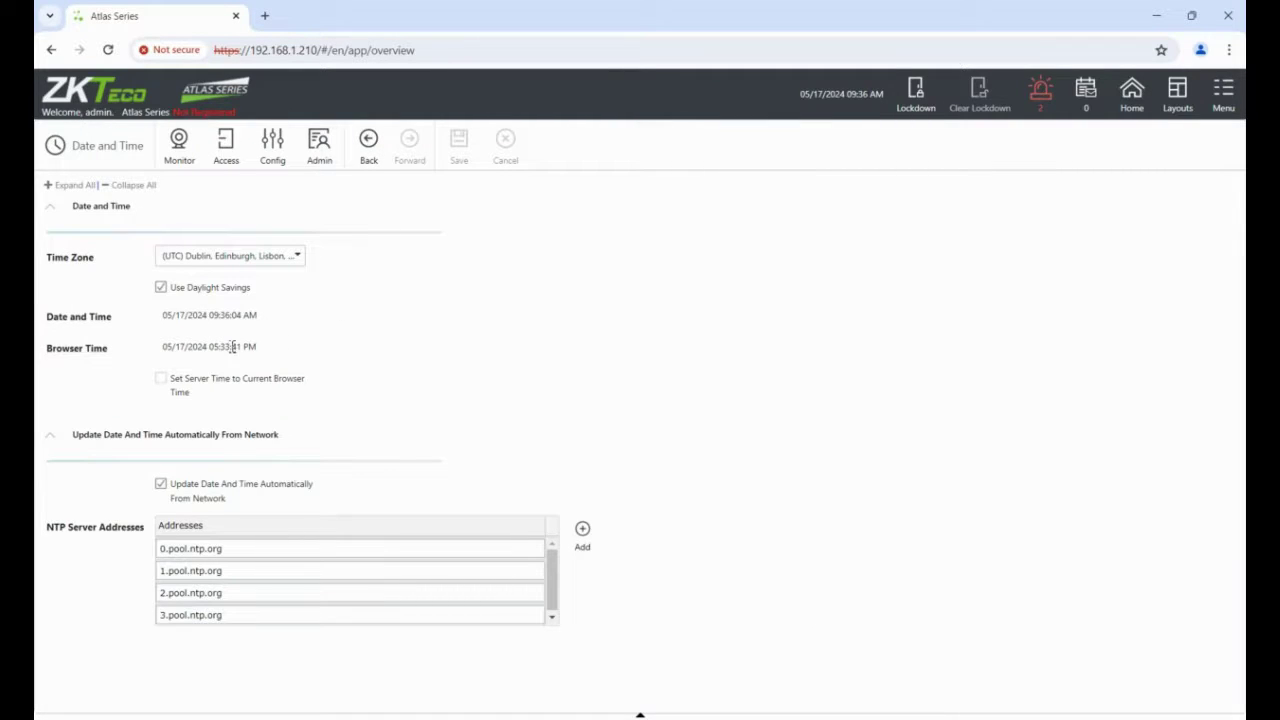
pyautogui.click(161, 484)
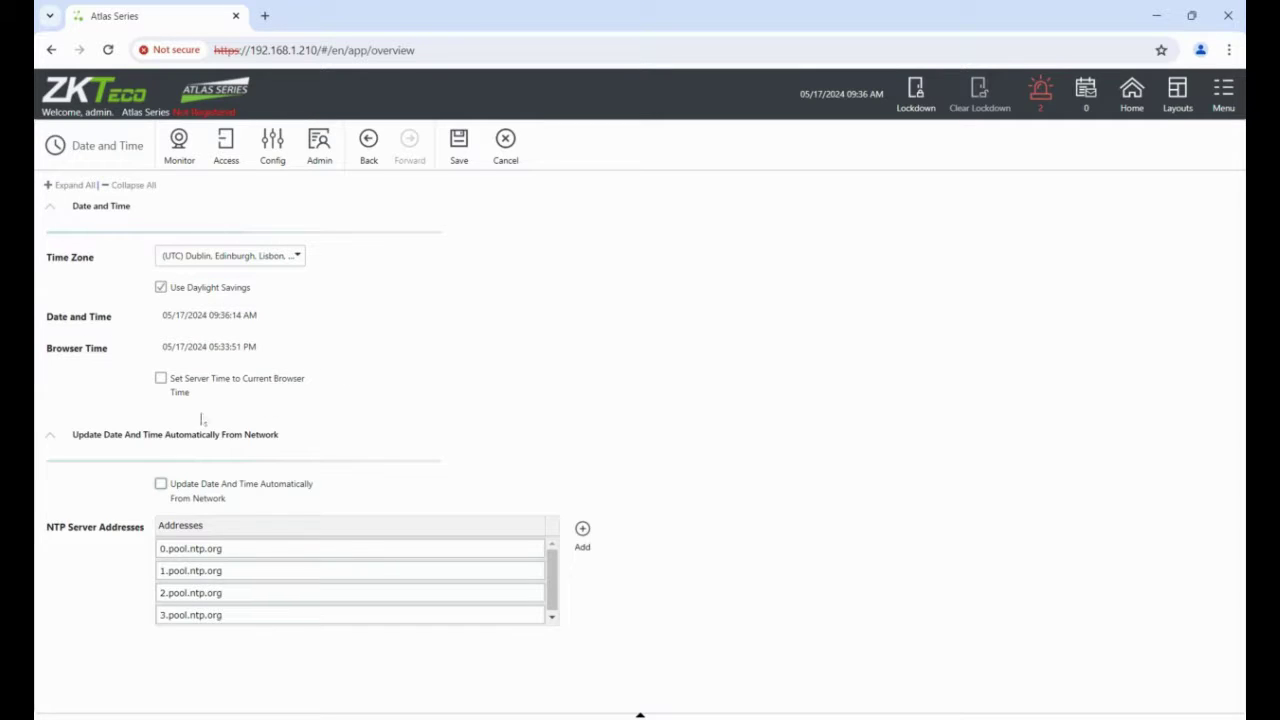
pyautogui.click(161, 378)
pyautogui.click(460, 160)
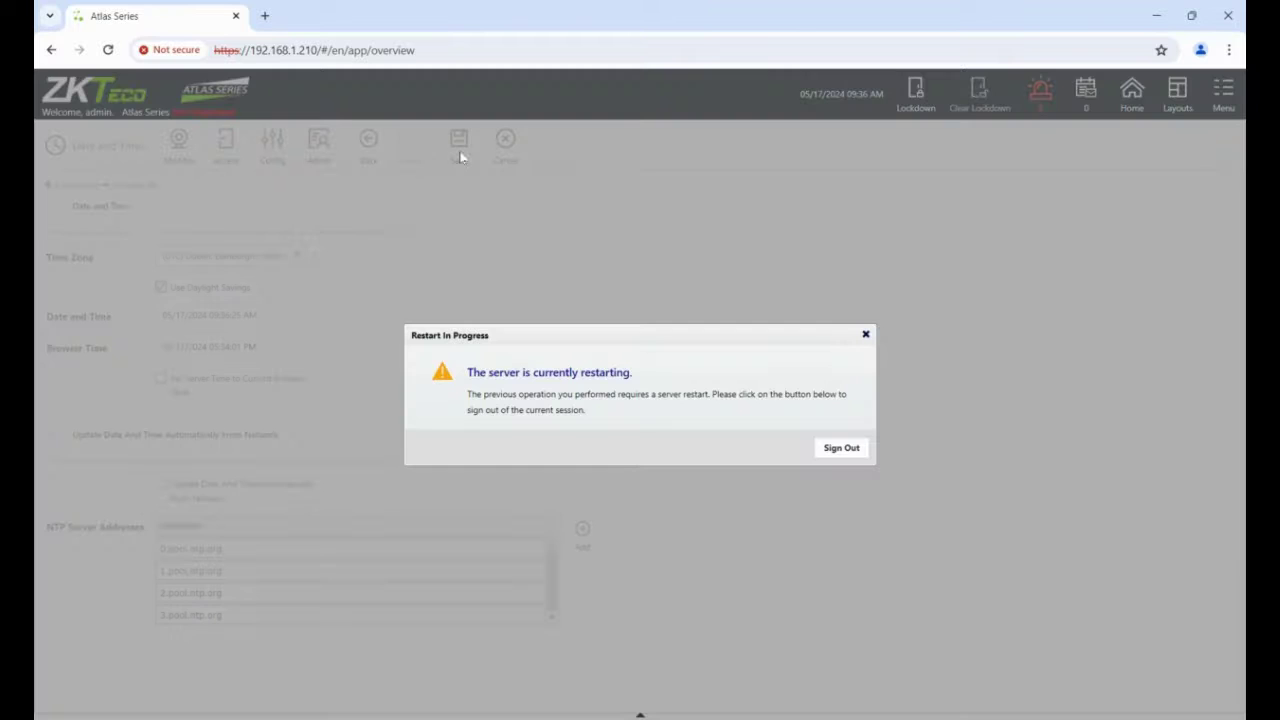
# Sign back in with the administrator username and password.
pyautogui.write('ad')
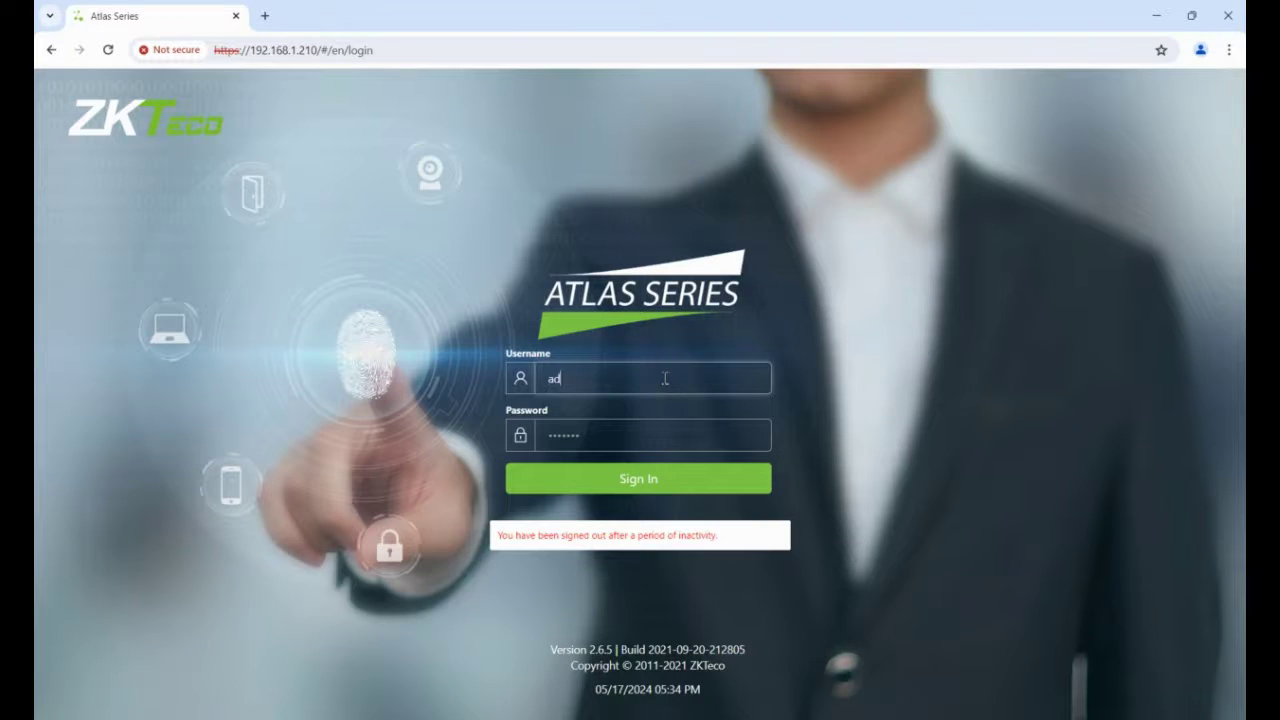
pyautogui.write('min')
pyautogui.press('Tab')
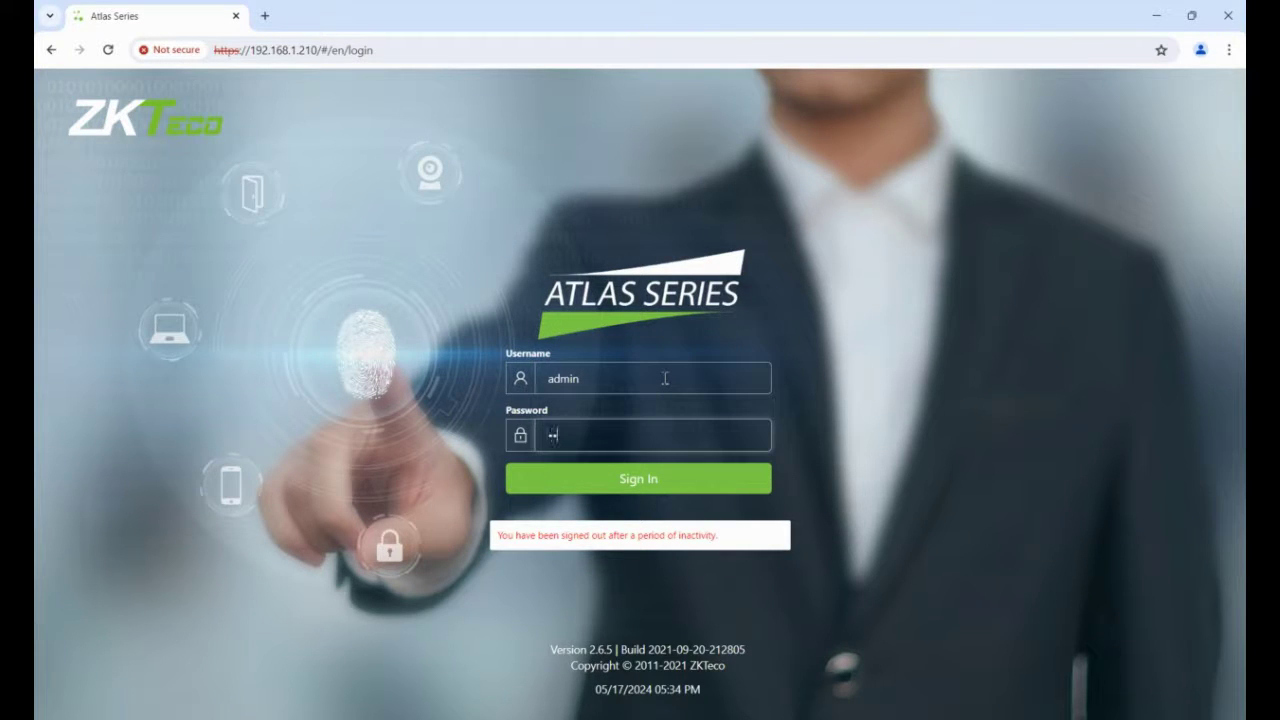
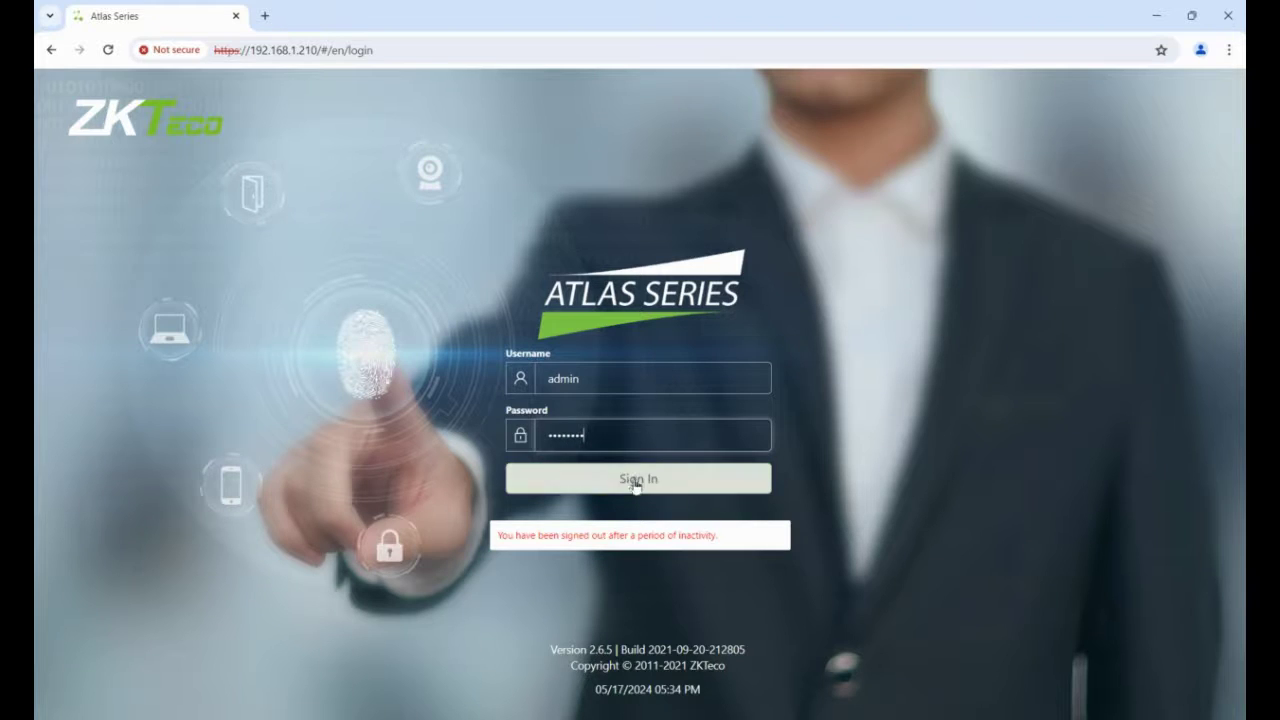
pyautogui.click(630, 487)
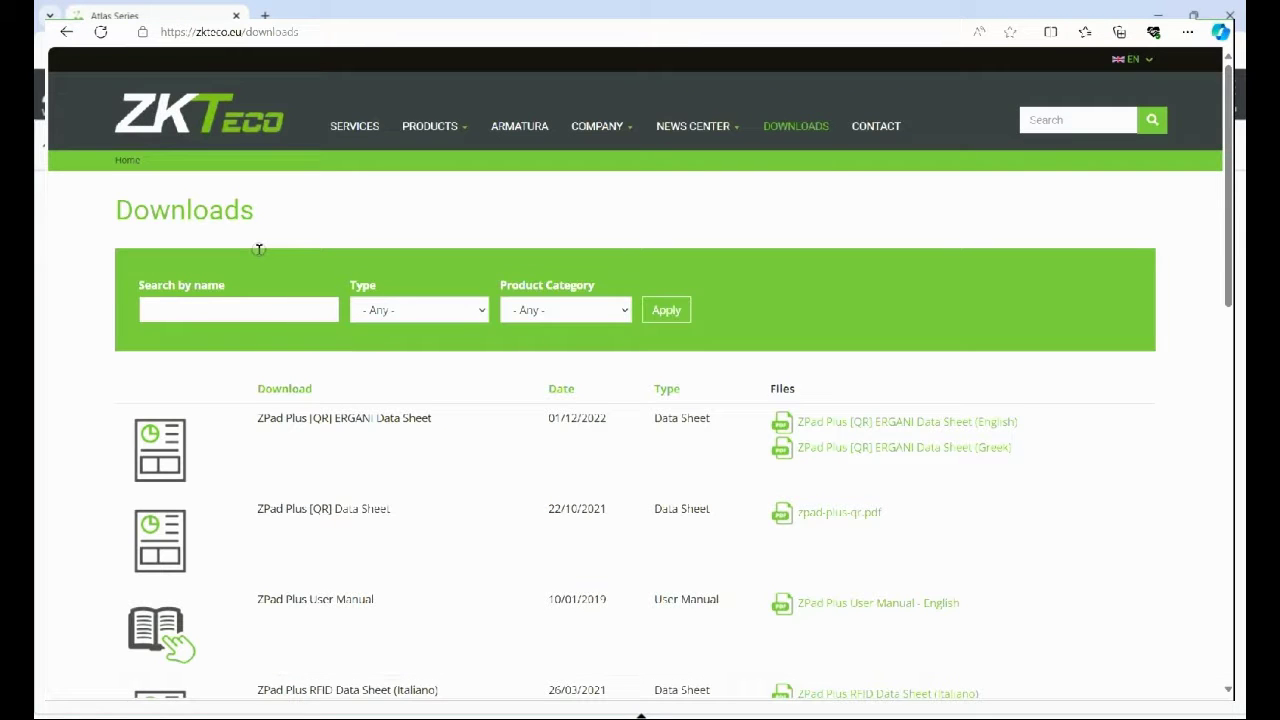
# Search the Downloads list by name for 'qr600'.
pyautogui.write('qr600')
pyautogui.press('Return')
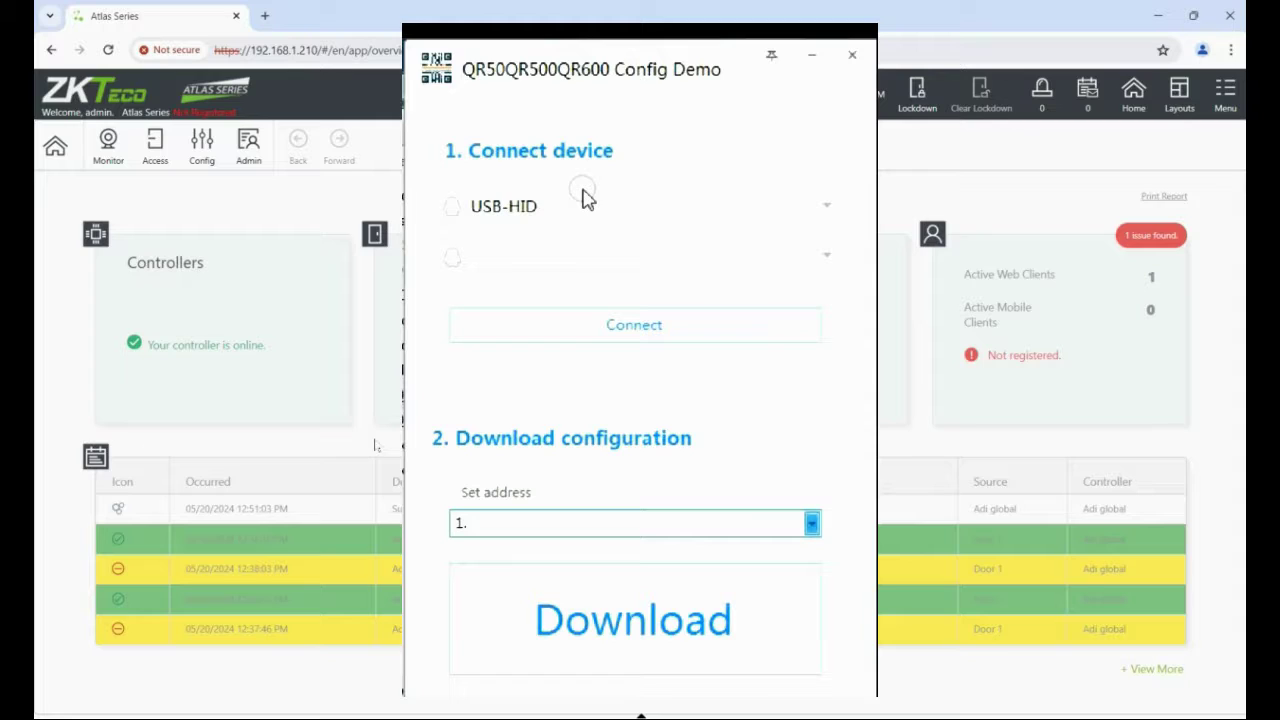
# Connect to the QR600 reader over USB-HID and enter the advanced Function Selection settings.
pyautogui.click(582, 336)
pyautogui.click(597, 325)
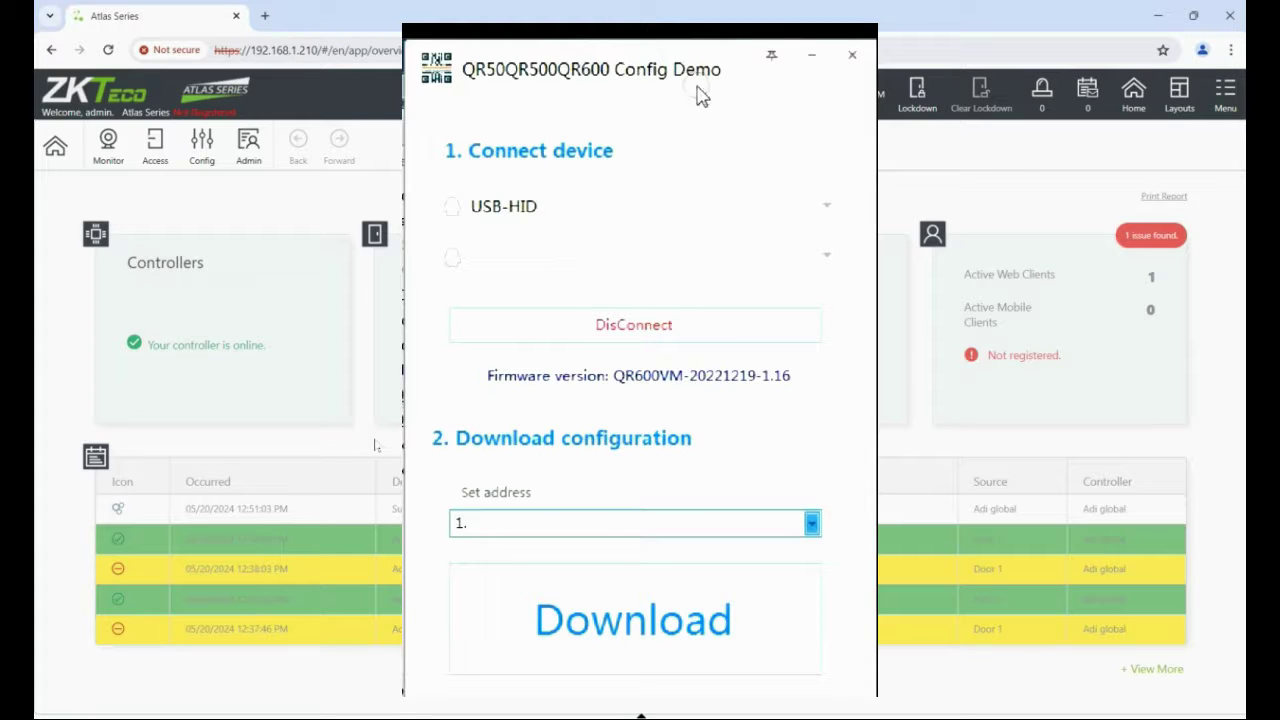
pyautogui.click(770, 60)
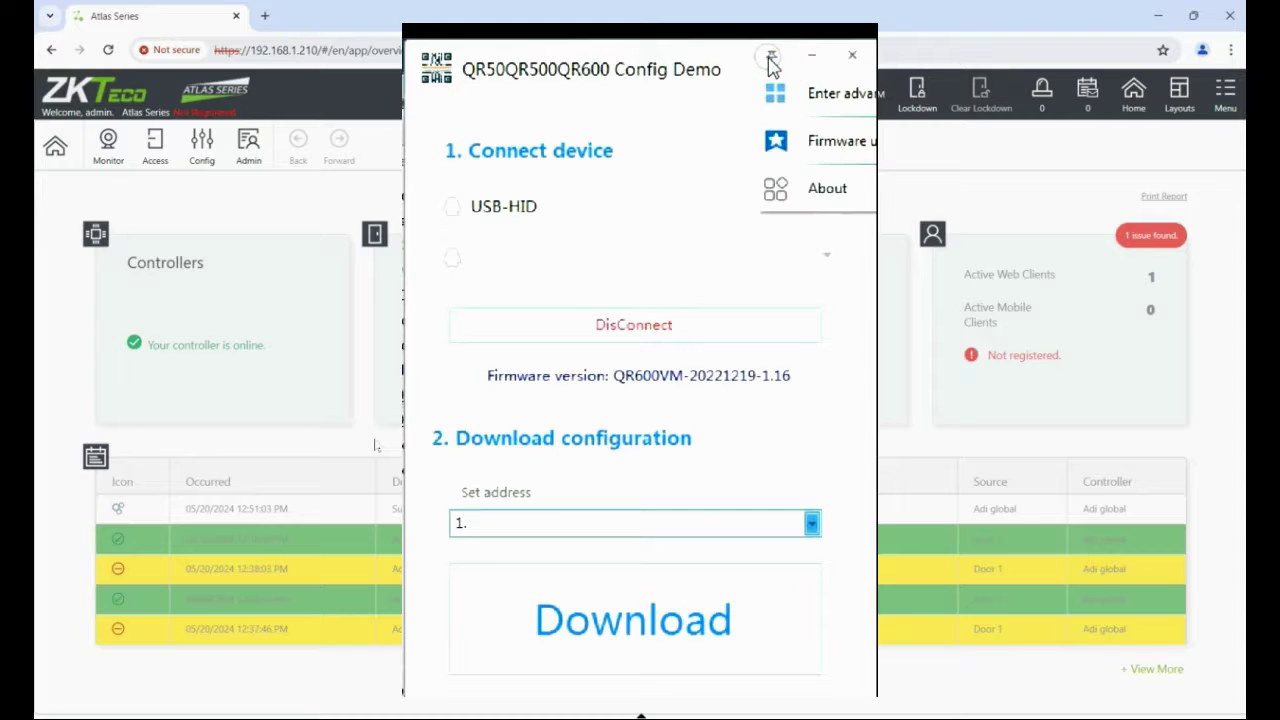
pyautogui.click(822, 105)
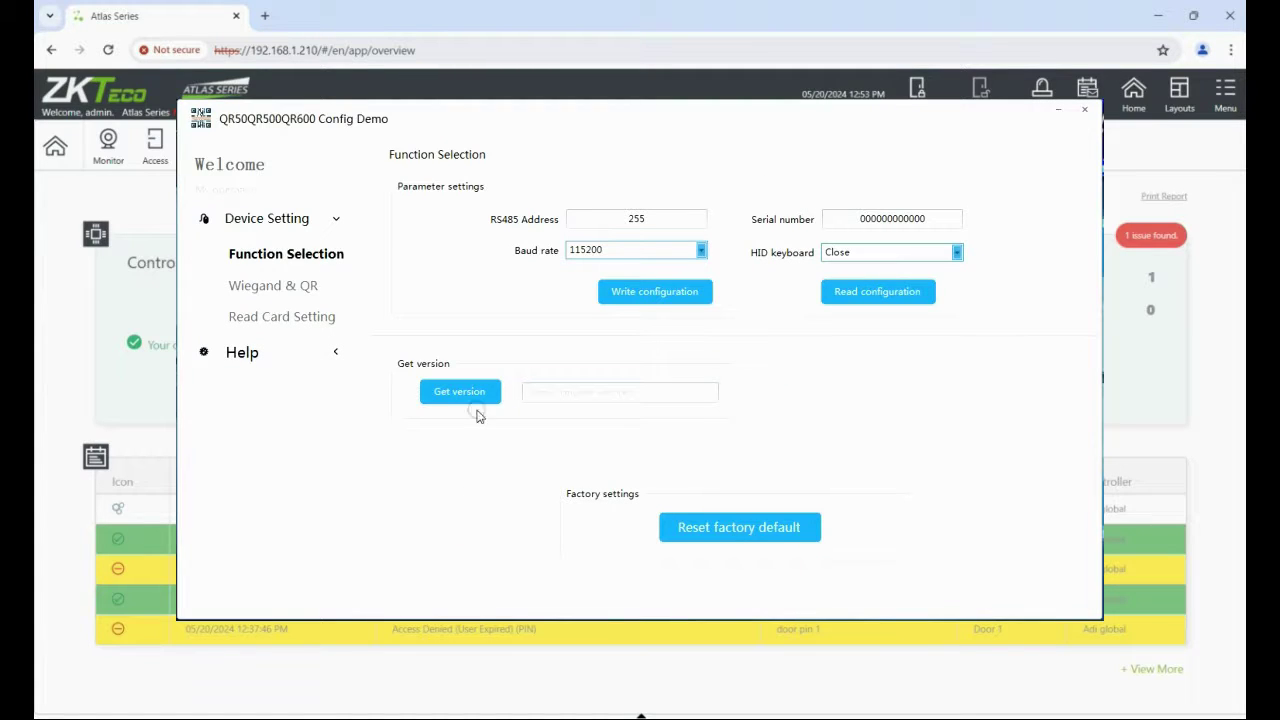
# Write Wiegand mode WG66 from the Wiegand & QR settings to the reader and leave the tool.
pyautogui.click(280, 287)
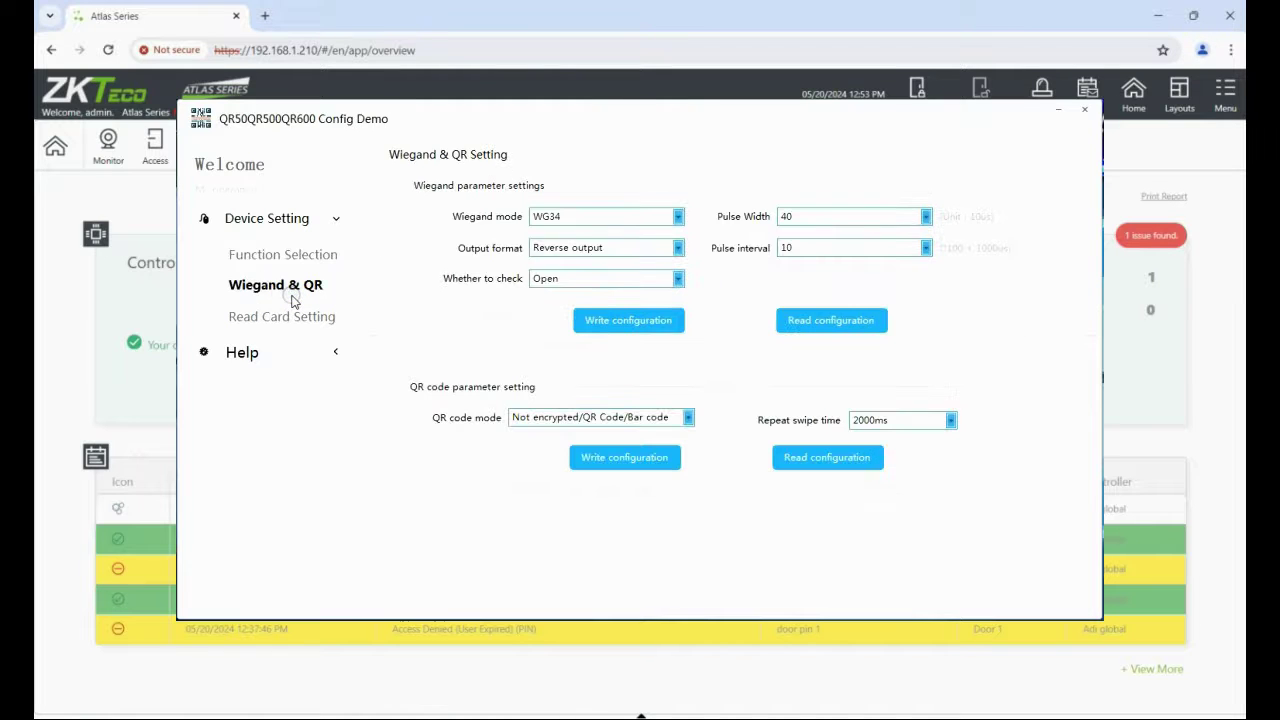
pyautogui.click(636, 216)
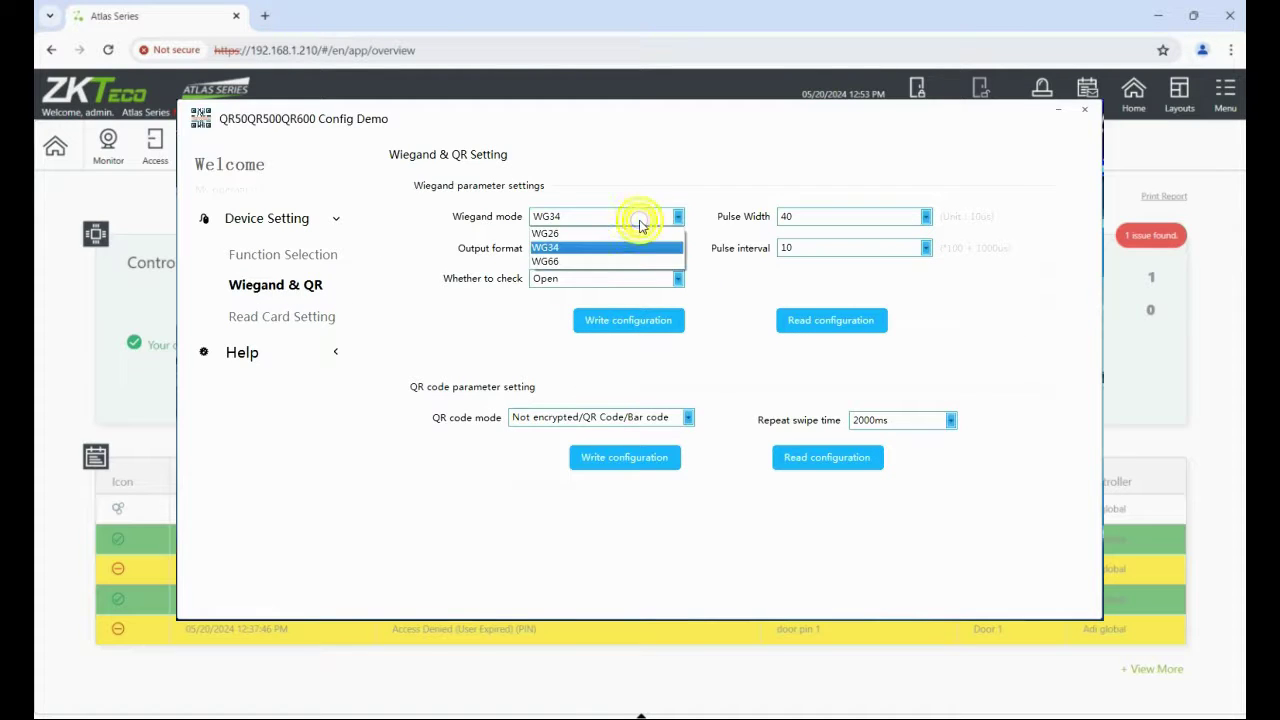
pyautogui.click(612, 261)
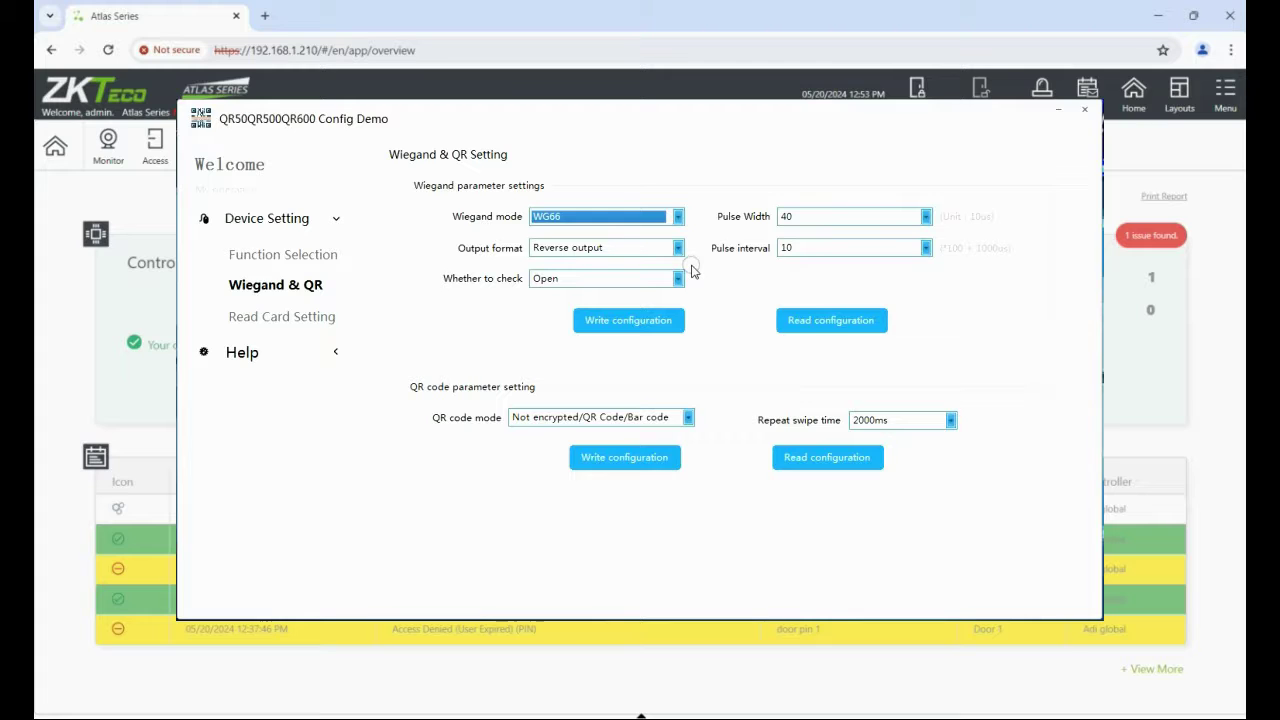
pyautogui.click(640, 322)
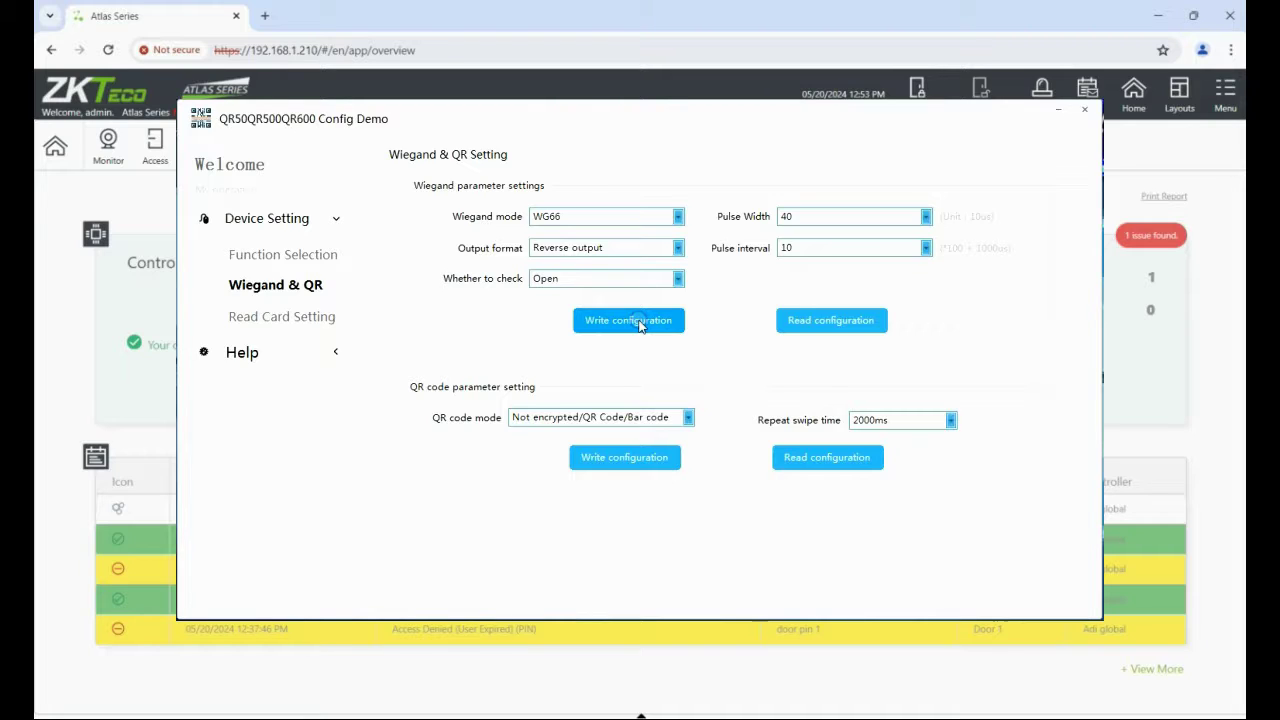
pyautogui.hotkey('alt', 'Tab')
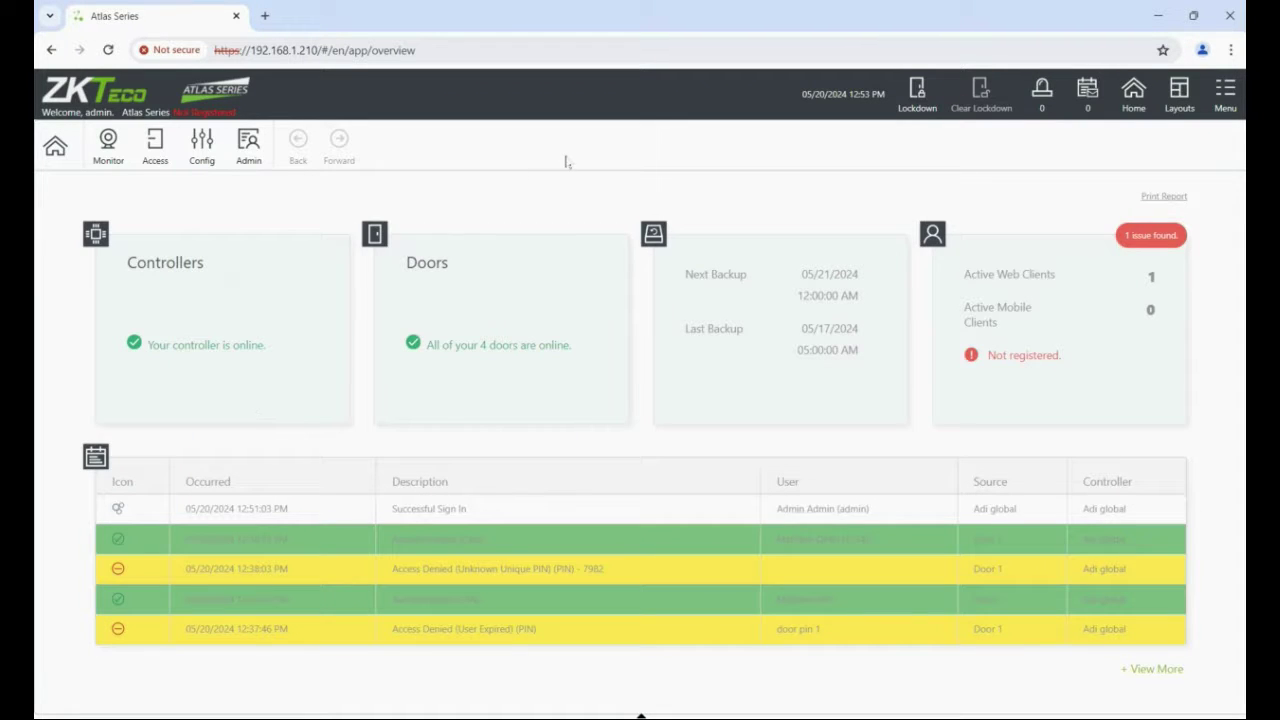
# Create a new user with first name 'qr' and last name 'code 1'.
pyautogui.click(163, 155)
pyautogui.click(201, 218)
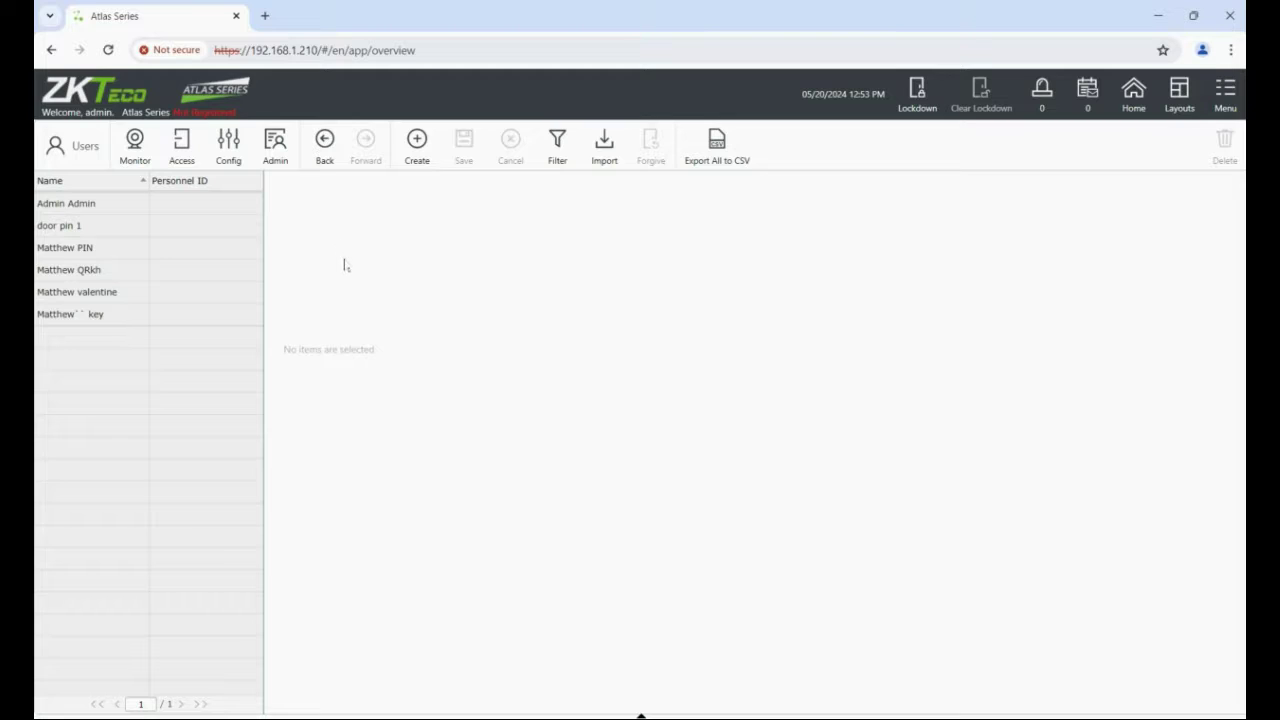
pyautogui.click(420, 150)
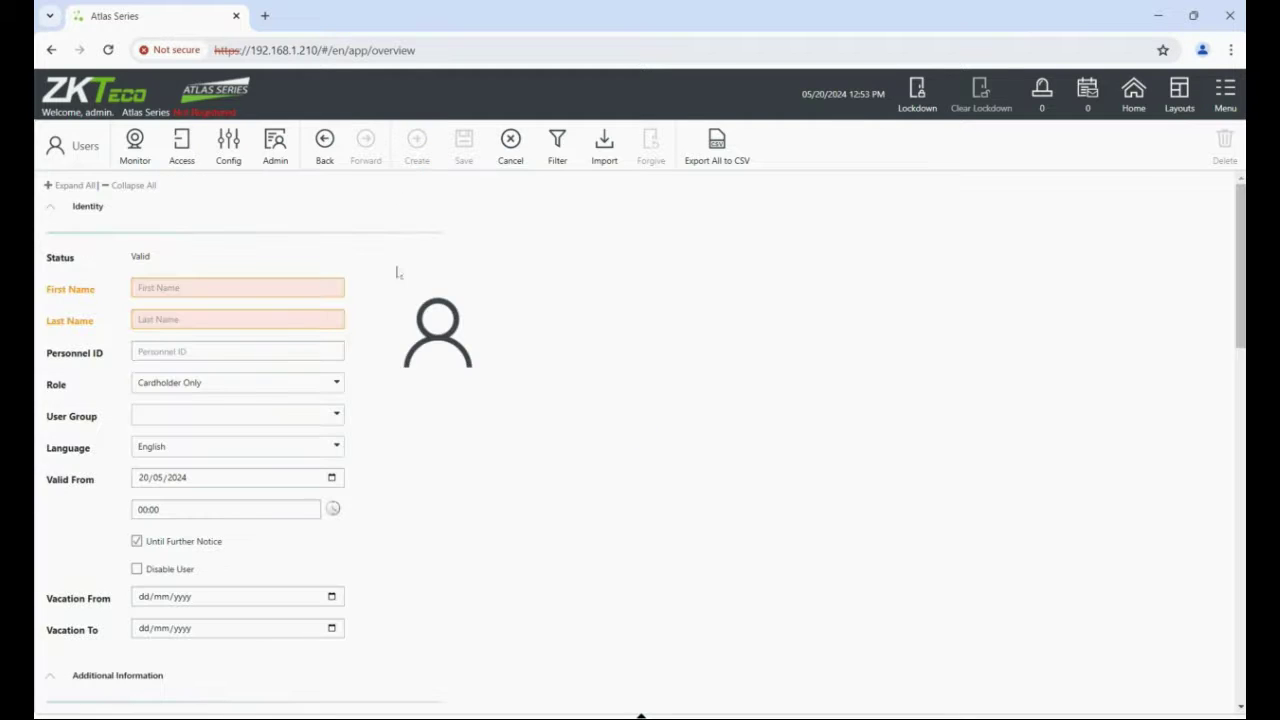
pyautogui.click(269, 288)
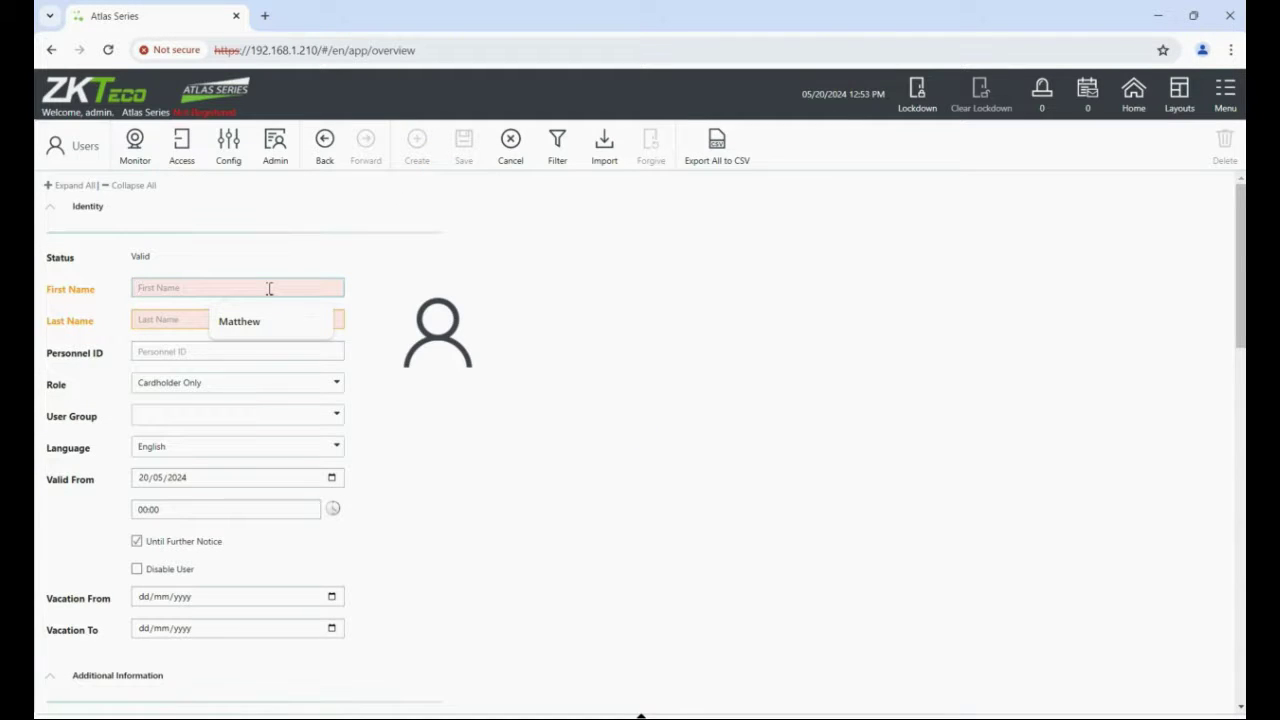
pyautogui.write('qr')
pyautogui.press('Tab')
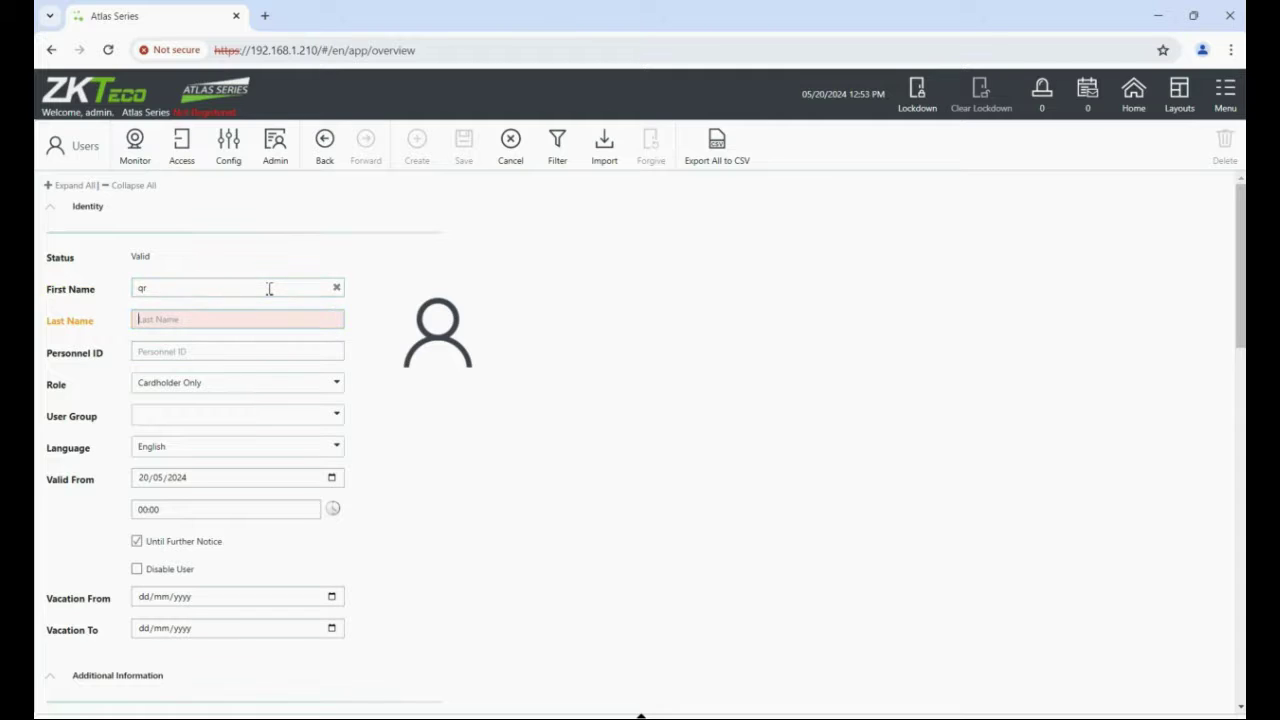
pyautogui.write('code')
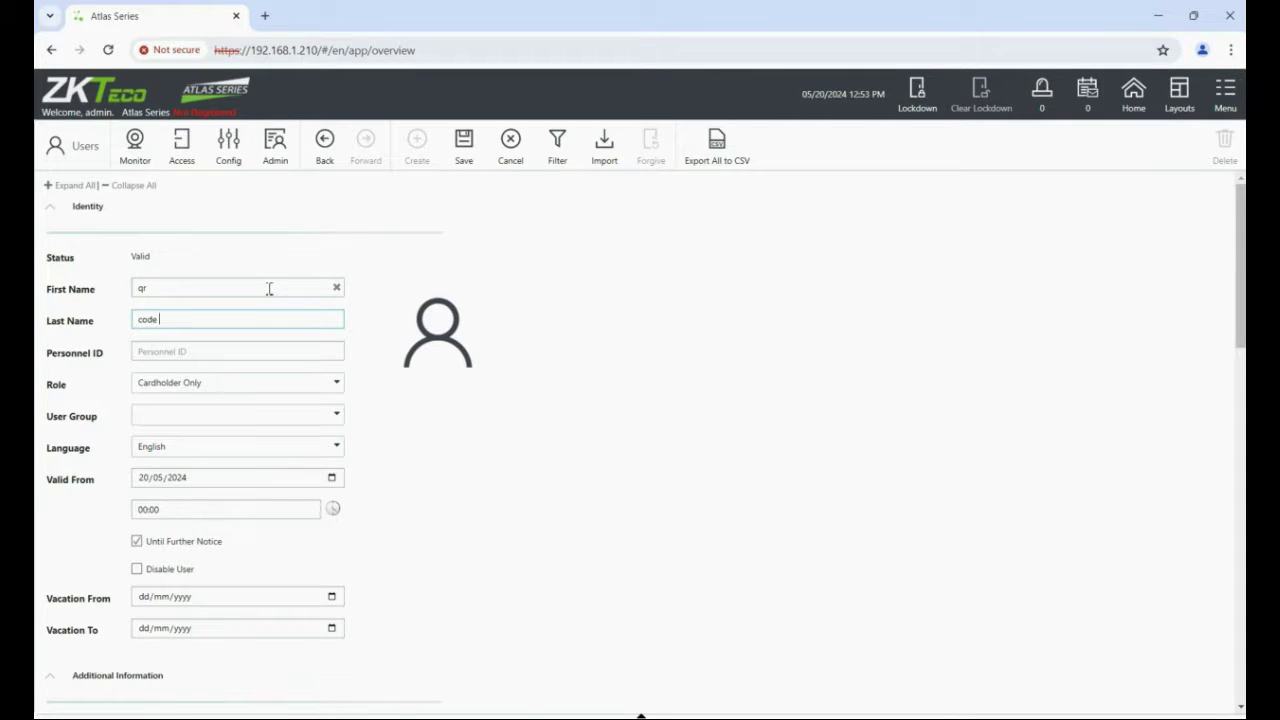
pyautogui.write('1')
# Bring up the Available Access Levels list for the new user.
pyautogui.scroll(-3, 1240, 291)
pyautogui.scroll(-2, 640, 440)
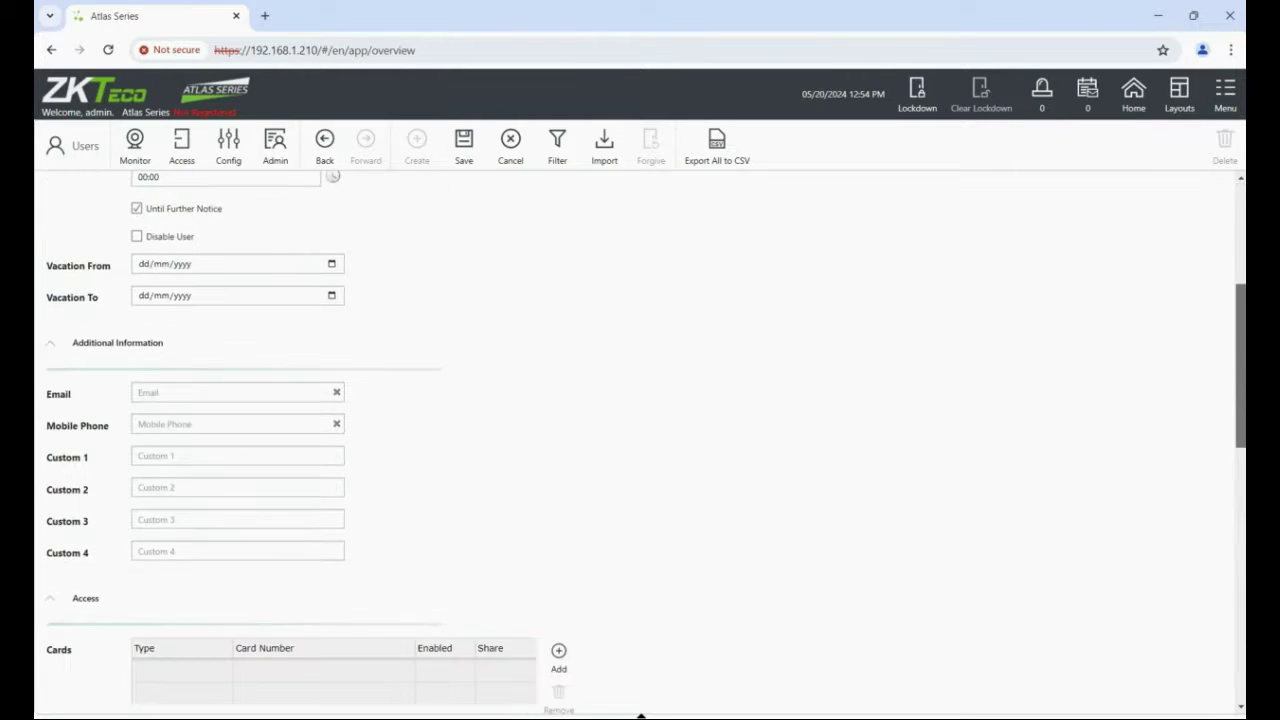
pyautogui.scroll(1, 640, 440)
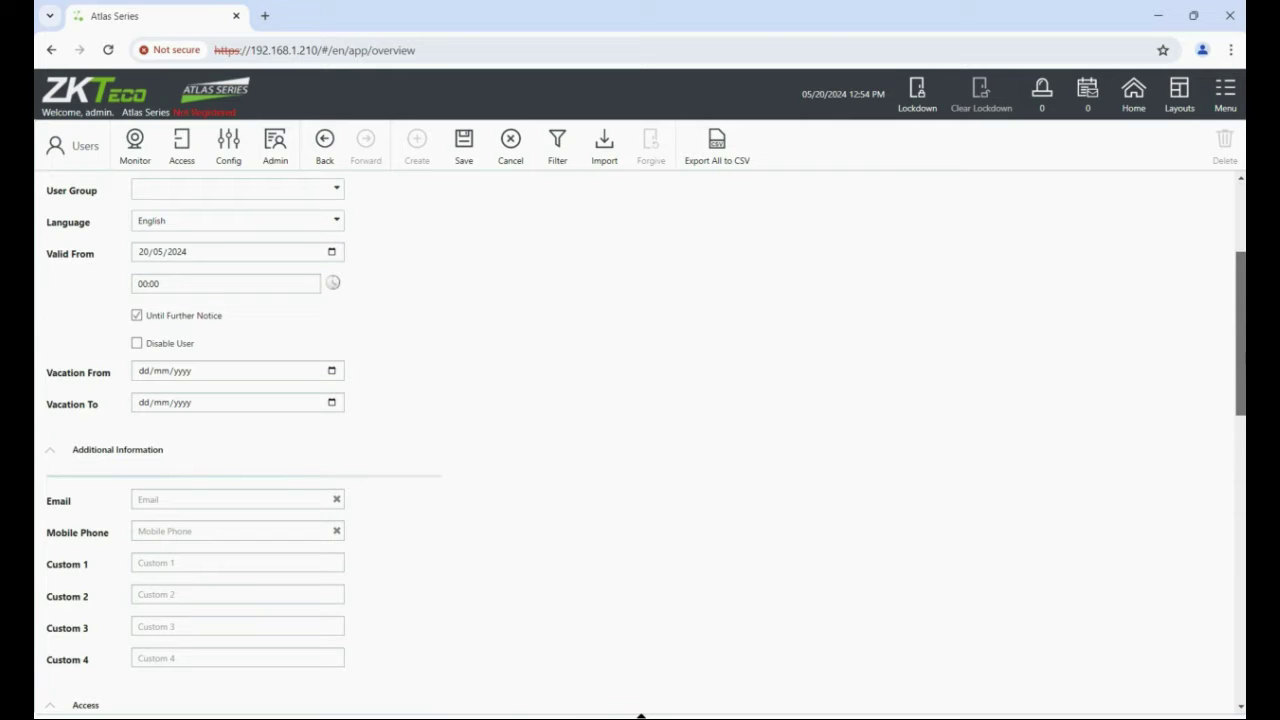
pyautogui.scroll(-4, 640, 440)
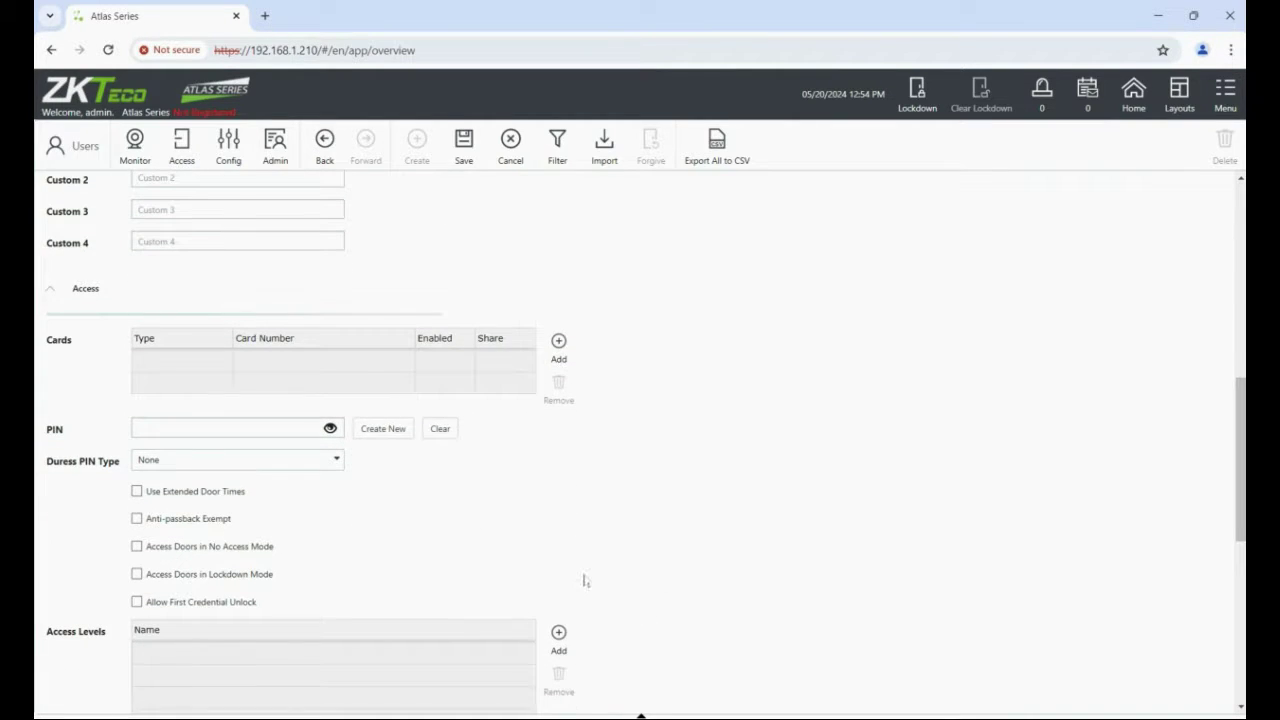
pyautogui.click(560, 634)
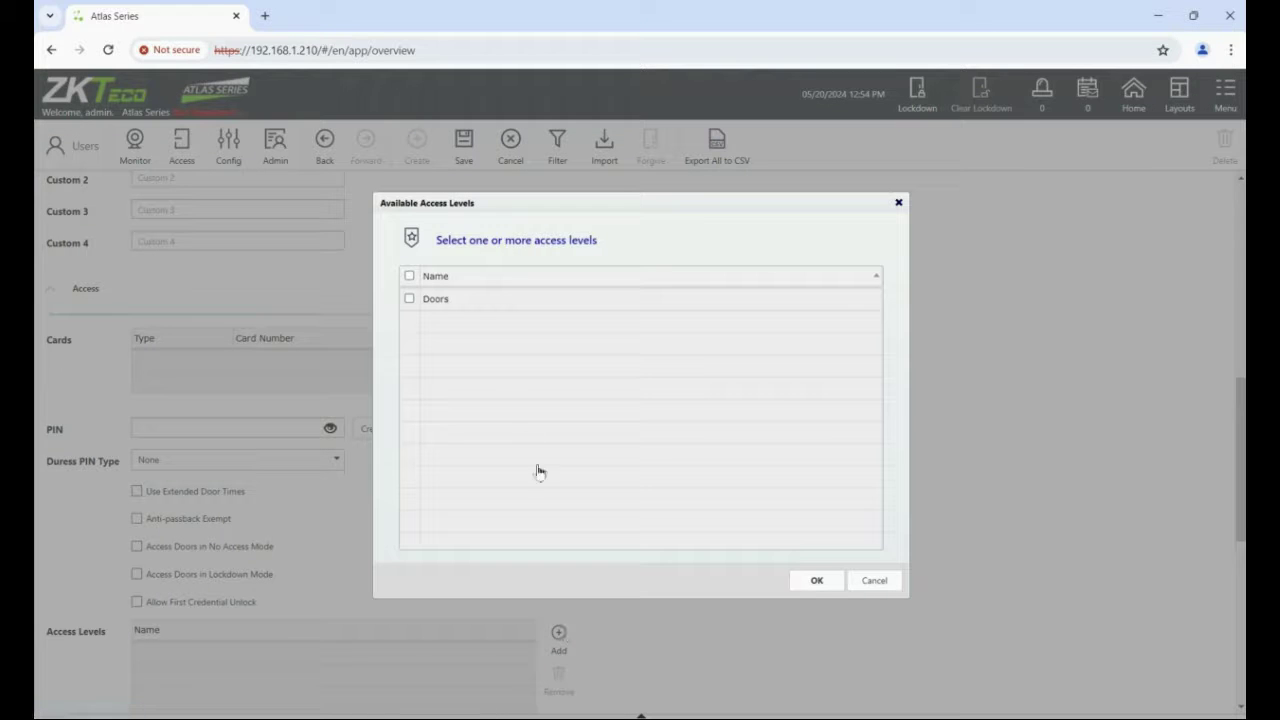
# Assign the Doors access level, enter QR Code card number 23, and save user 'qr code 1'.
pyautogui.click(409, 300)
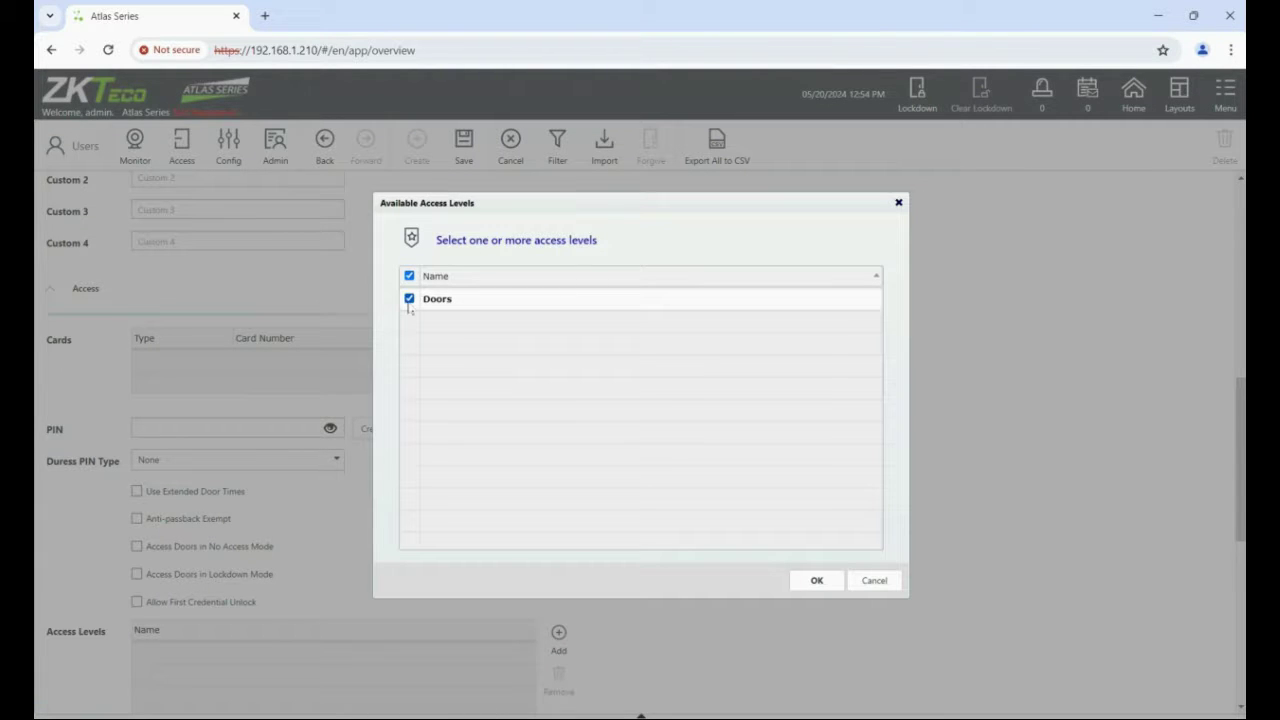
pyautogui.click(817, 583)
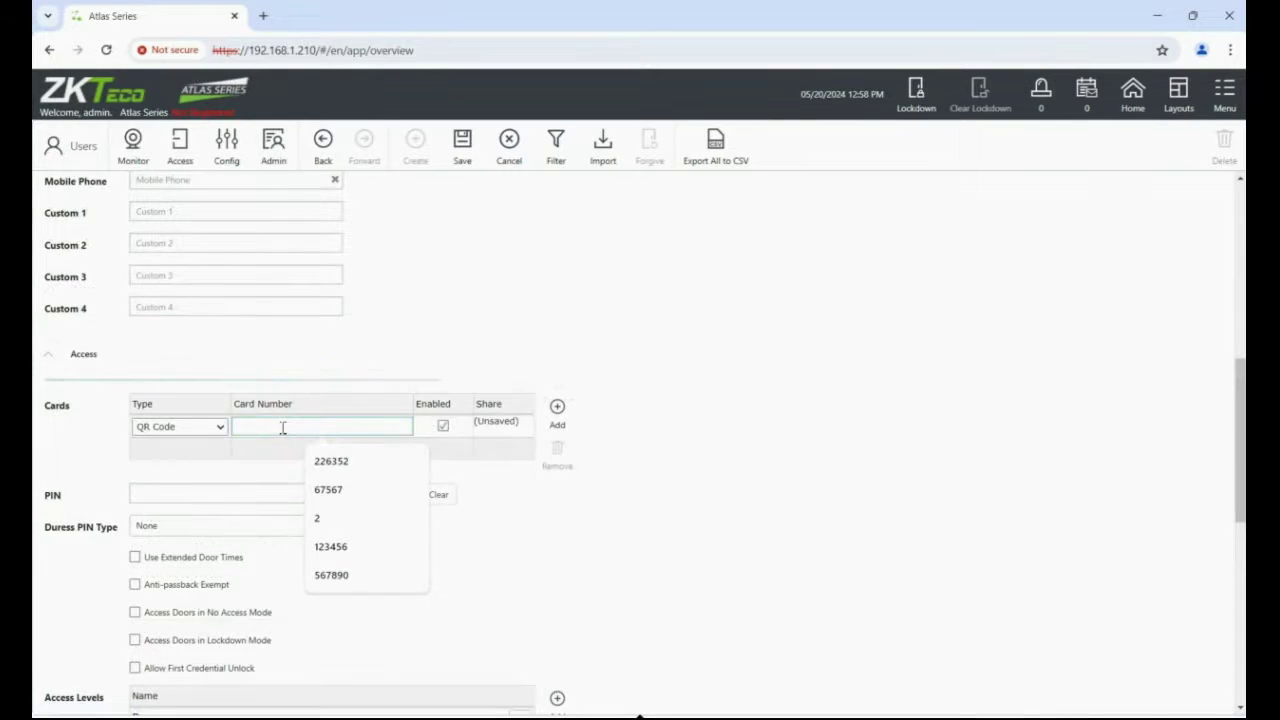
pyautogui.write('23')
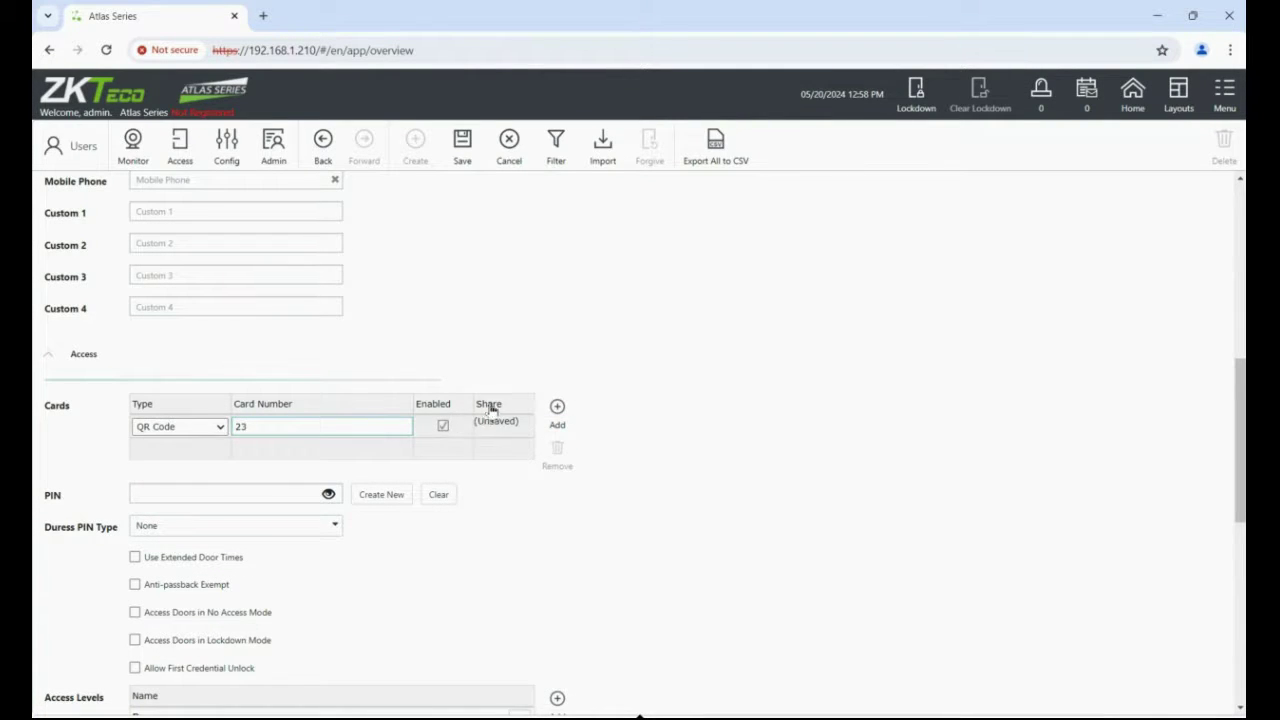
pyautogui.click(468, 152)
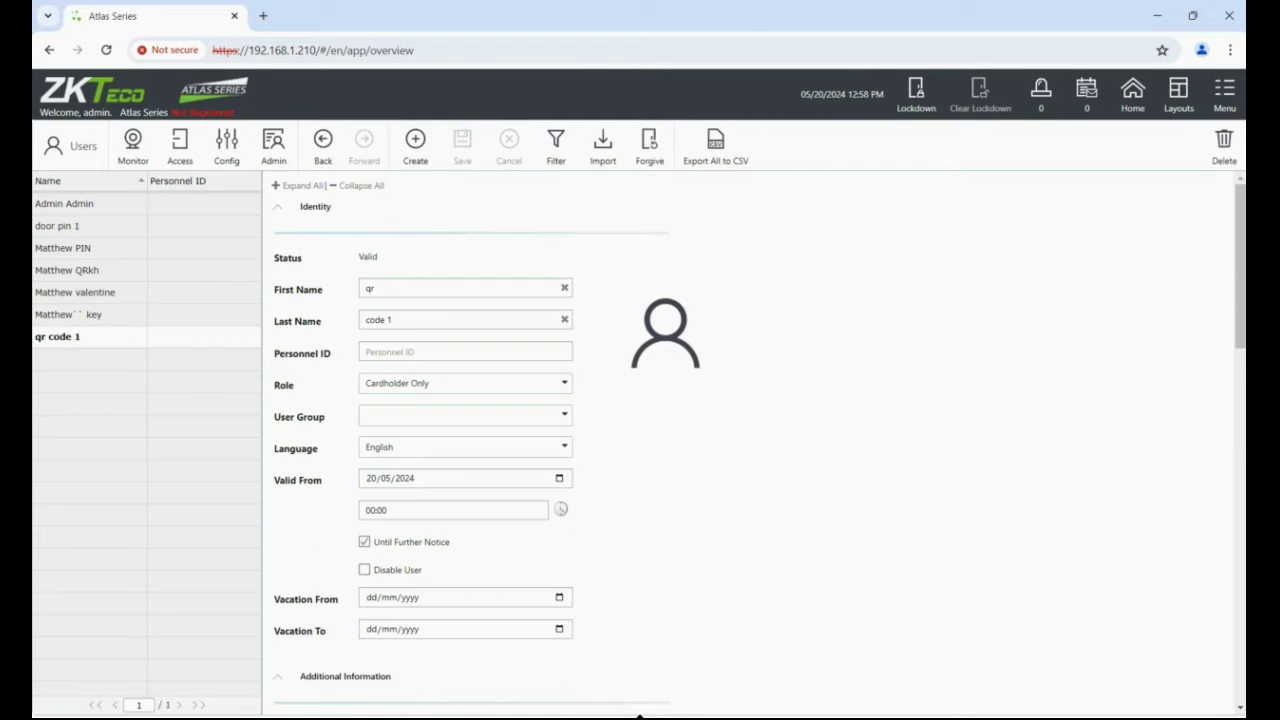
# Share QR Code card 23 as a mobile credential, scan it with the phone app, and confirm.
pyautogui.scroll(-7, 640, 714)
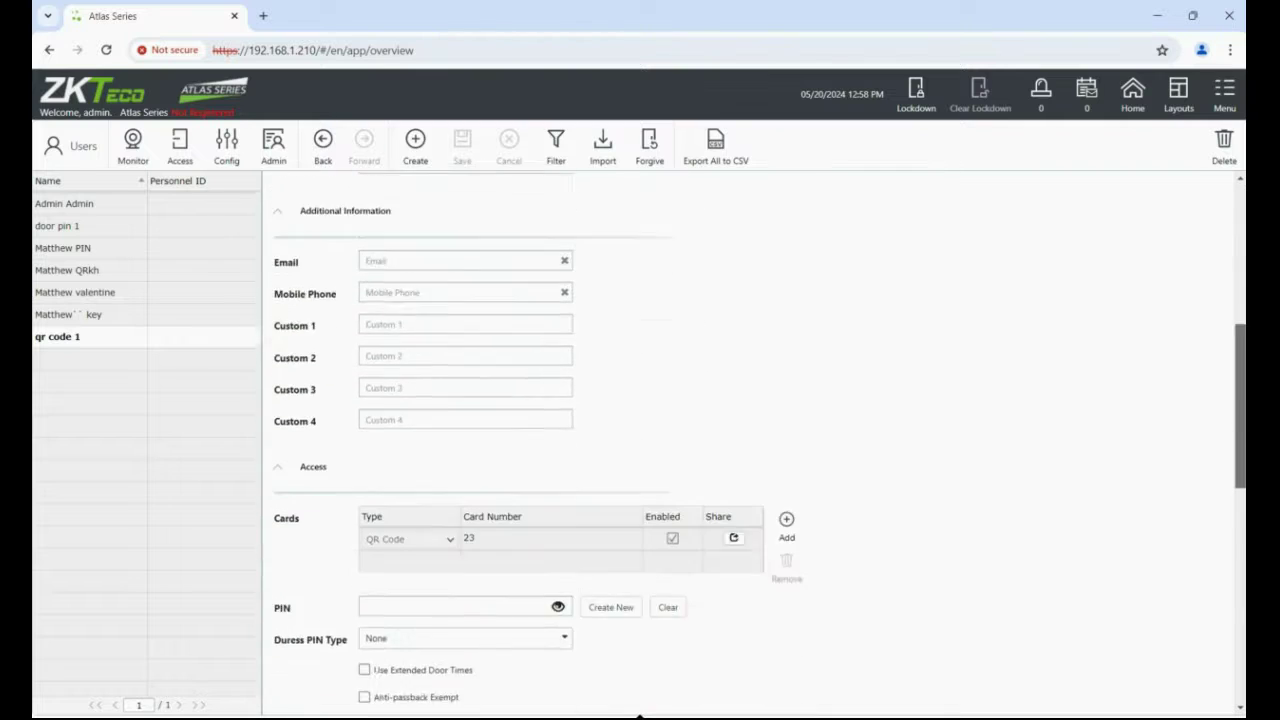
pyautogui.scroll(-1, 640, 714)
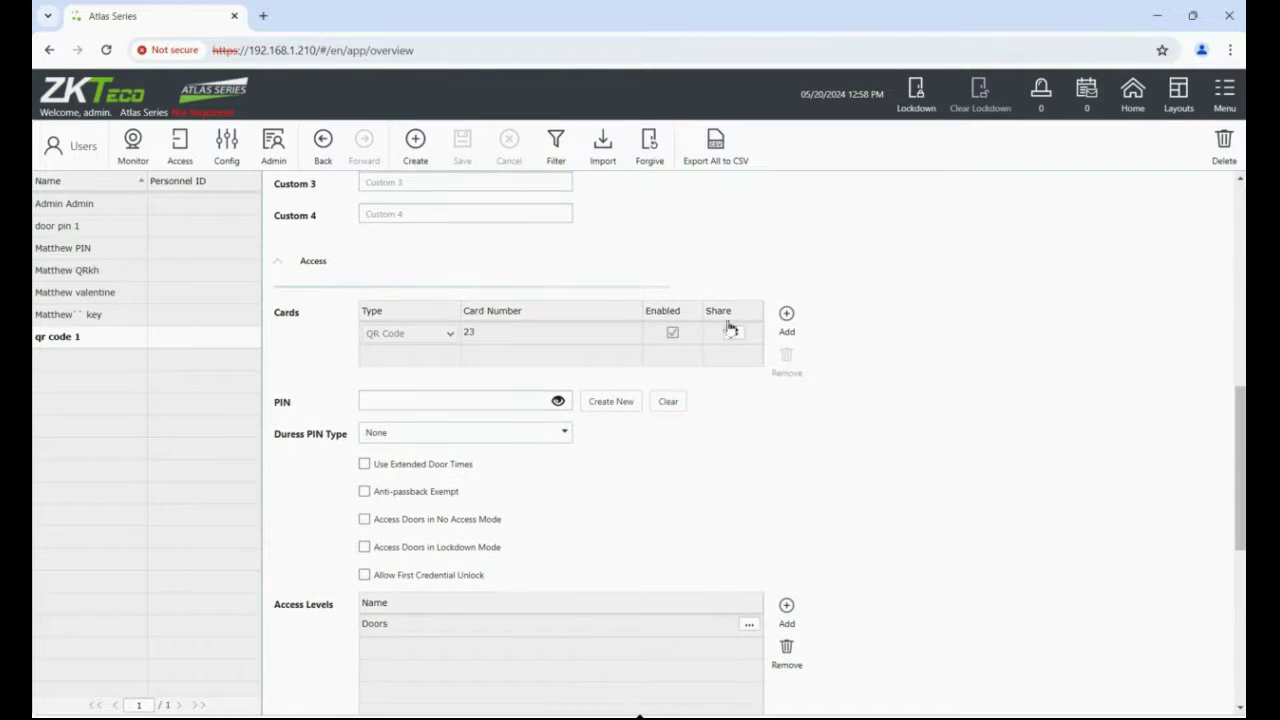
pyautogui.click(735, 334)
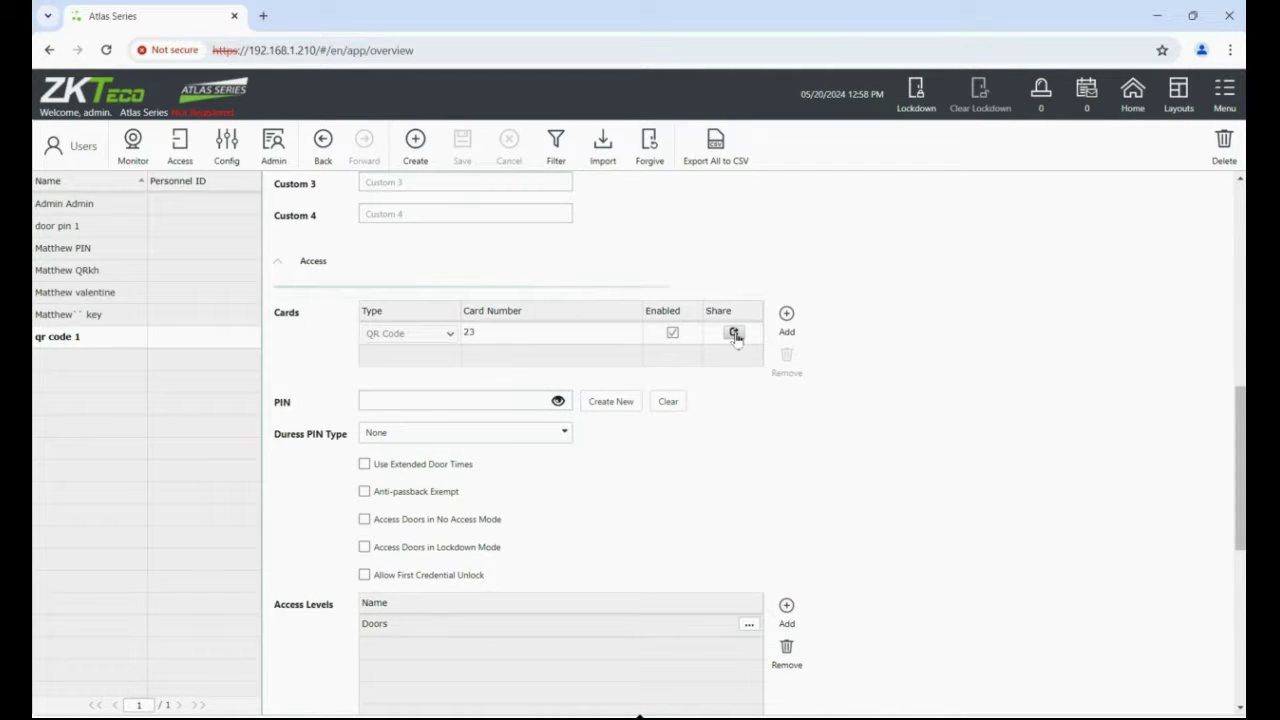
pyautogui.click(735, 334)
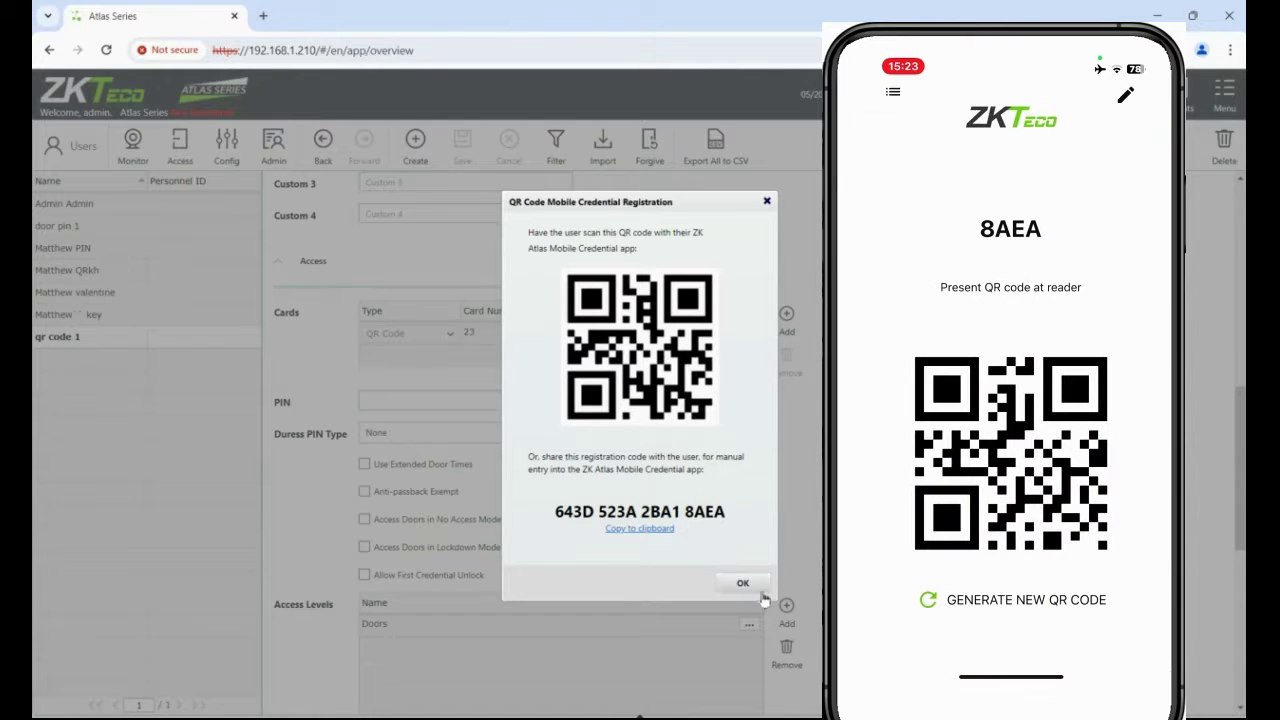
pyautogui.click(761, 589)
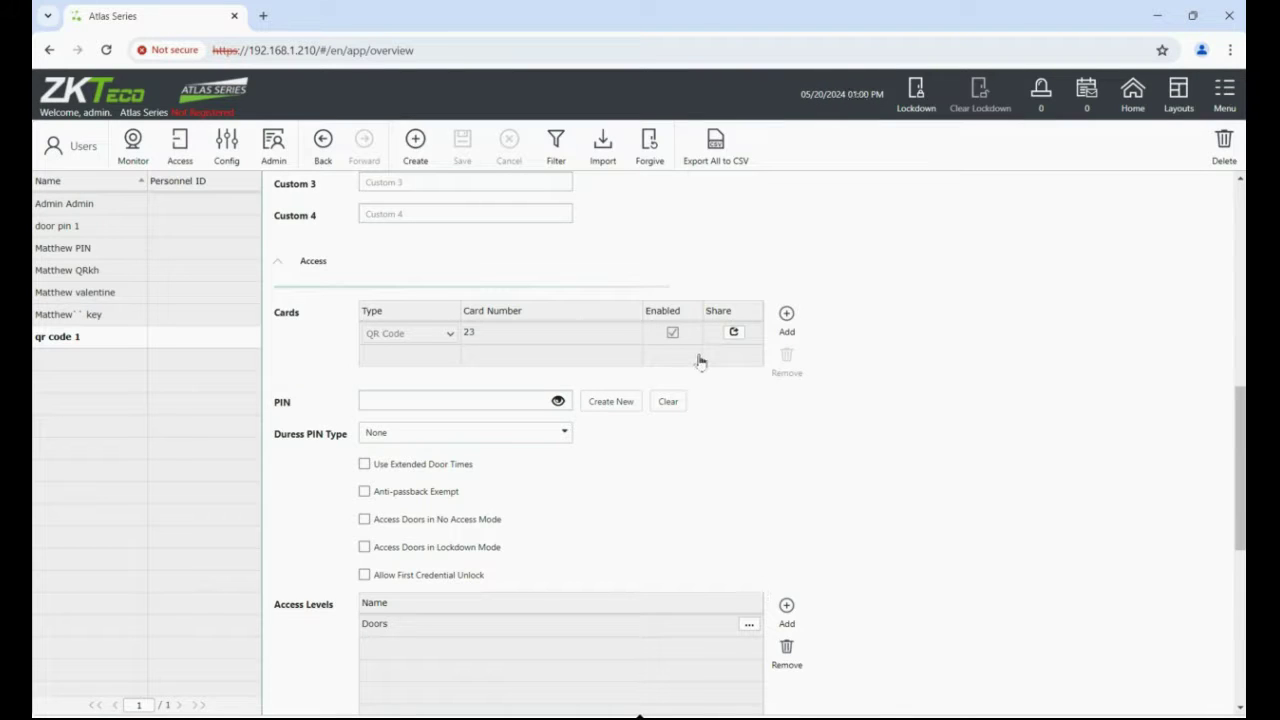
# Open Monitor > Events to see the Access Granted (Card) entry for qr code 1 at Door 1.
pyautogui.click(136, 149)
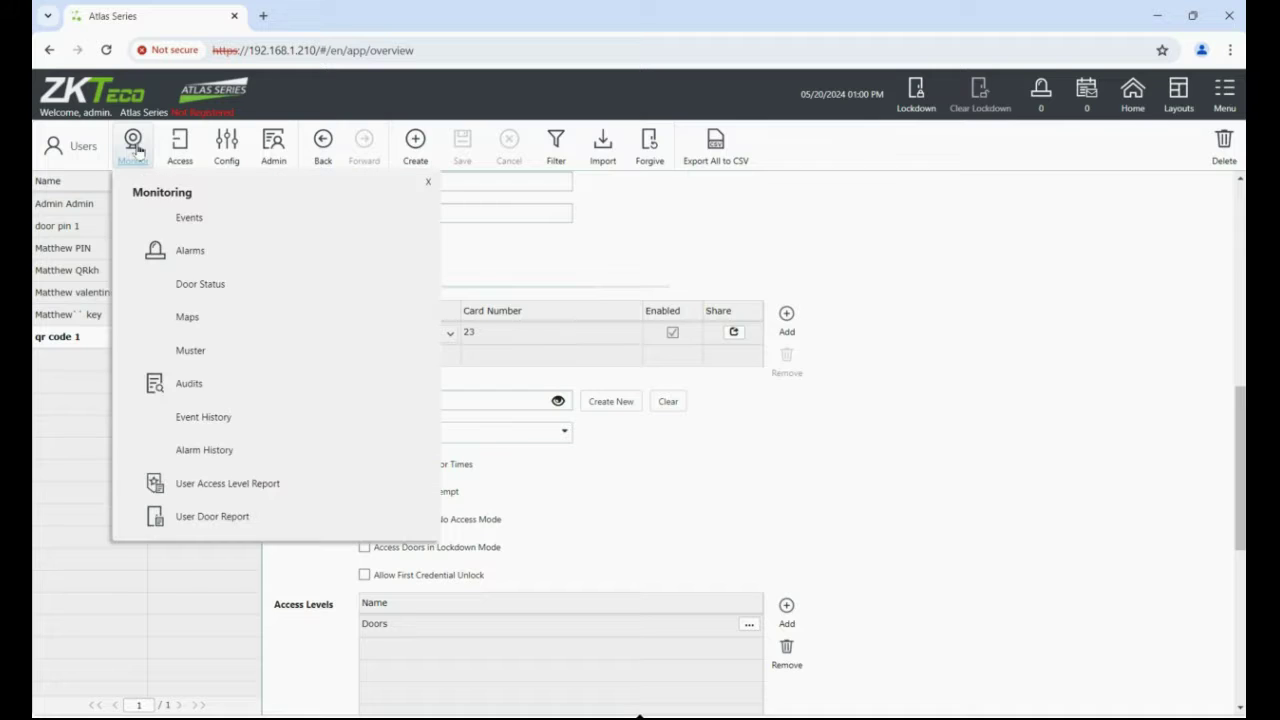
pyautogui.click(186, 214)
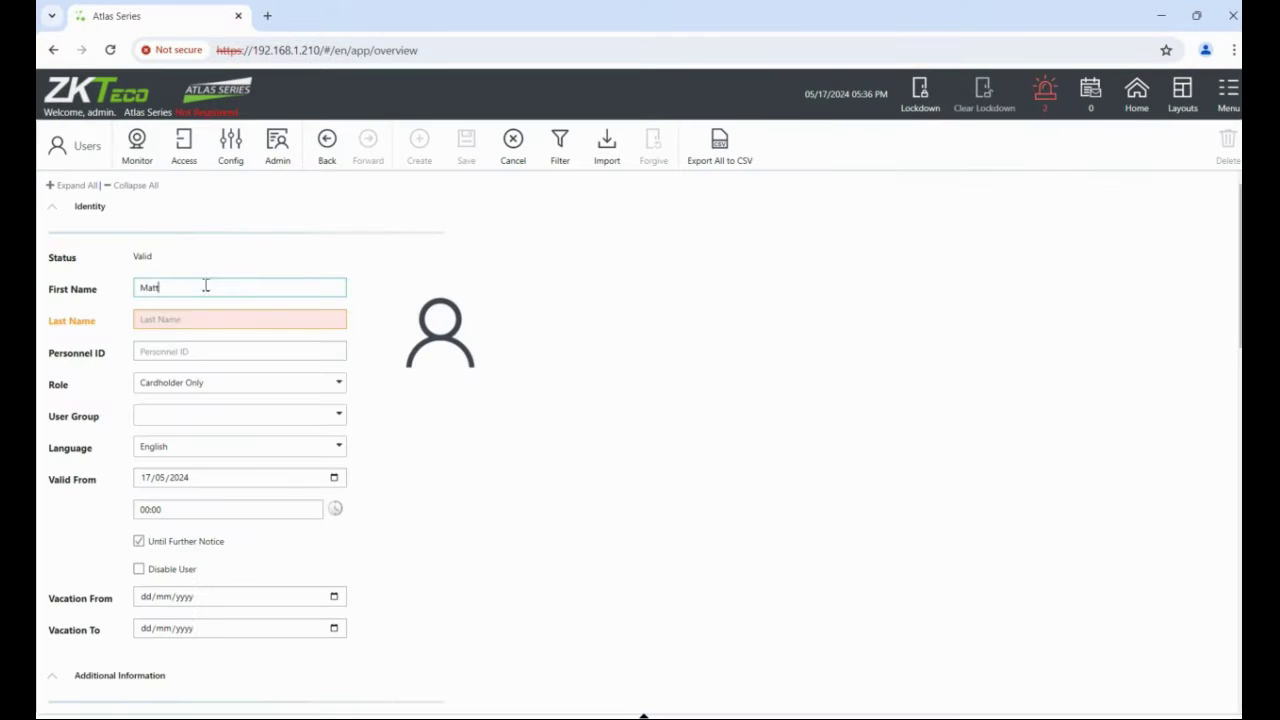
pyautogui.write('hew')
pyautogui.click(190, 322)
pyautogui.write('Will')
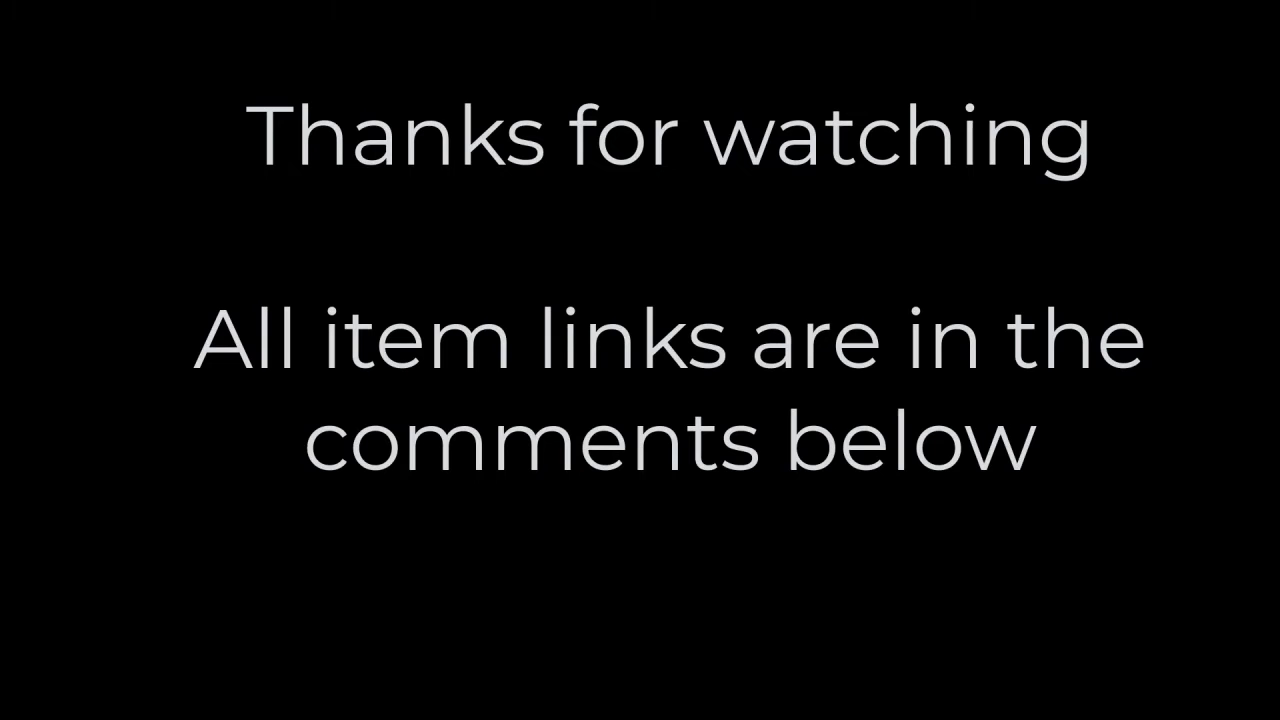